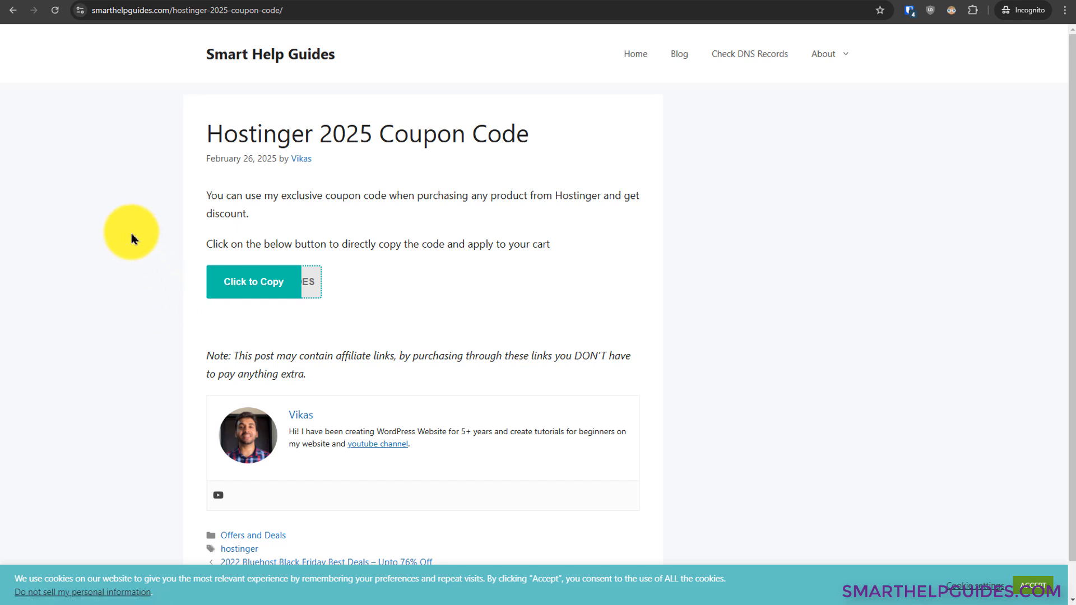
# Step: Open Hostinger's WordPress hosting pricing page and choose the Premium plan
pyautogui.click(100, 0)
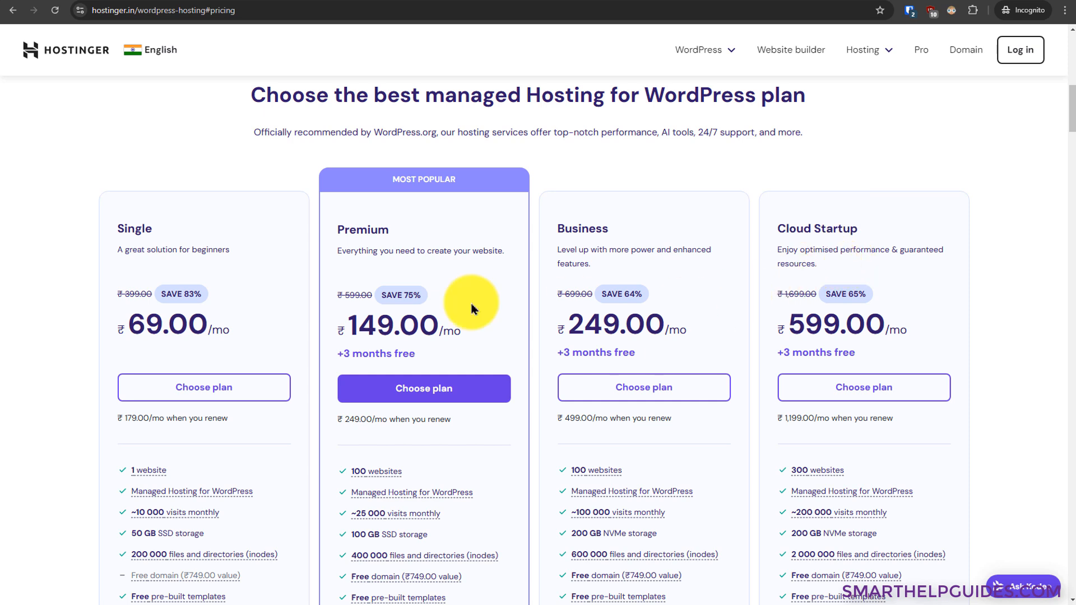
pyautogui.scroll(-1, 538, 329)
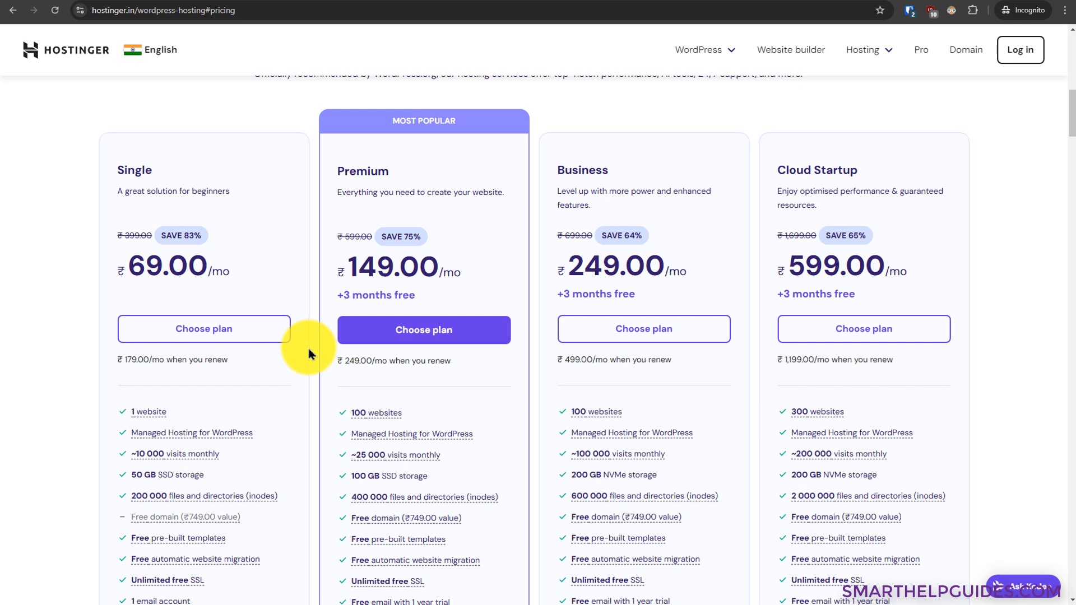
pyautogui.click(428, 335)
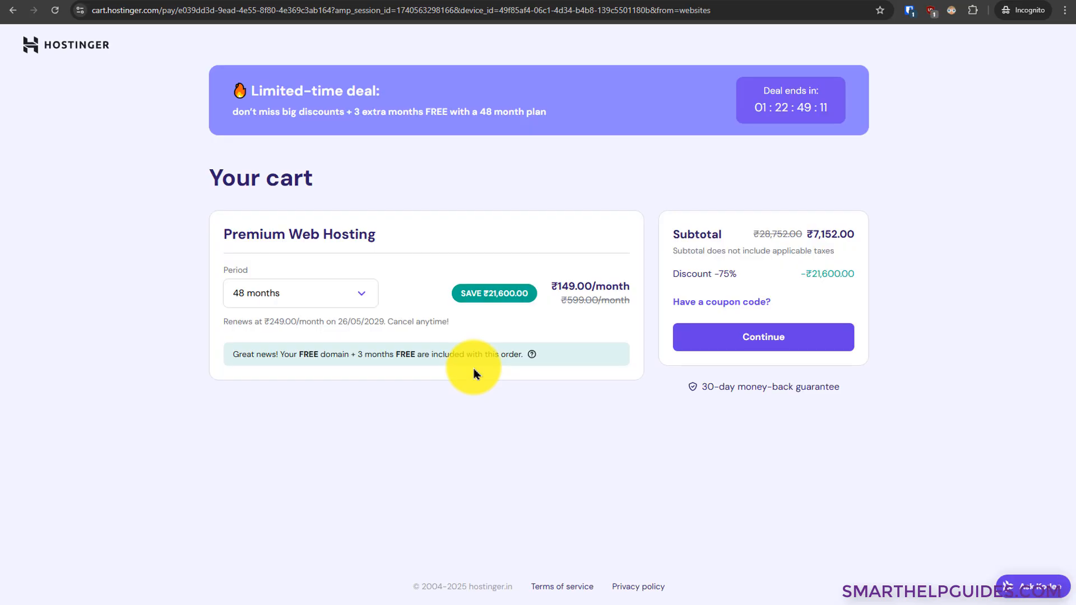
# Step: Try the 24-month and 12-month periods for the Premium Web Hosting plan to compare their prices
pyautogui.click(365, 298)
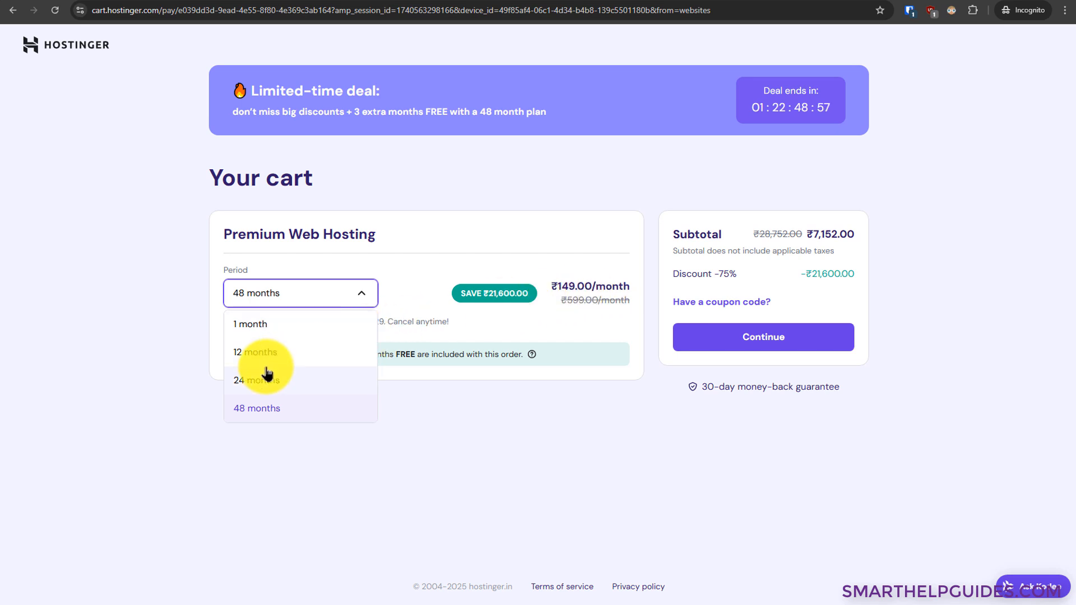
pyautogui.click(290, 380)
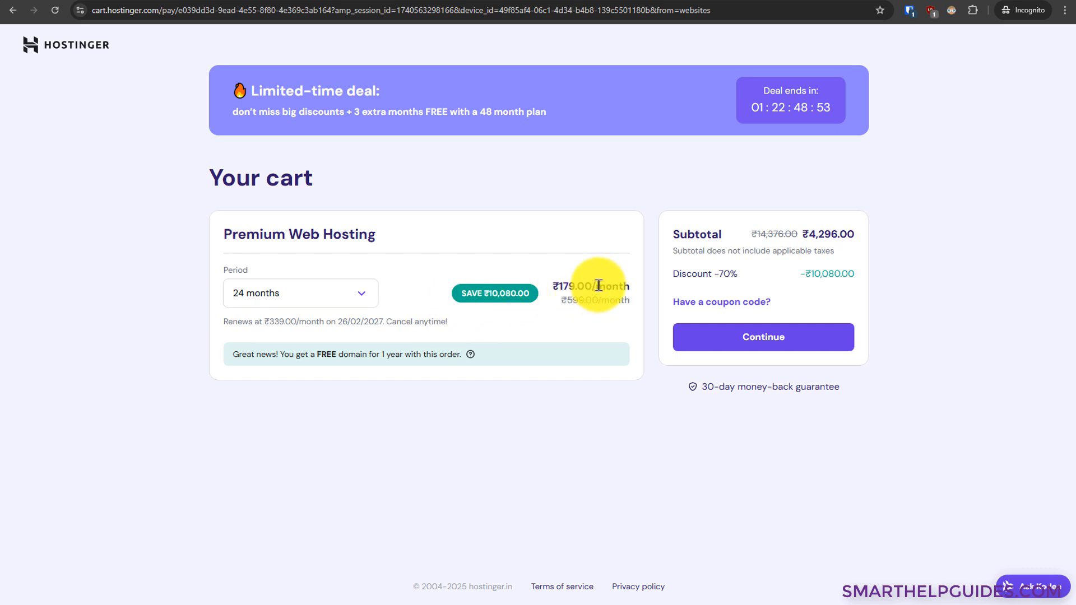
pyautogui.click(305, 290)
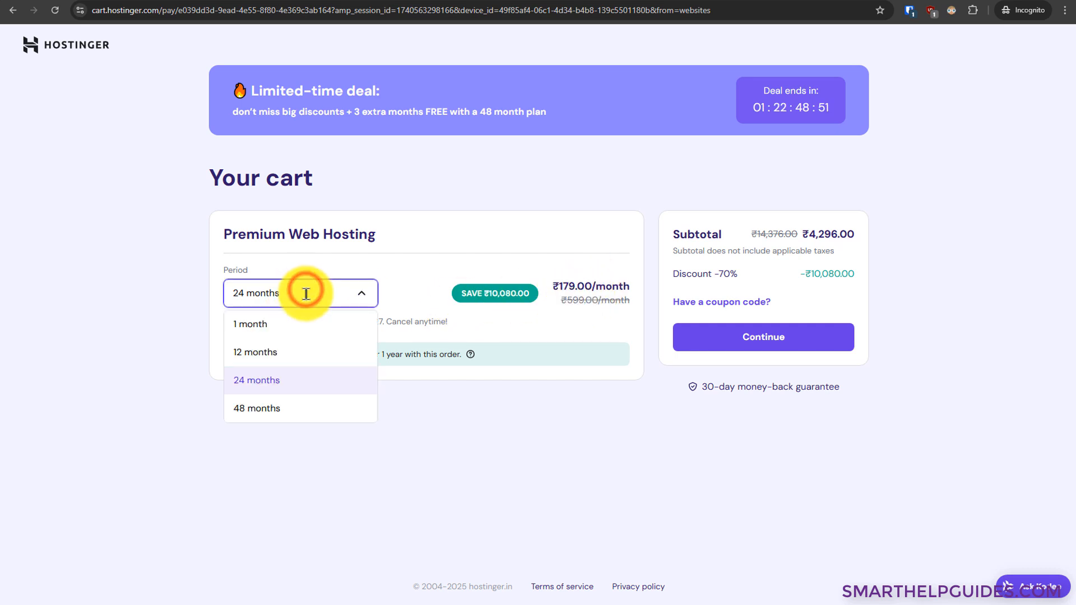
pyautogui.click(255, 350)
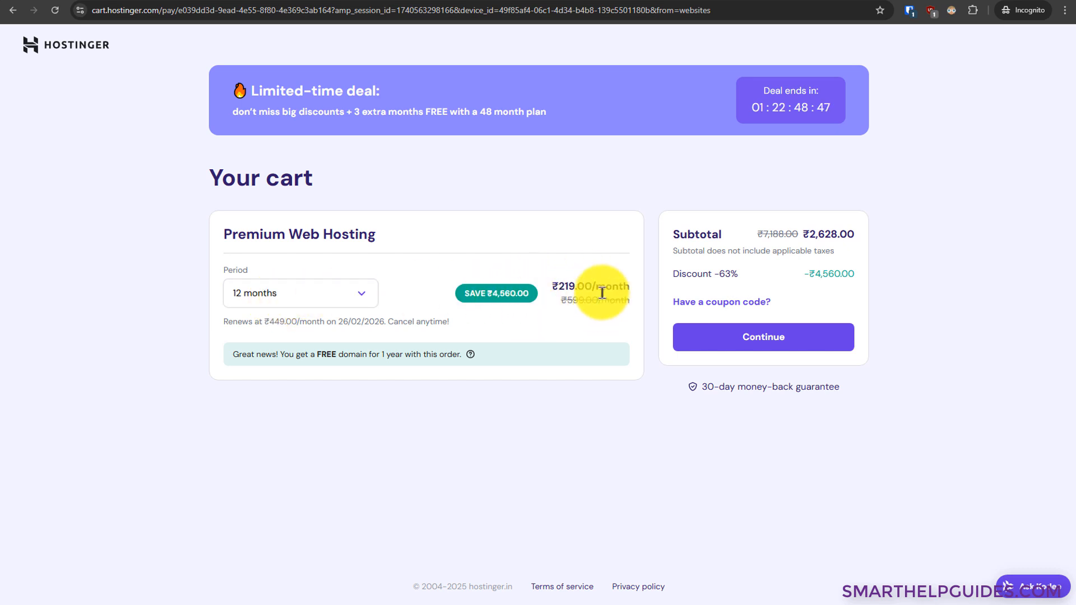
pyautogui.click(271, 286)
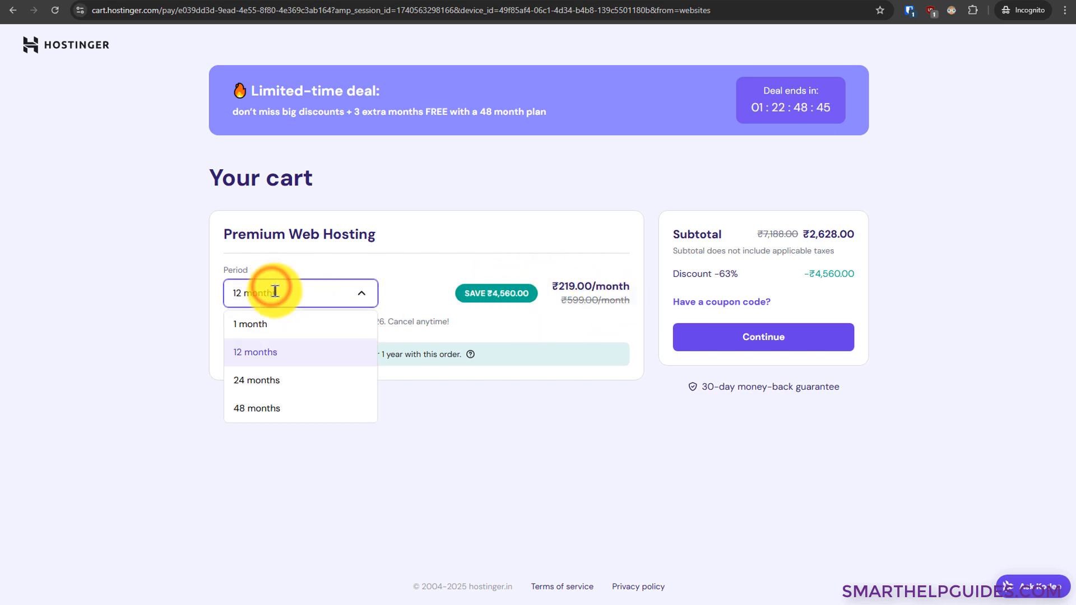
pyautogui.click(425, 240)
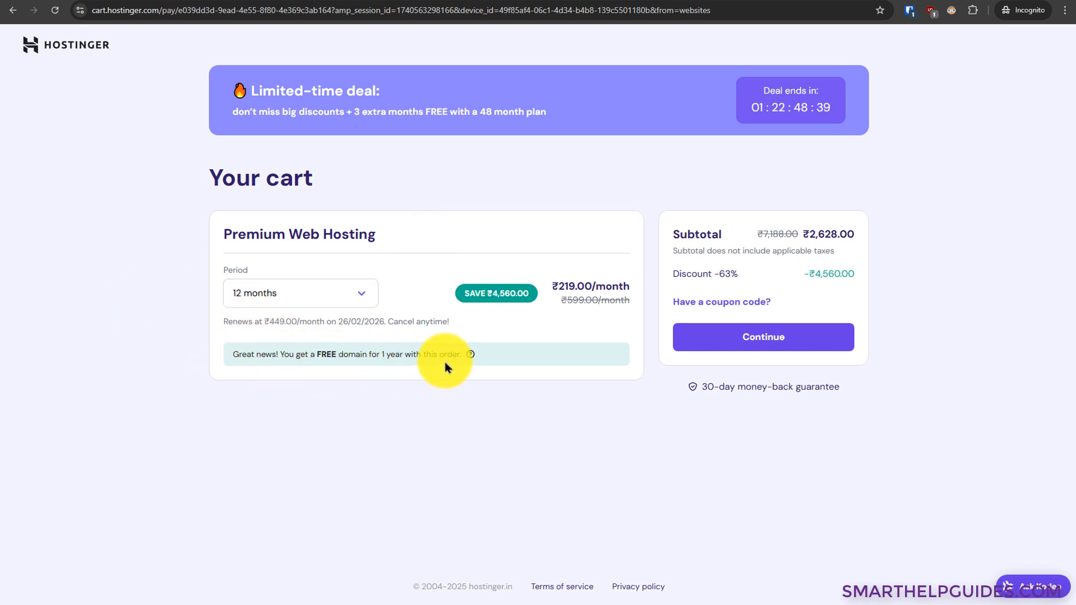
# Step: Set the Premium Web Hosting period to 1 month and add the domain mynewbusiness.shop to the cart
pyautogui.click(278, 293)
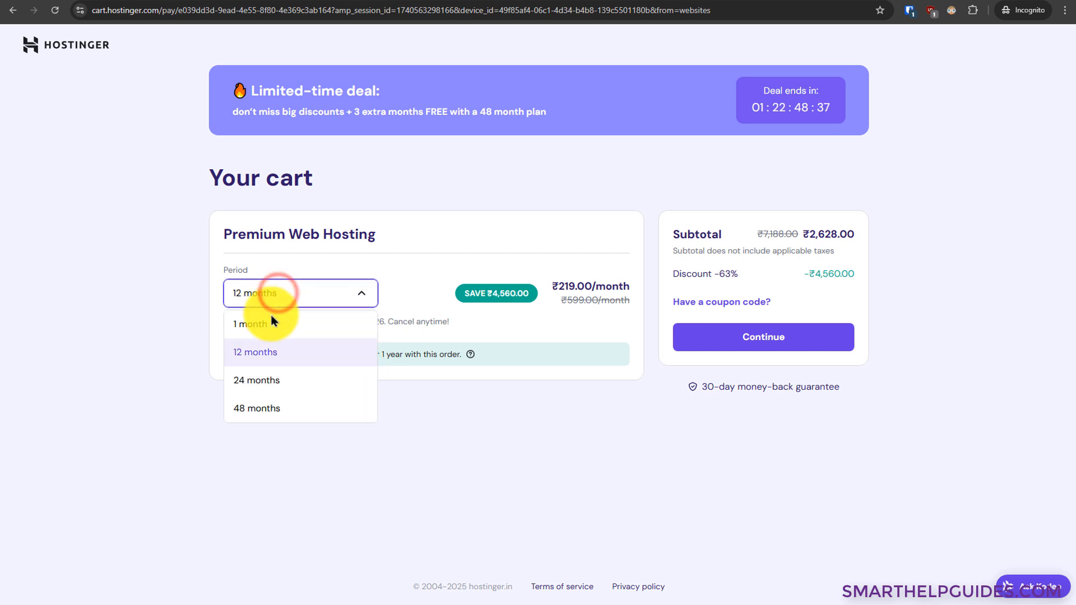
pyautogui.click(258, 321)
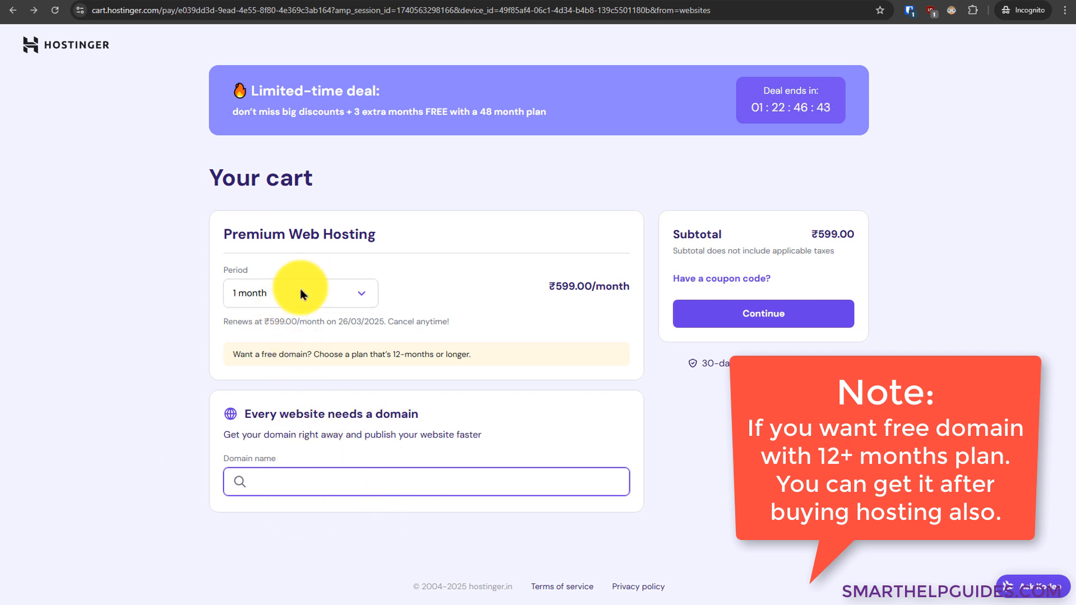
pyautogui.click(320, 476)
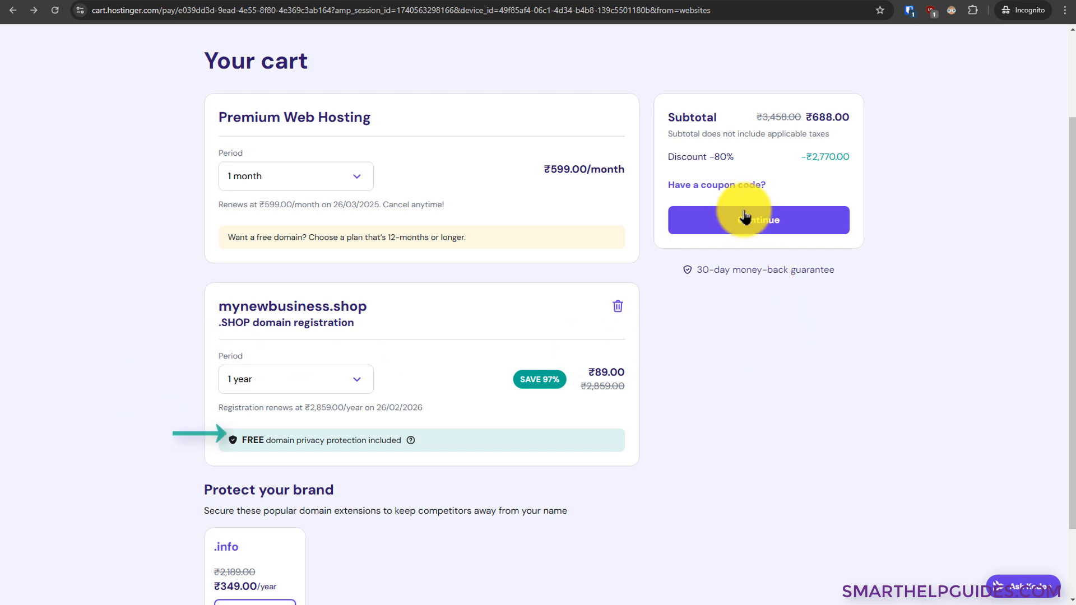
# Step: Copy the coupon code from the Smart Help Guides page and apply BESTWPGUIDES to the Hostinger cart
pyautogui.click(731, 185)
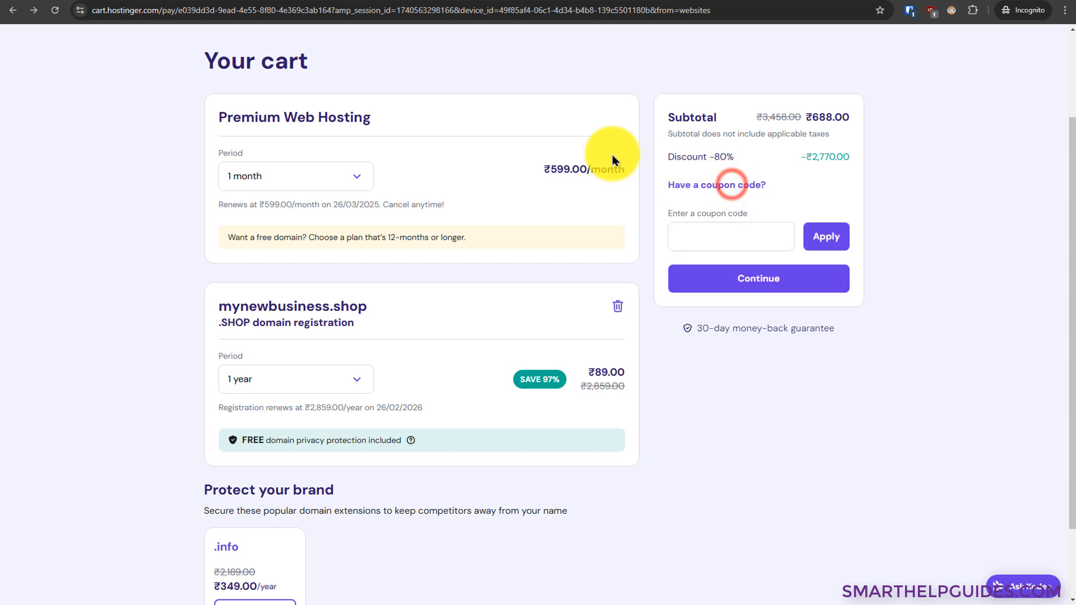
pyautogui.click(250, 0)
pyautogui.click(258, 286)
pyautogui.click(73, 3)
pyautogui.click(705, 235)
pyautogui.write('BESTWPGUIDES')
pyautogui.press('Return')
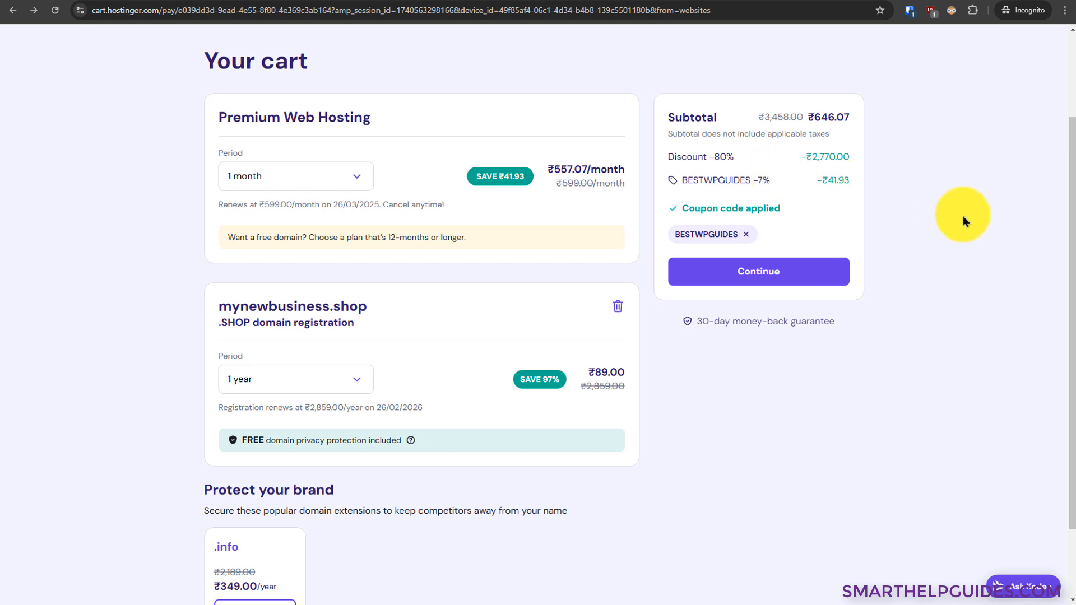
# Step: Try the 48-month hosting period with the coupon and set the period back to 1 month
pyautogui.click(270, 175)
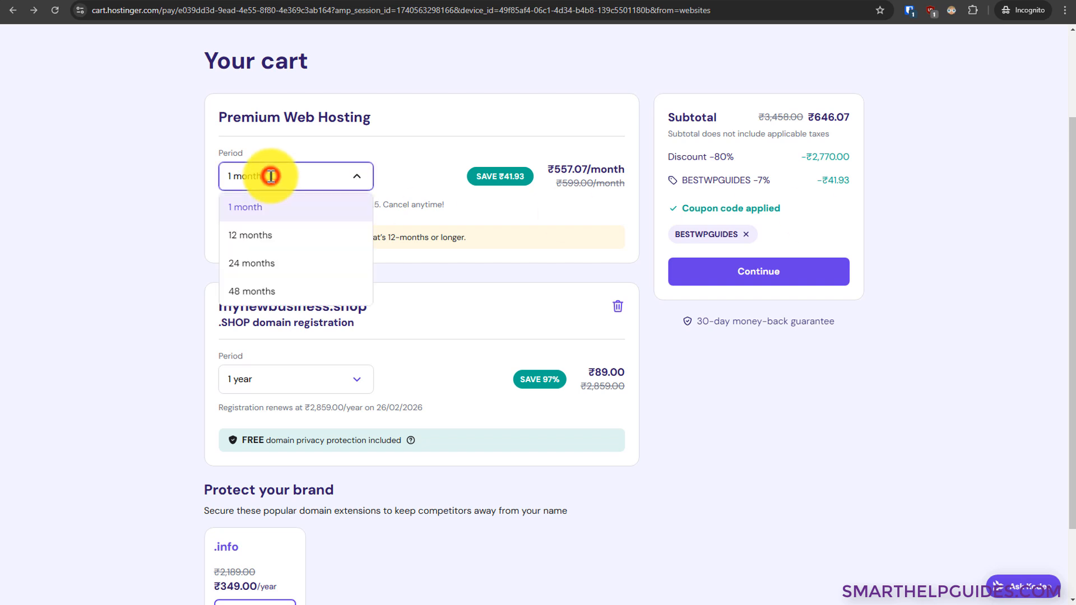
pyautogui.click(272, 283)
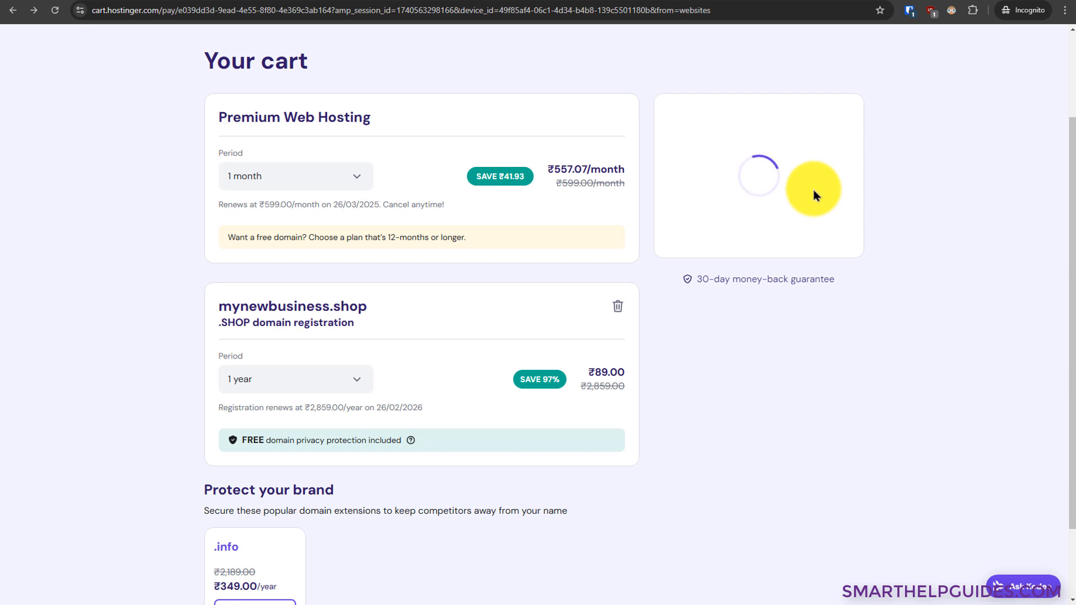
pyautogui.click(333, 174)
pyautogui.click(283, 208)
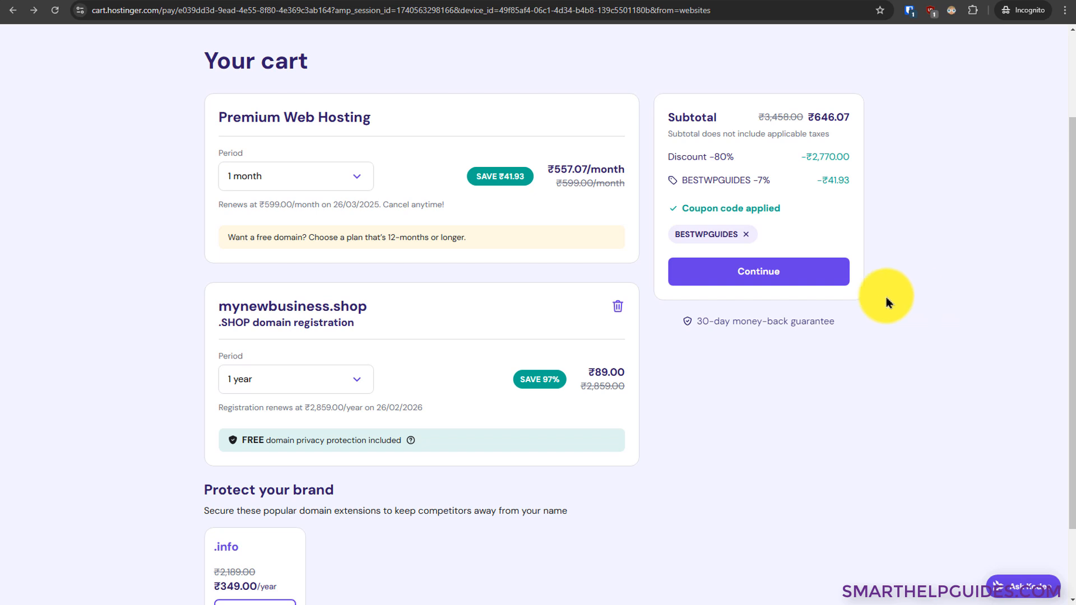
# Step: Continue to checkout and register a Hostinger account with the customer's email and account password
pyautogui.click(763, 283)
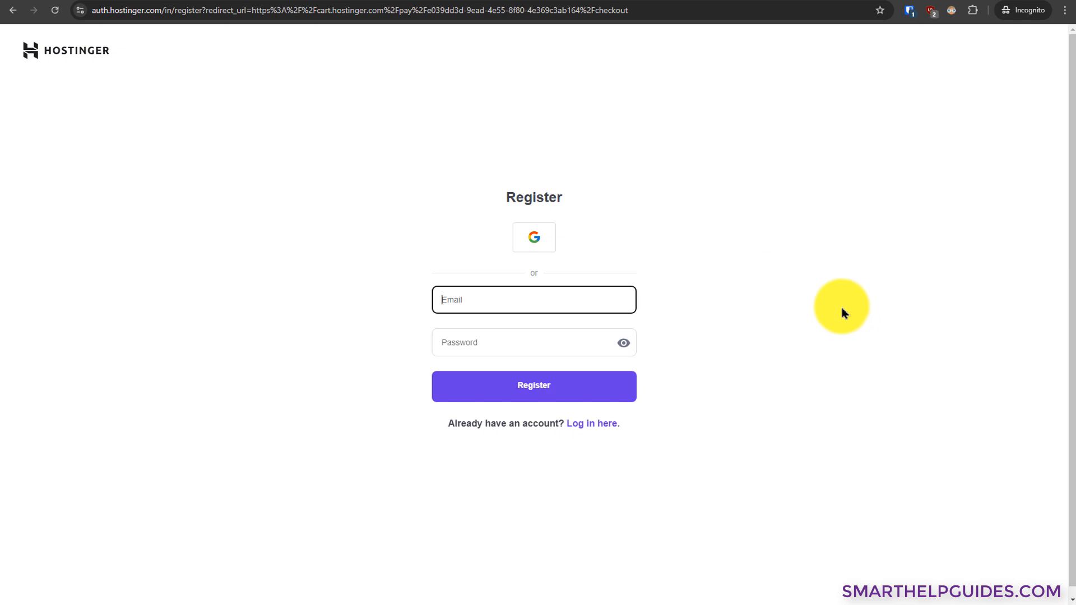
pyautogui.click(655, 384)
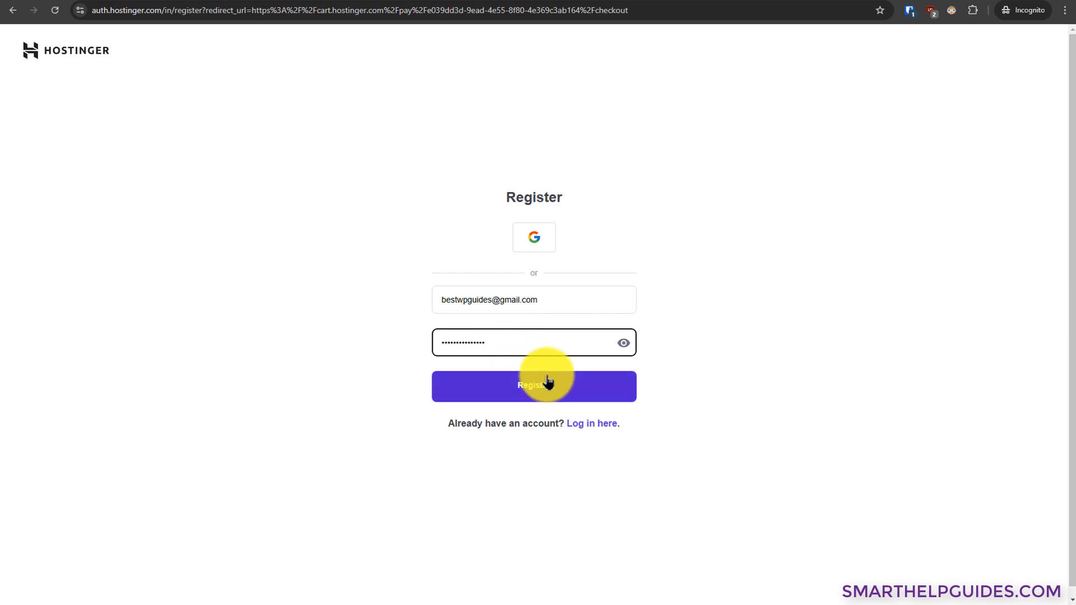
pyautogui.click(536, 395)
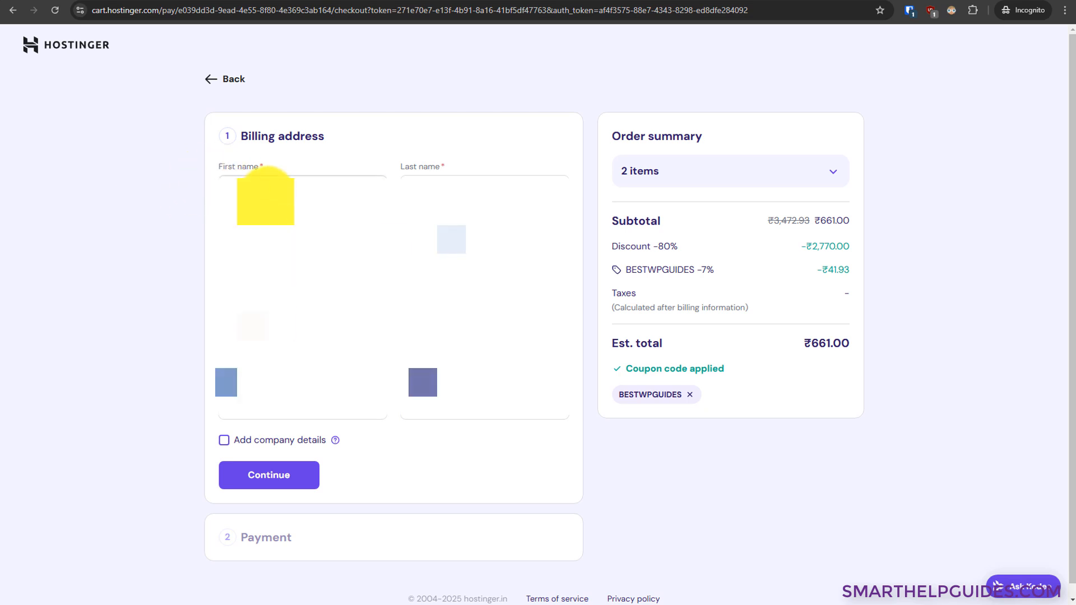
# Step: Submit the billing address and verify the account's email address from Hostinger's verification message in Gmail
pyautogui.click(291, 482)
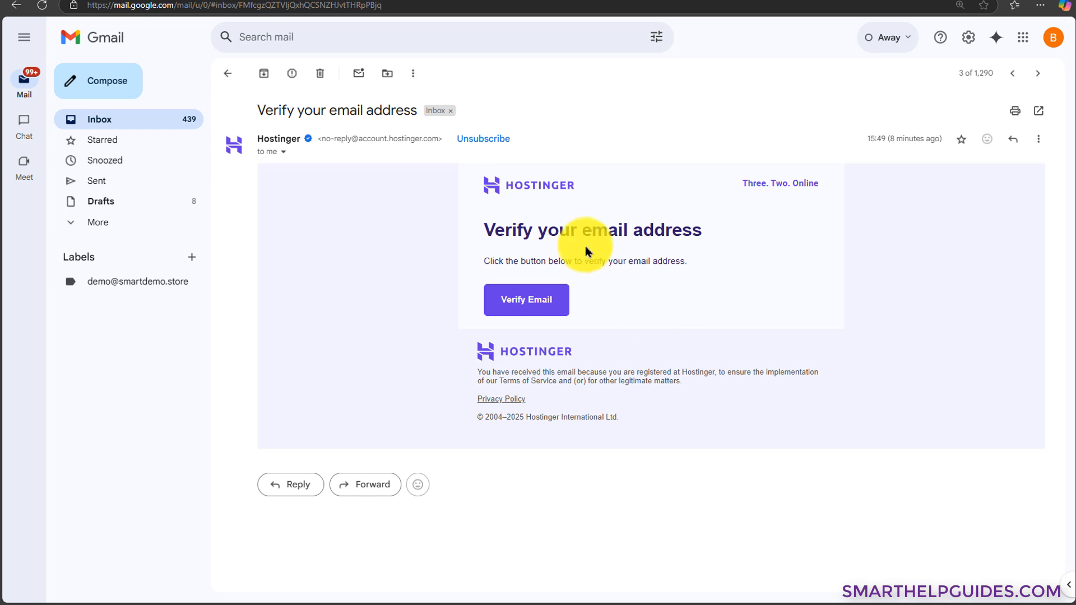
pyautogui.click(548, 303)
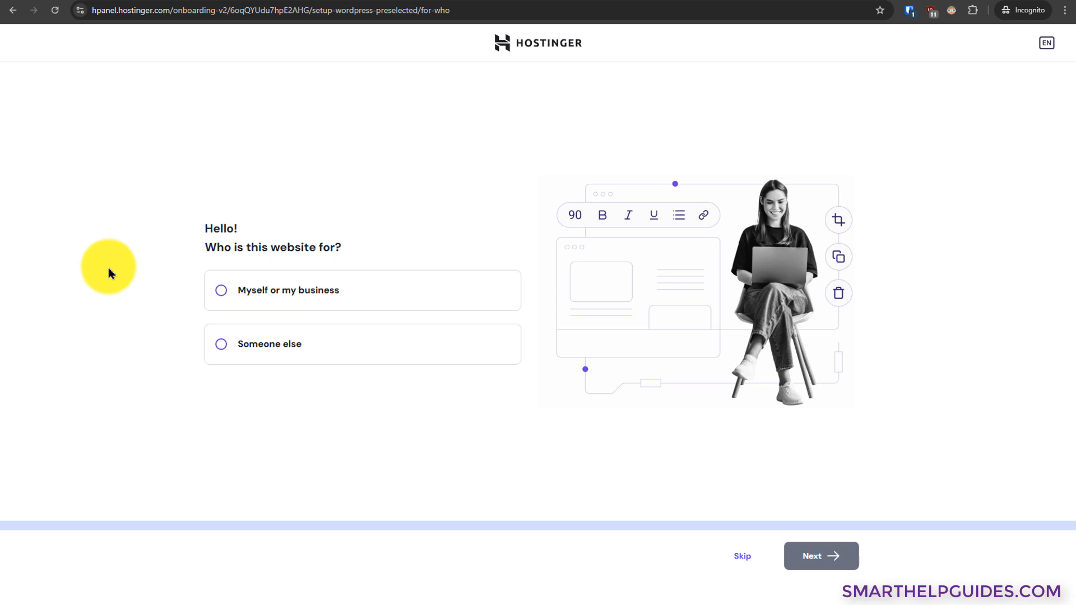
# Step: In the onboarding, choose Myself or my business as the website's owner and Create a website as the task
pyautogui.click(222, 290)
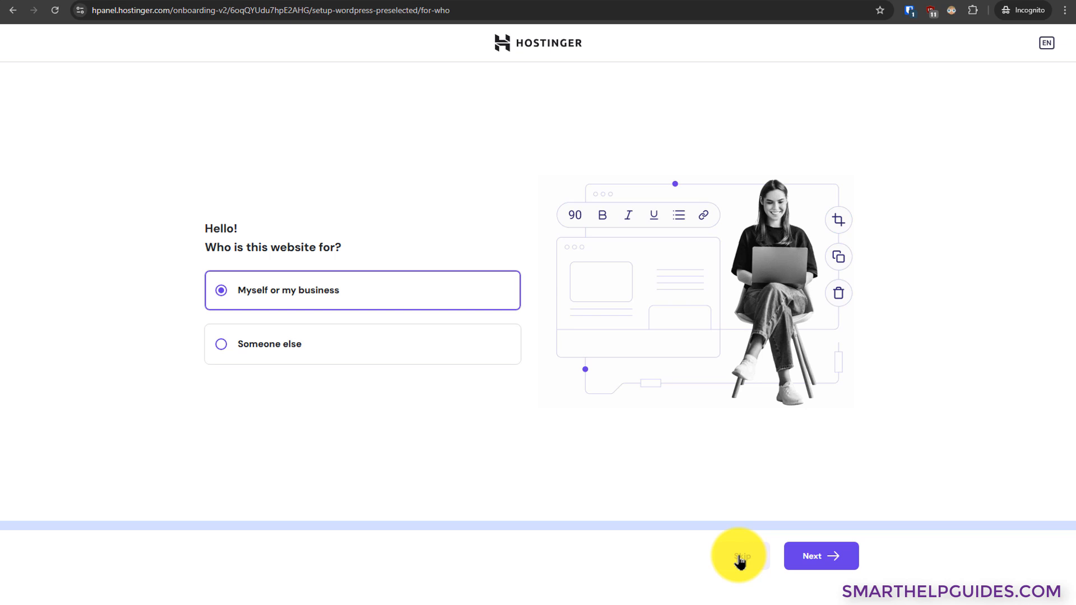
pyautogui.click(821, 552)
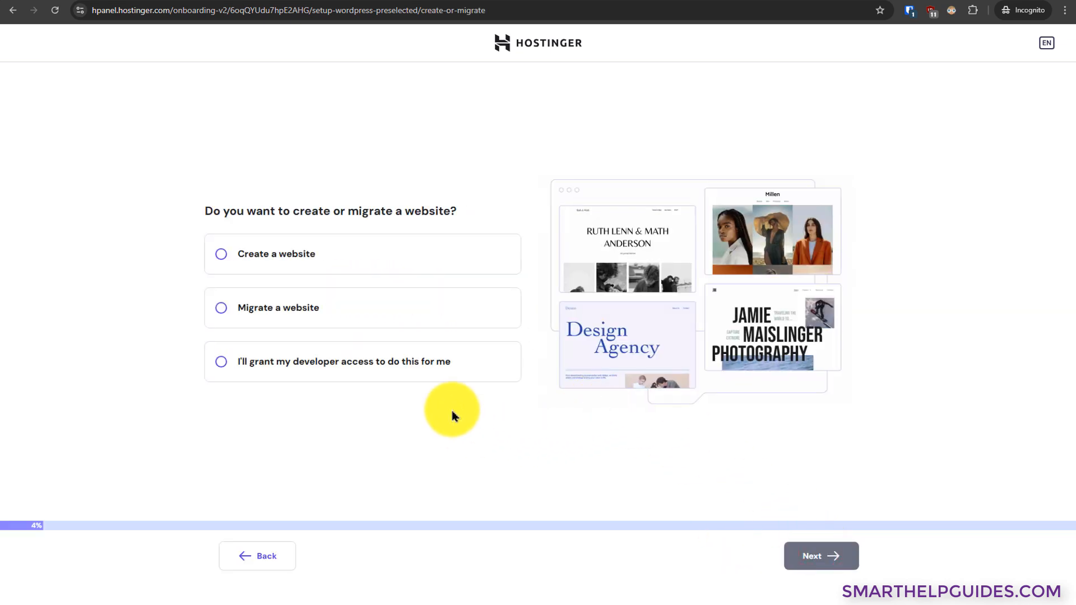
pyautogui.click(253, 256)
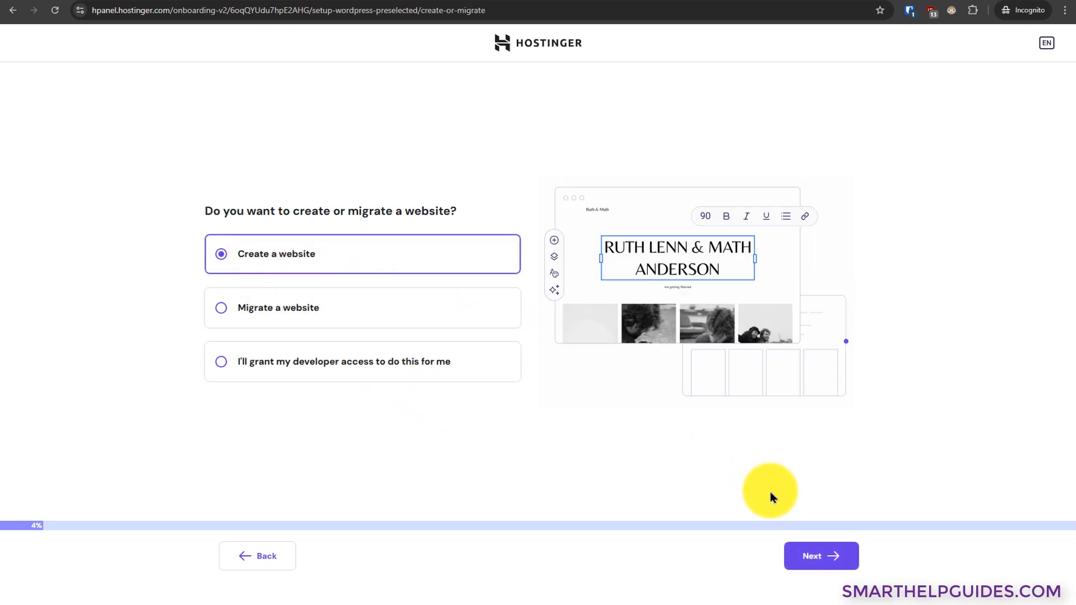
pyautogui.click(819, 556)
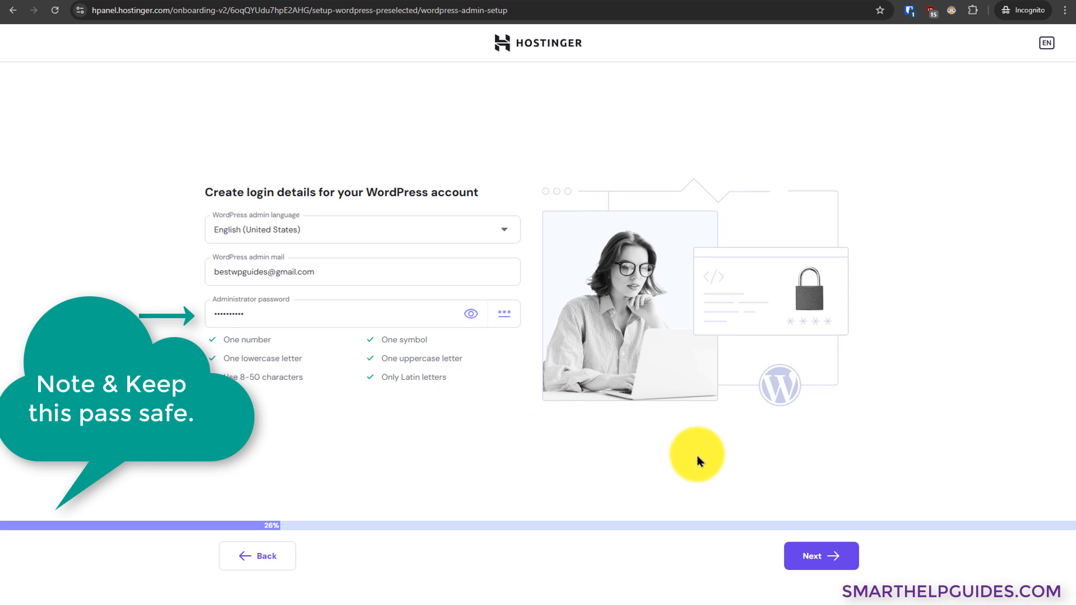
# Step: Submit the WordPress admin email and administrator password, and choose the default Twenty Twenty-Five theme instead of a template
pyautogui.click(830, 556)
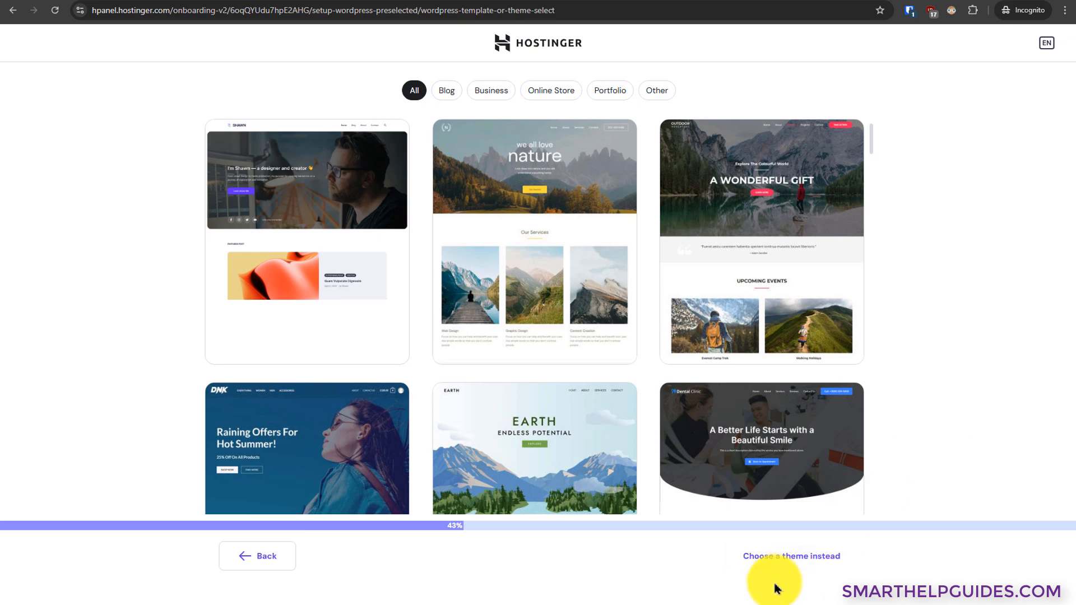
pyautogui.click(804, 560)
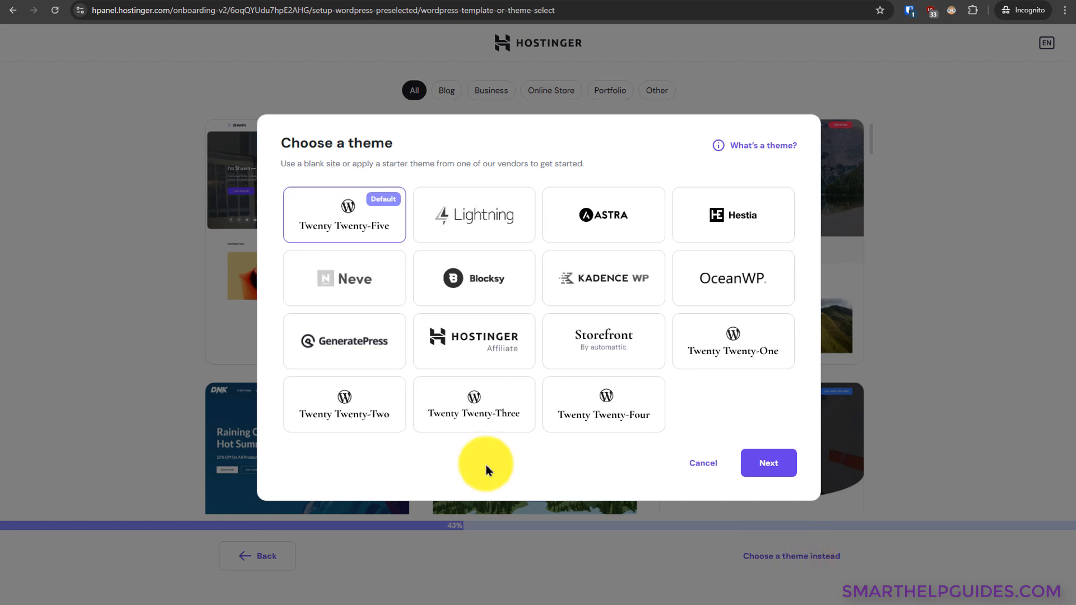
pyautogui.click(369, 211)
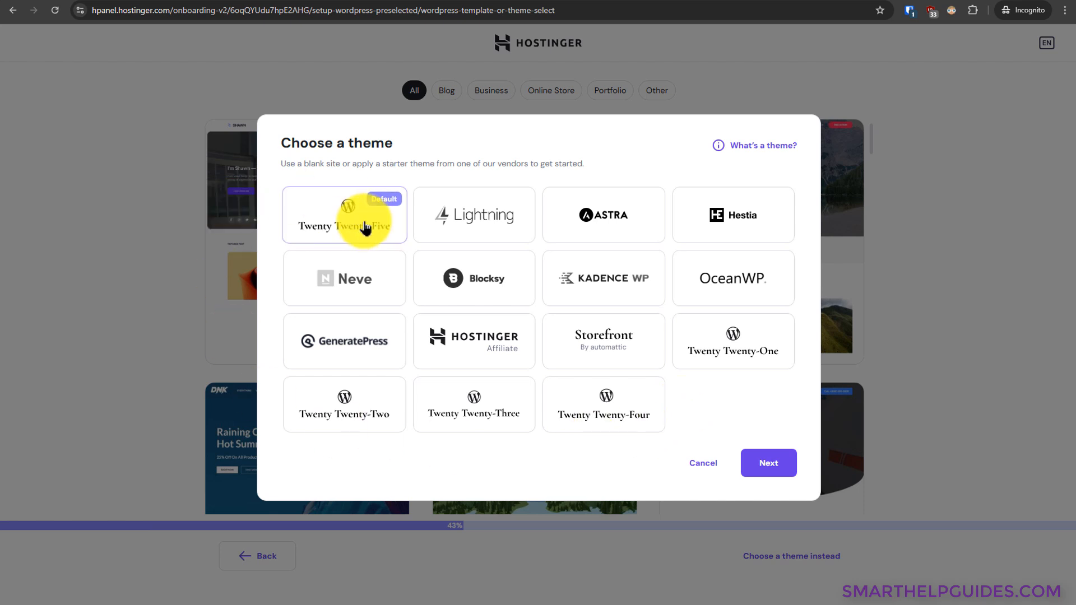
pyautogui.click(765, 465)
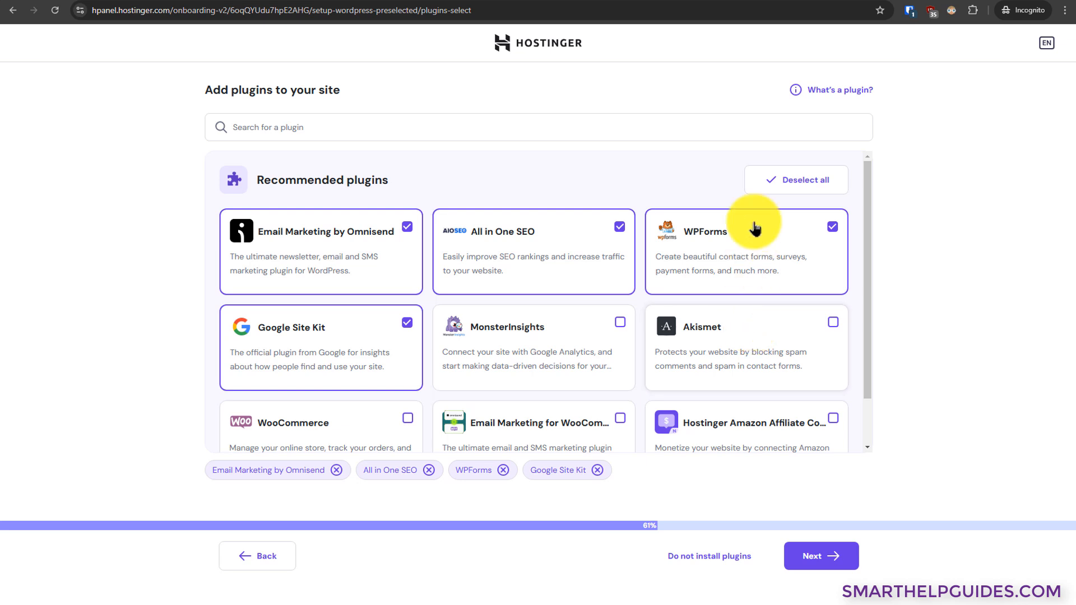
# Step: Deselect all recommended plugins and continue without installing any plugins
pyautogui.click(774, 185)
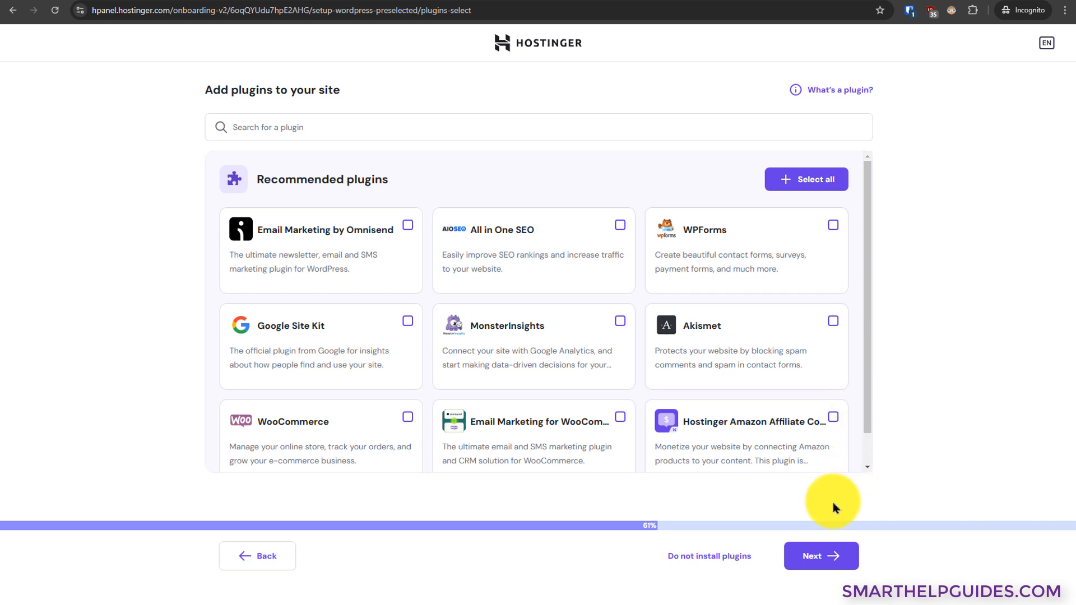
pyautogui.click(704, 556)
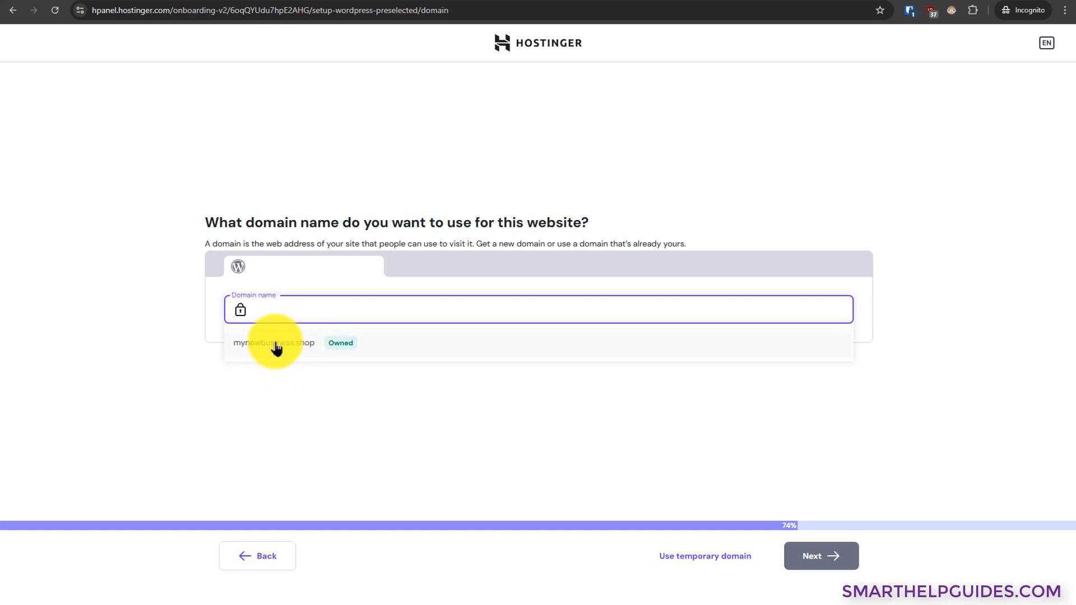
# Step: Enter nynewbusiness44.shop as the website's domain name and select it from the suggestions
pyautogui.click(272, 306)
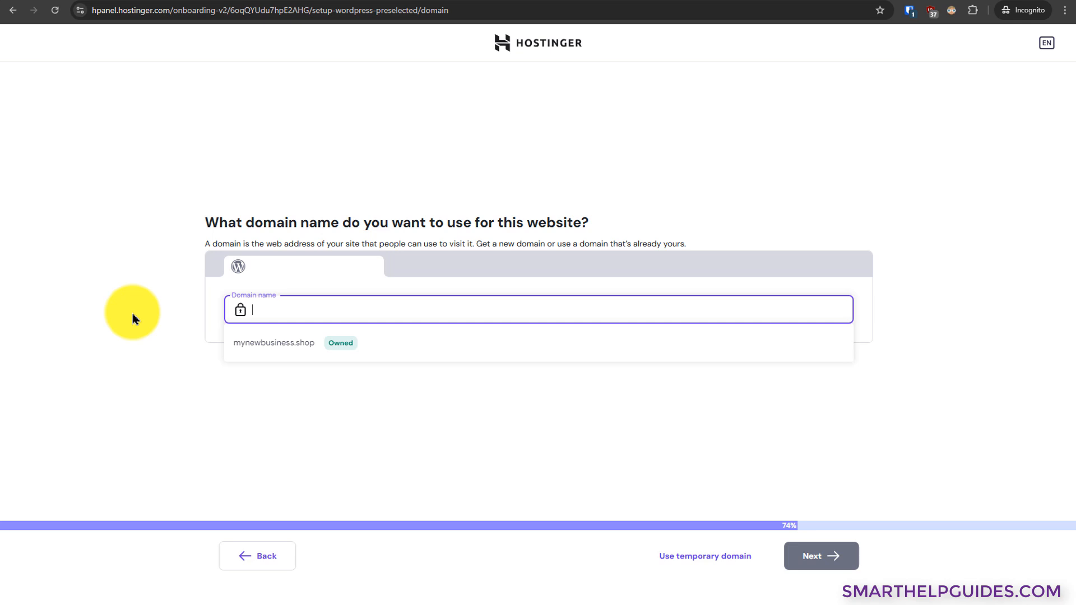
pyautogui.write('nynewbusiness44.shop')
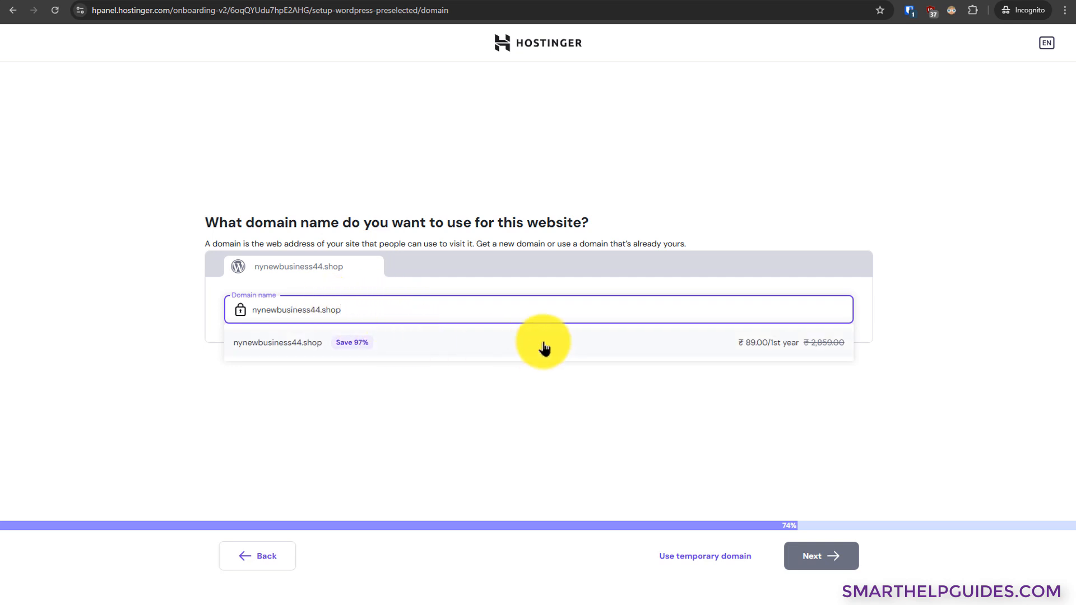
pyautogui.click(434, 345)
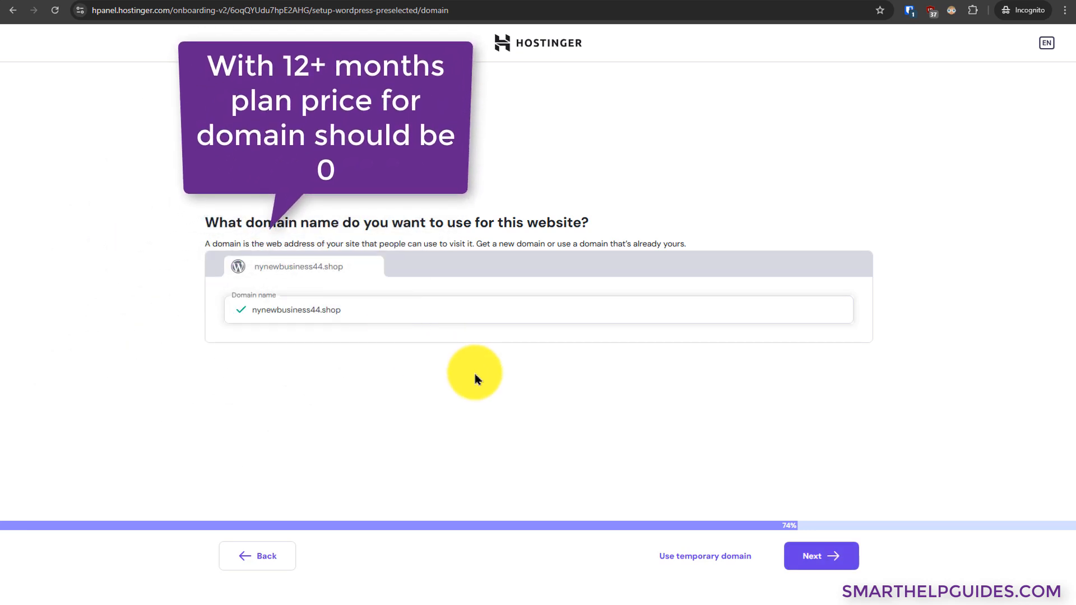
# Step: Replace the website's domain name with the owned domain mynewbusiness.shop and continue to domain registration
pyautogui.click(427, 310)
pyautogui.press('BackSpace')
pyautogui.press('BackSpace')
pyautogui.press('BackSpace')
pyautogui.press('BackSpace')
pyautogui.press('BackSpace')
pyautogui.press('BackSpace')
pyautogui.press('BackSpace')
pyautogui.press('BackSpace')
pyautogui.press('BackSpace')
pyautogui.press('BackSpace')
pyautogui.press('BackSpace')
pyautogui.press('BackSpace')
pyautogui.press('BackSpace')
pyautogui.press('BackSpace')
pyautogui.press('BackSpace')
pyautogui.press('BackSpace')
pyautogui.press('BackSpace')
pyautogui.press('BackSpace')
pyautogui.press('BackSpace')
pyautogui.press('BackSpace')
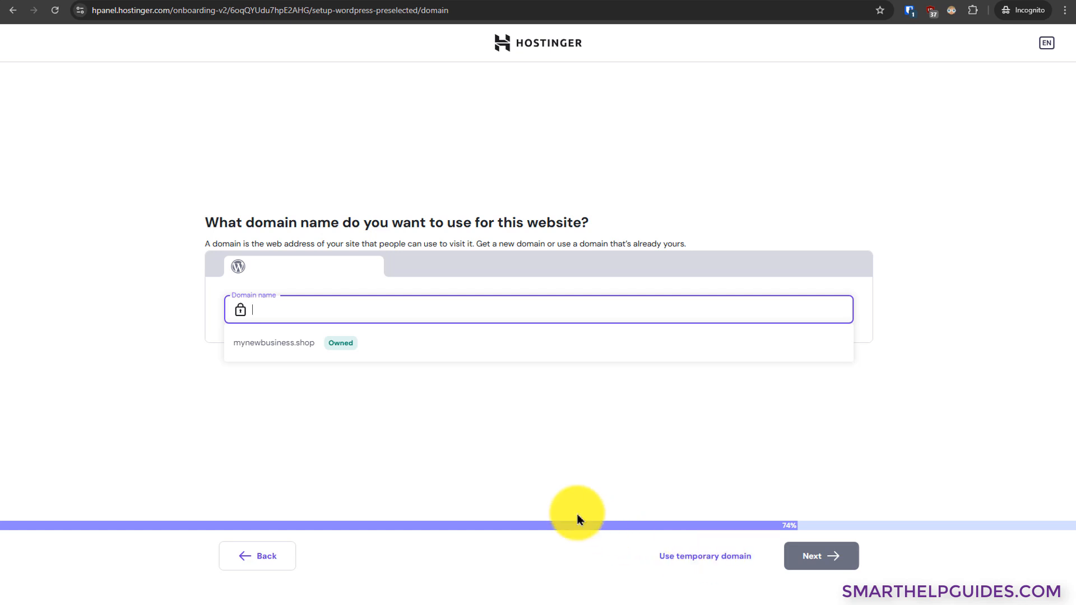
pyautogui.click(290, 348)
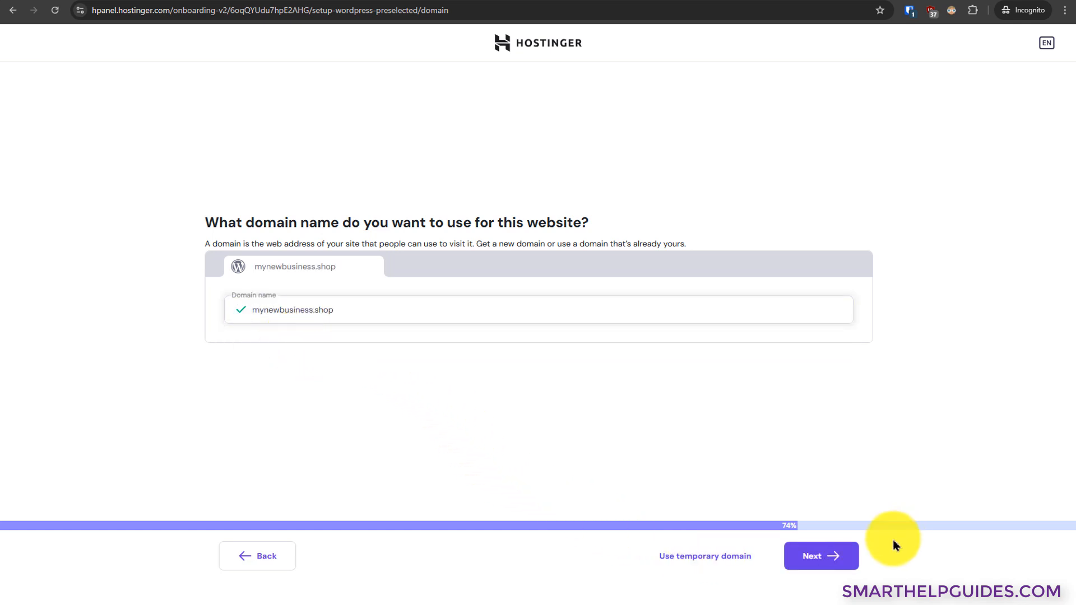
pyautogui.click(836, 557)
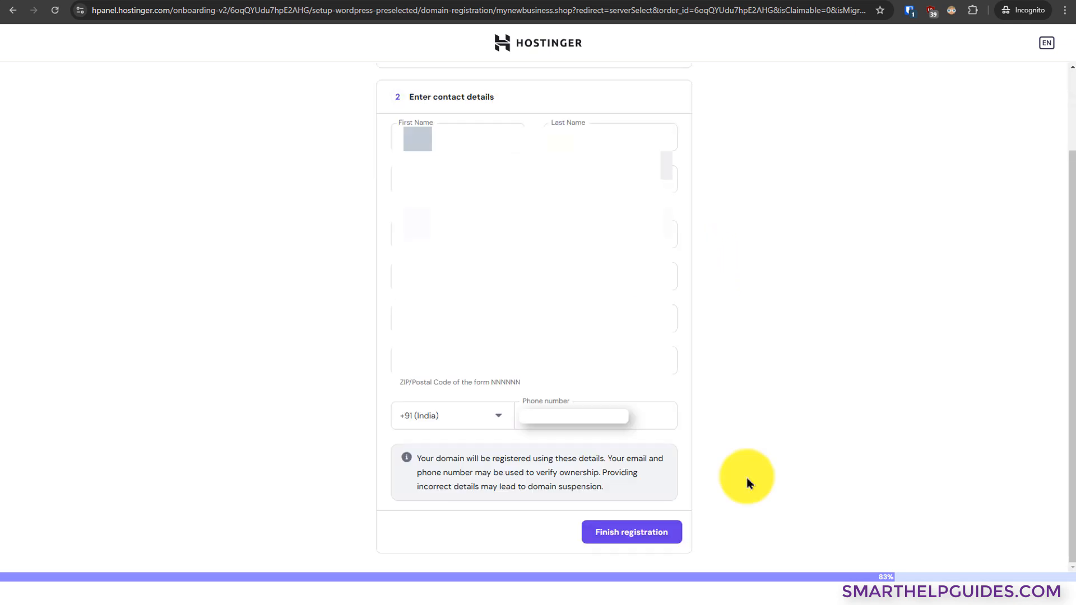
# Step: Finish the domain registration with the contact details and choose India as the data center location
pyautogui.click(623, 533)
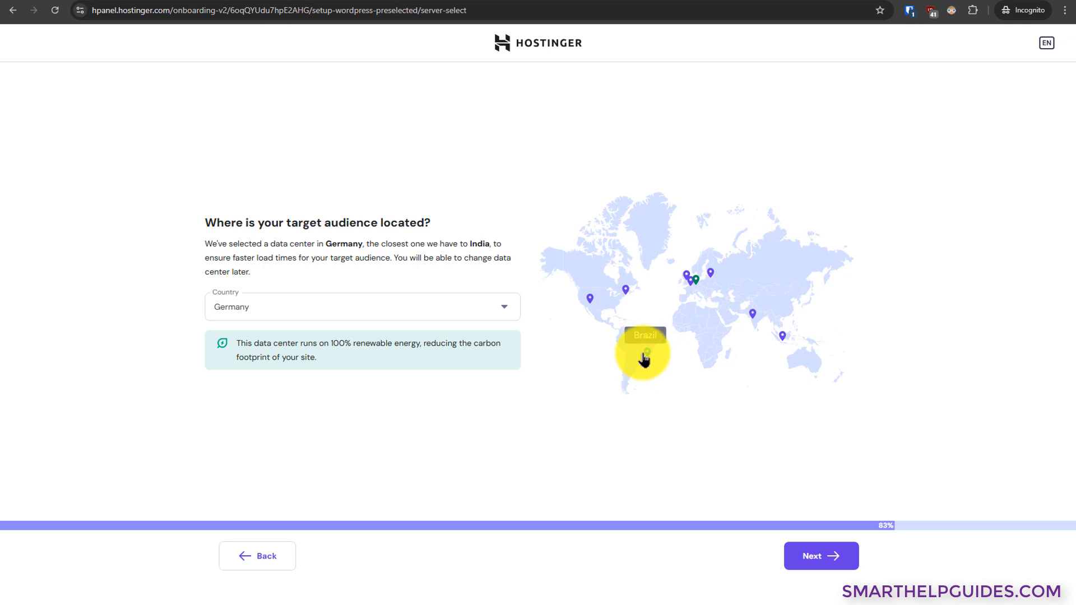
pyautogui.click(753, 313)
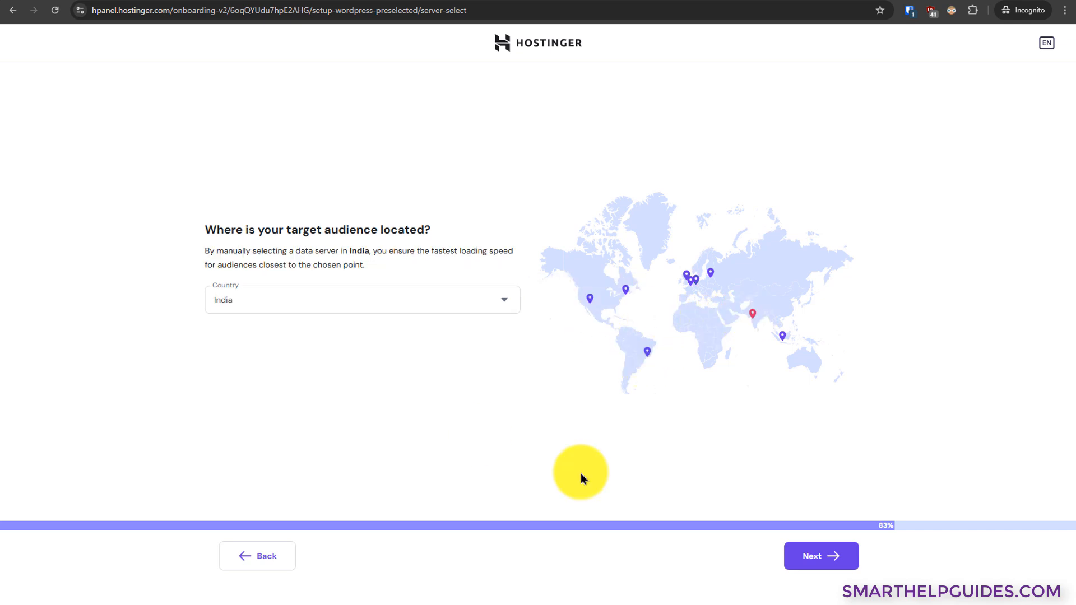
pyautogui.click(830, 557)
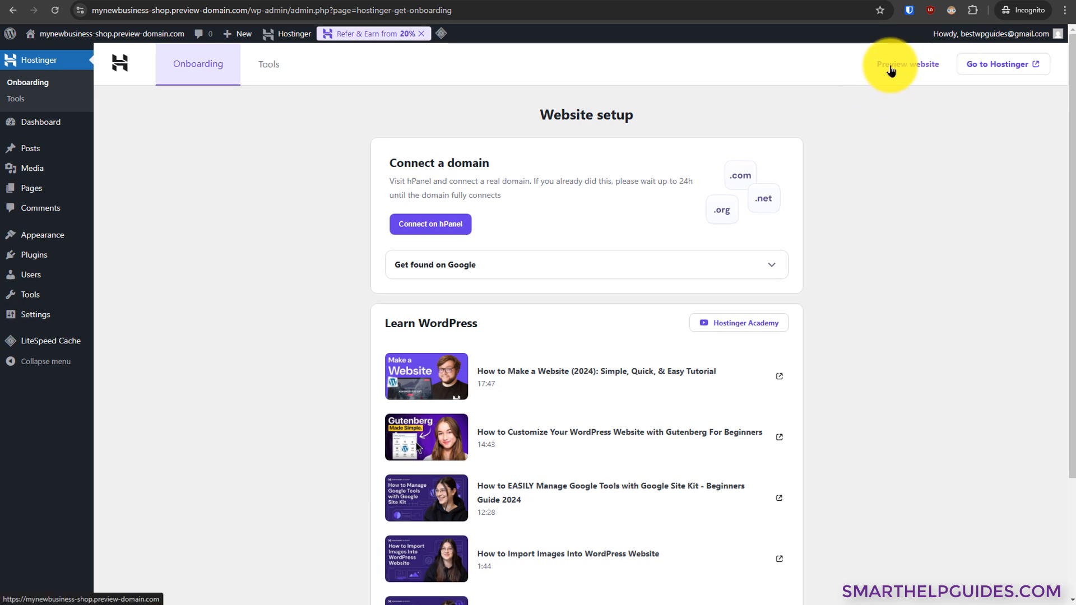
# Step: Open the website preview in a new tab and view the site's current front page
pyautogui.rightClick(891, 68)
pyautogui.click(896, 75)
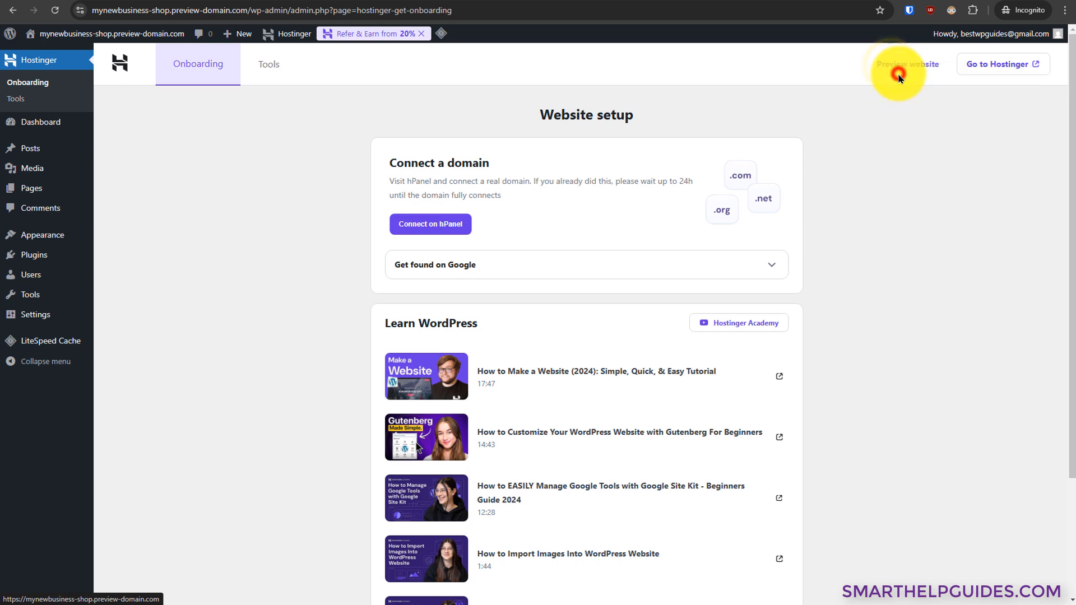
pyautogui.click(503, 4)
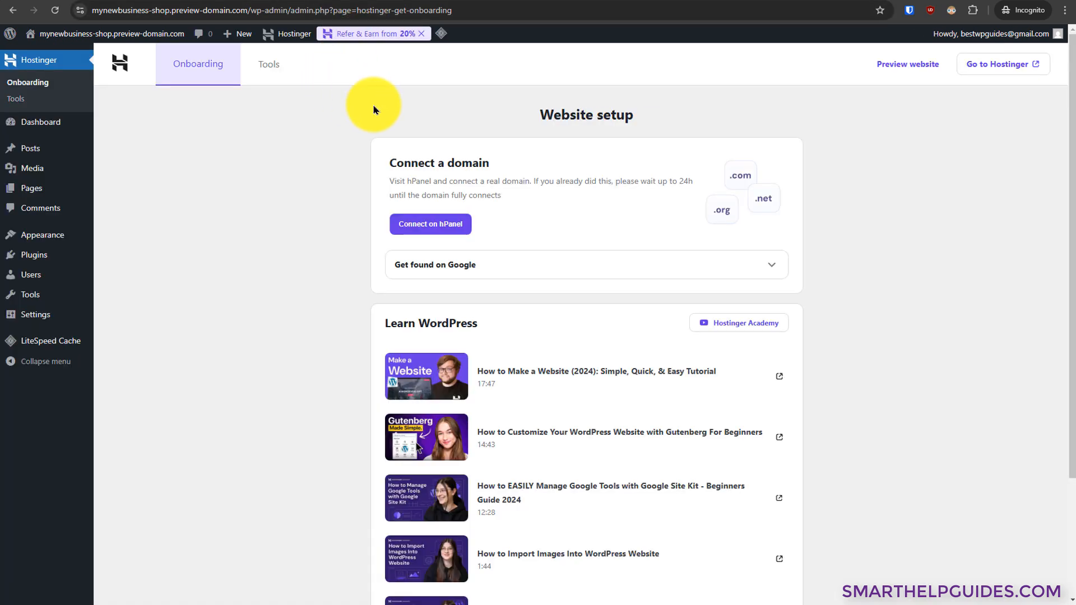
pyautogui.click(506, 1)
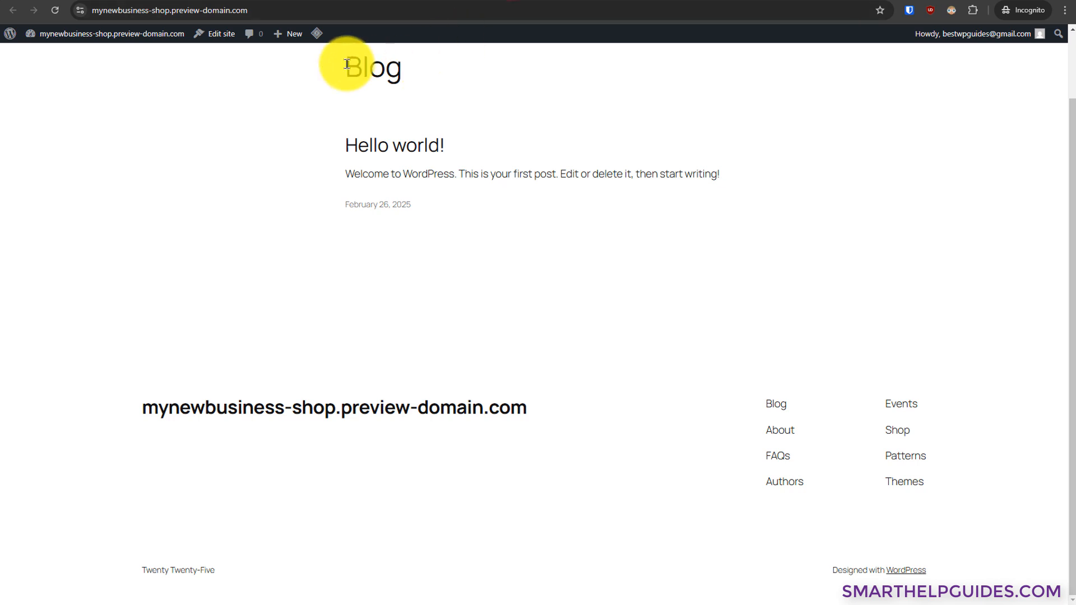
# Step: Open the WordPress dashboard from the site preview and go to the Hostinger onboarding page
pyautogui.moveTo(100, 40)
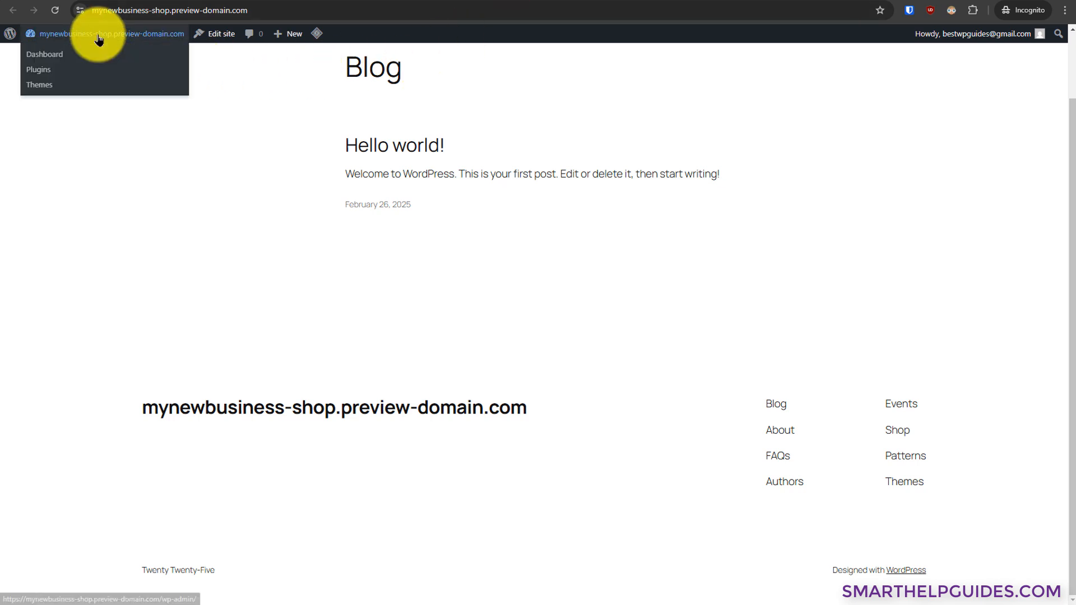
pyautogui.click(50, 56)
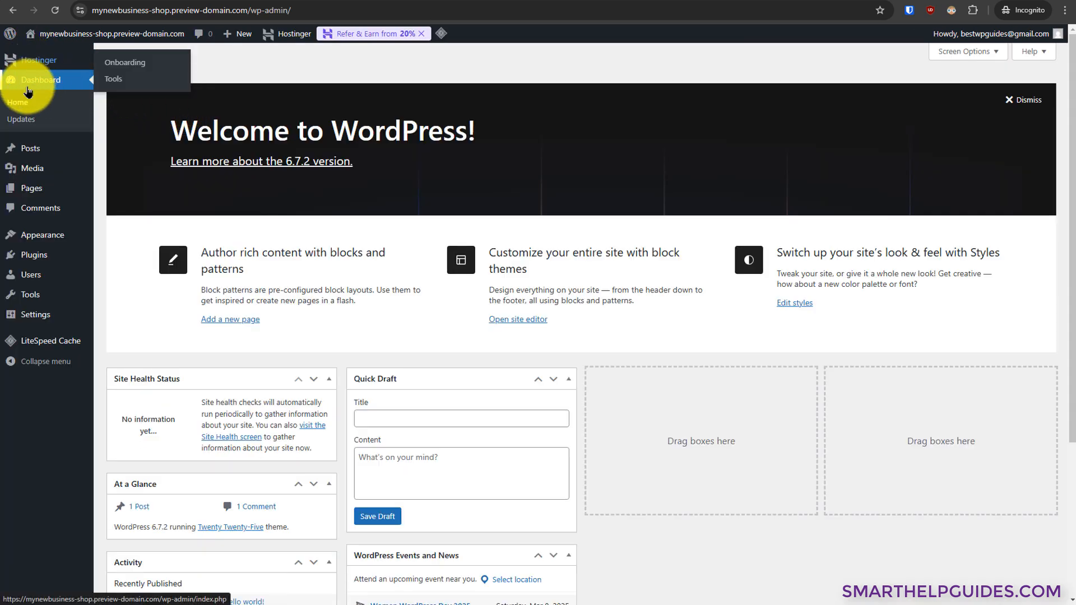
pyautogui.click(119, 60)
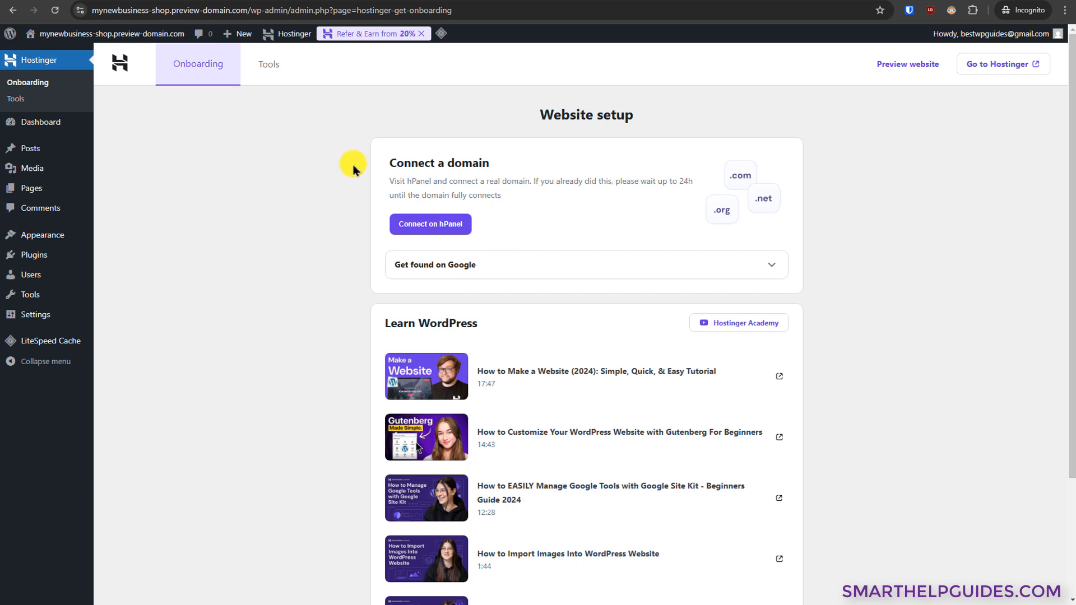
# Step: Check the domain connection on the site's hPanel dashboard, dismissing the cache feature notice, and return to the WordPress admin
pyautogui.click(440, 225)
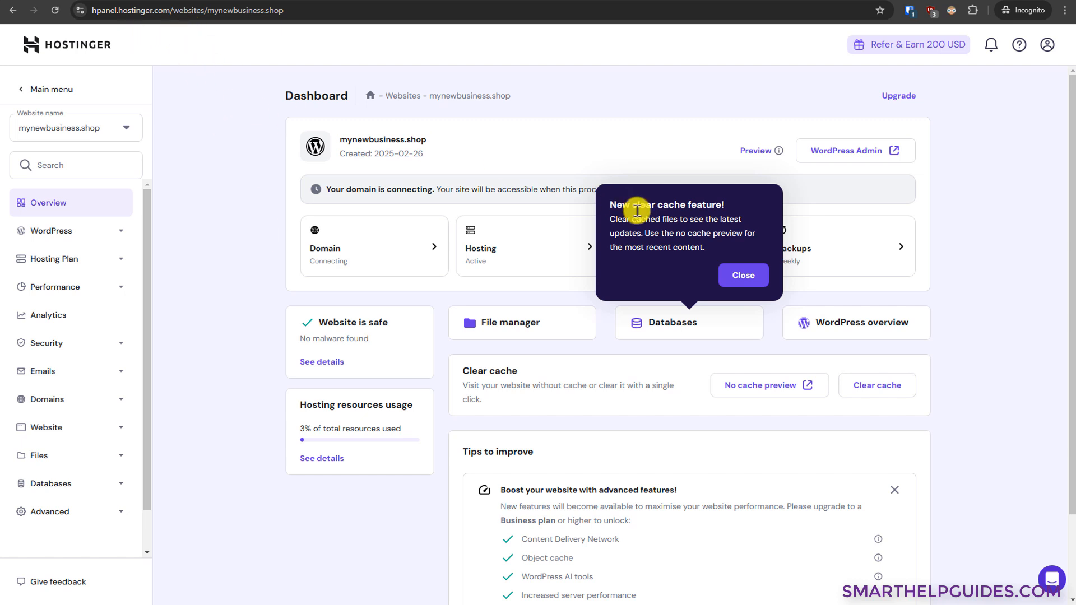
pyautogui.click(738, 274)
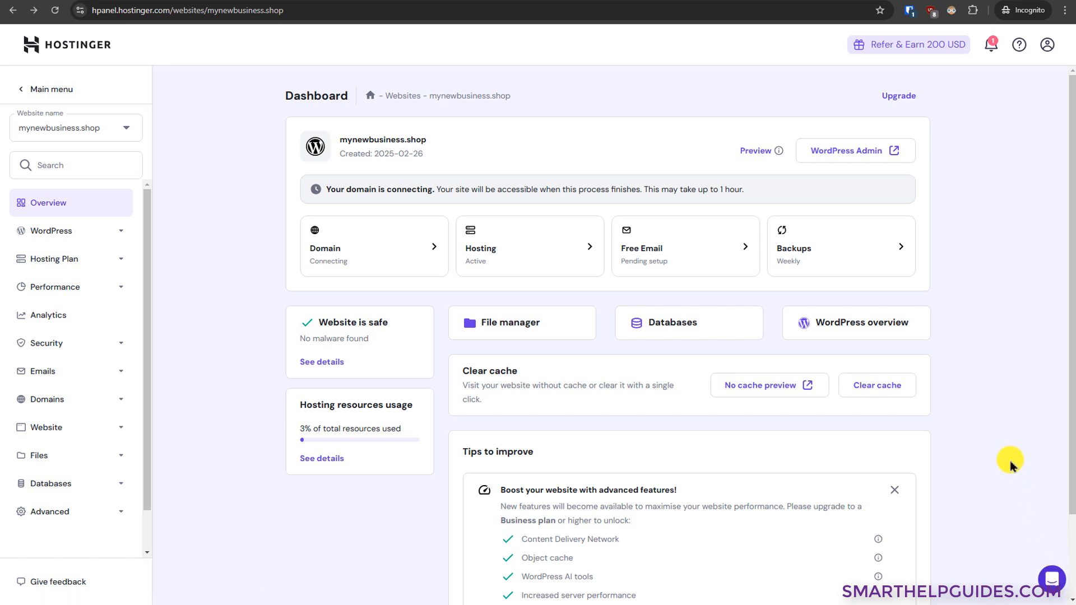
pyautogui.click(893, 152)
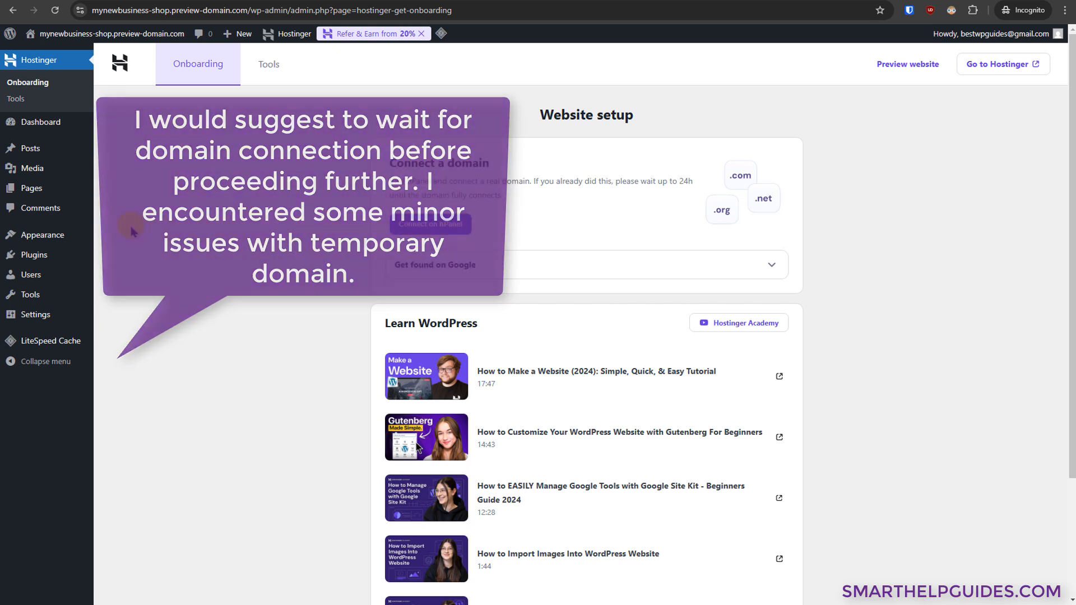
# Step: Search the WordPress theme directory for Astra, then install and activate the Astra theme
pyautogui.moveTo(56, 235)
pyautogui.click(114, 236)
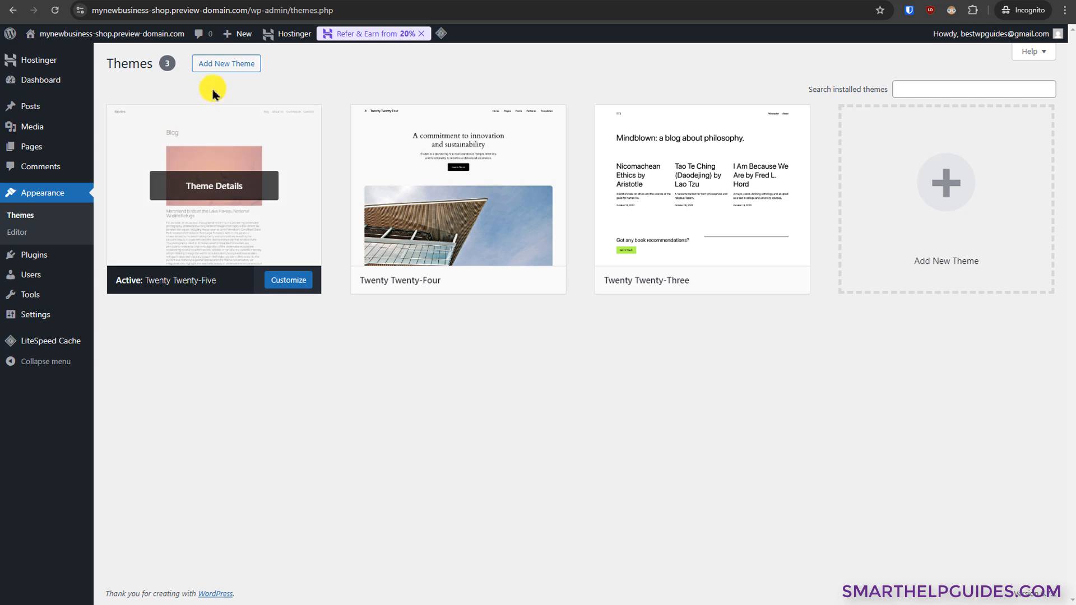
pyautogui.click(235, 64)
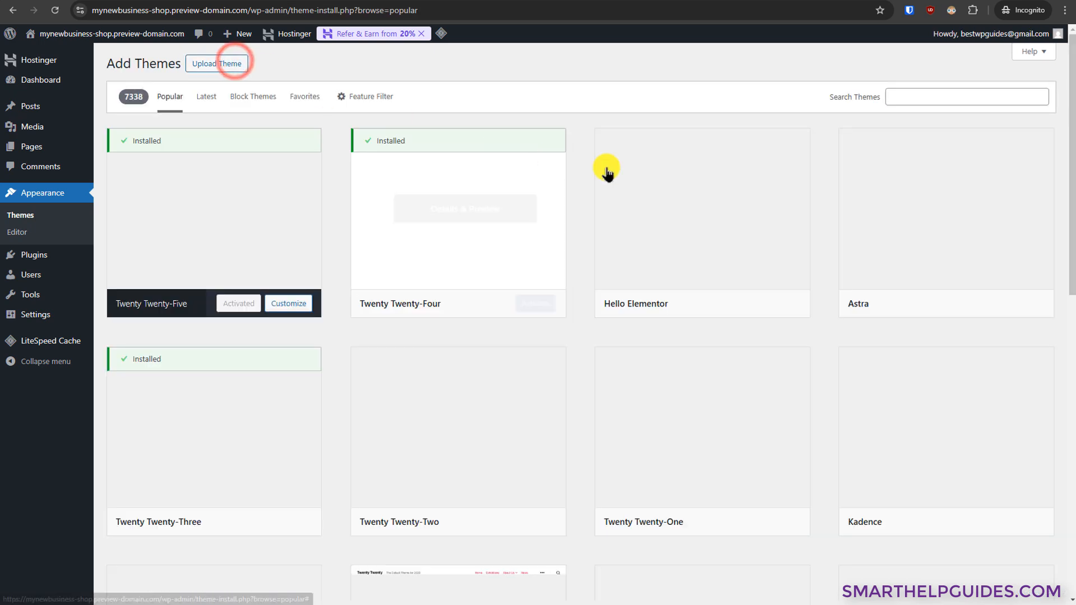
pyautogui.click(916, 98)
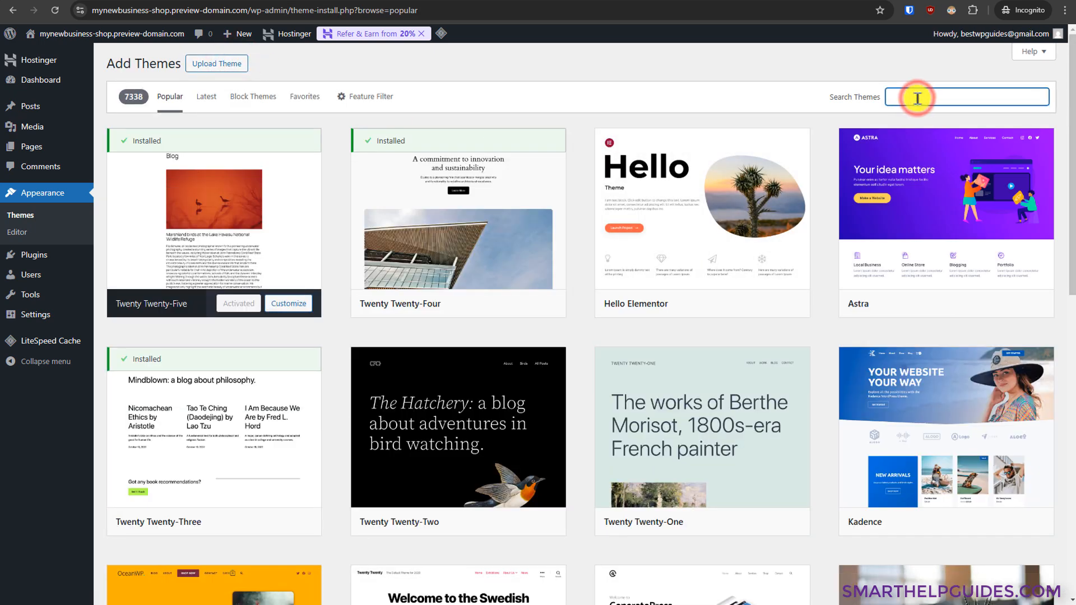
pyautogui.moveTo(892, 283)
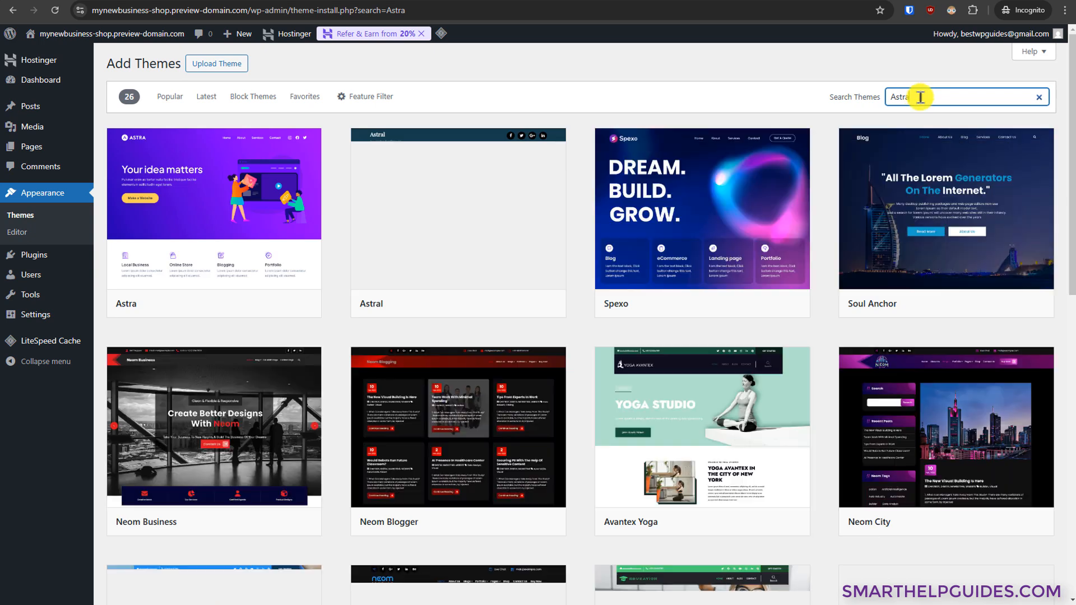
pyautogui.moveTo(259, 200)
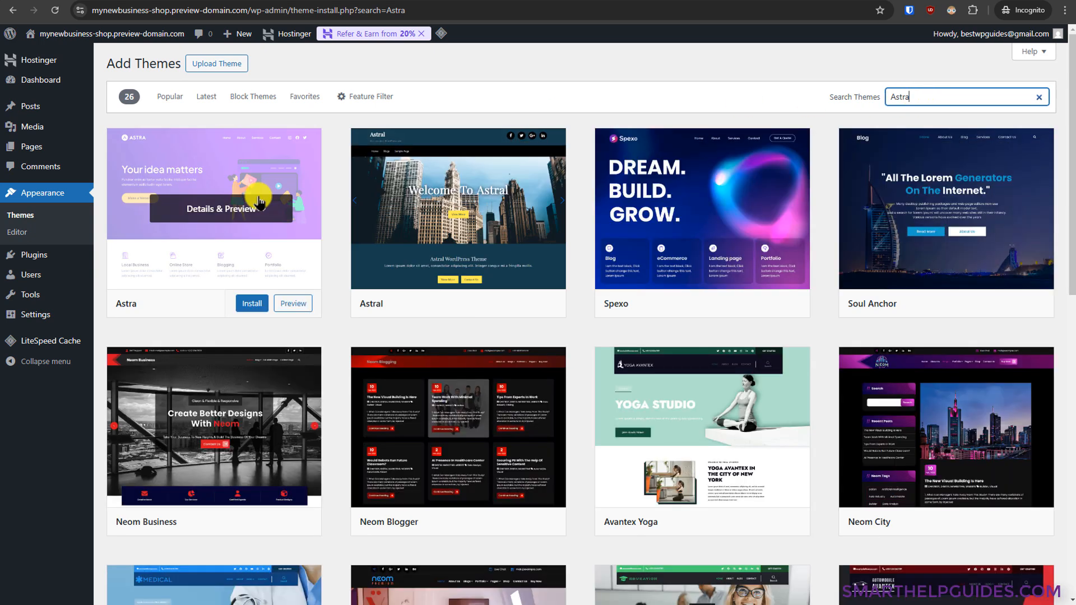
pyautogui.click(248, 305)
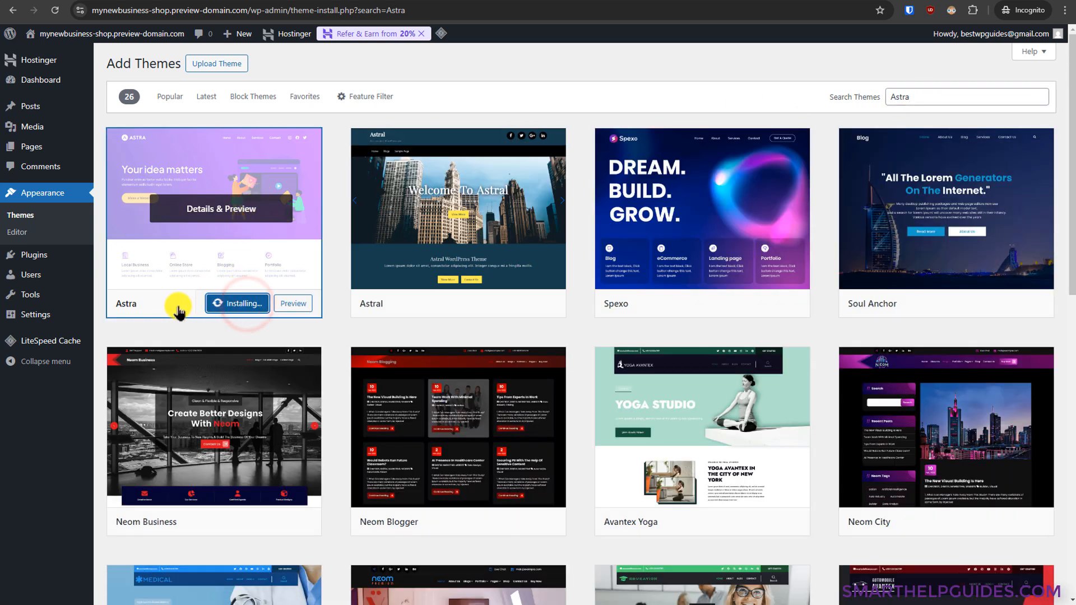
pyautogui.click(233, 305)
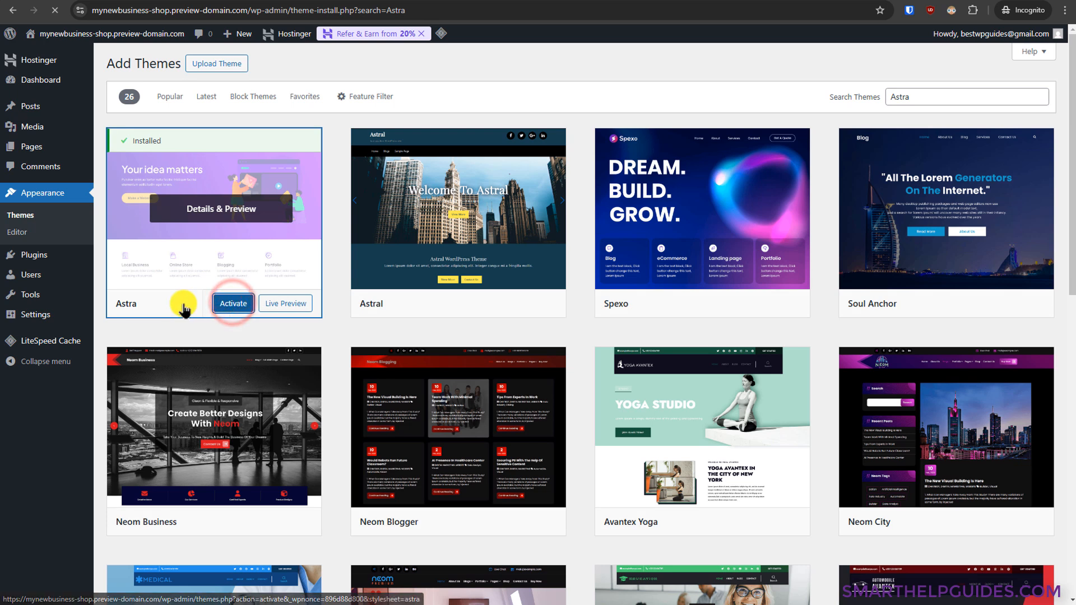
# Step: Set up Astra's Starter Templates to build with classic templates, using Elementor as the page builder
pyautogui.moveTo(33, 194)
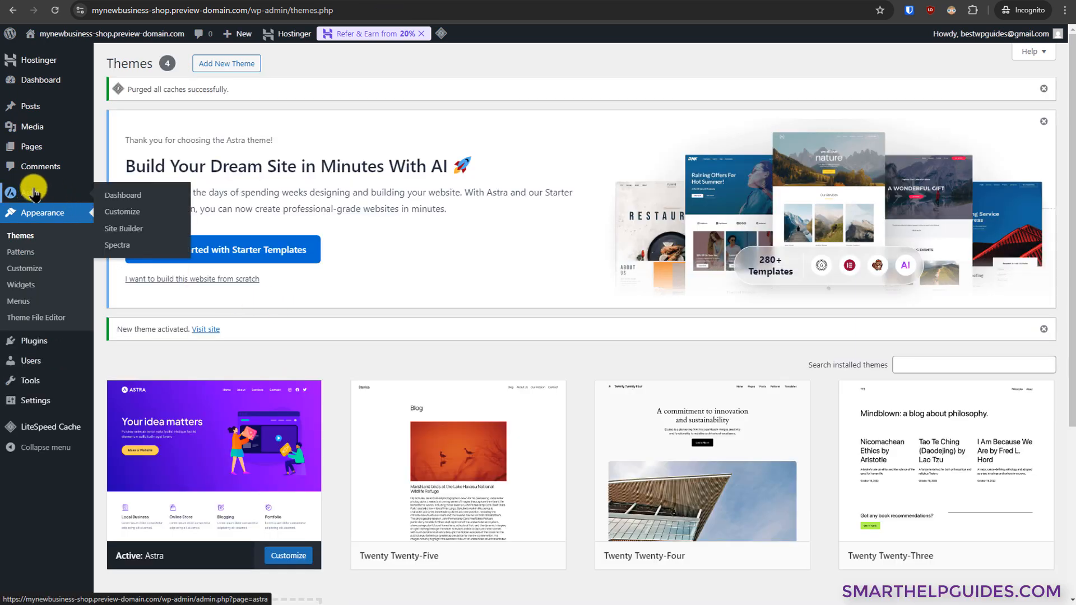
pyautogui.click(30, 194)
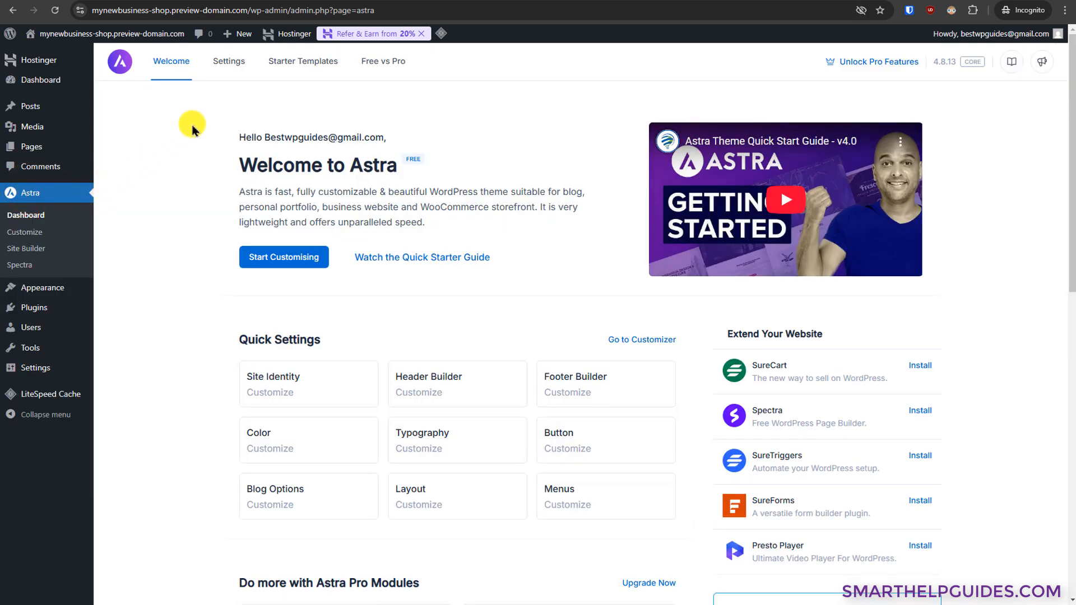
pyautogui.click(299, 63)
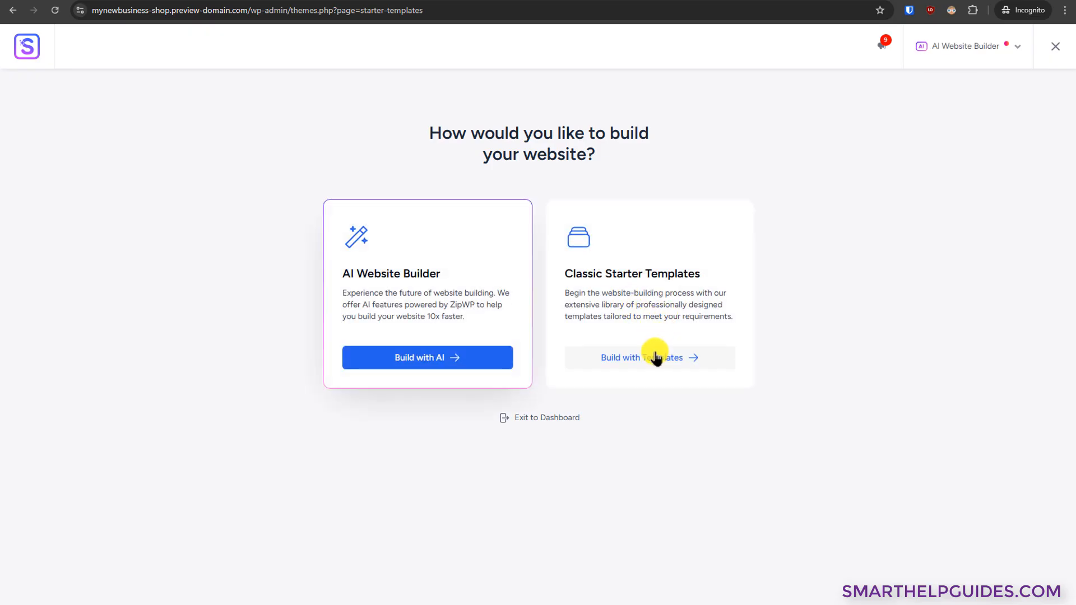
pyautogui.click(653, 362)
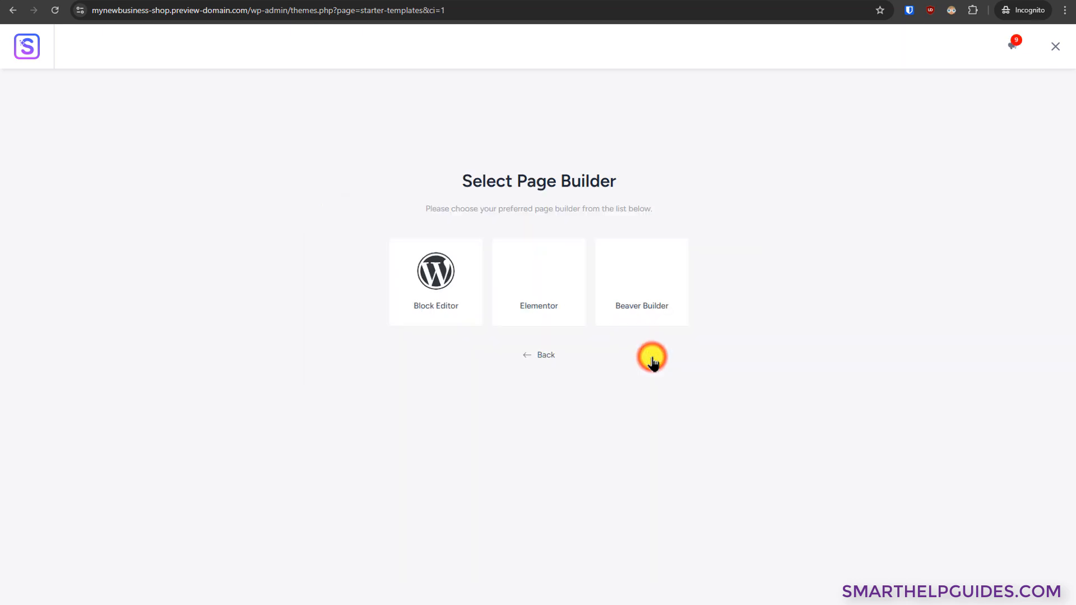
pyautogui.click(528, 278)
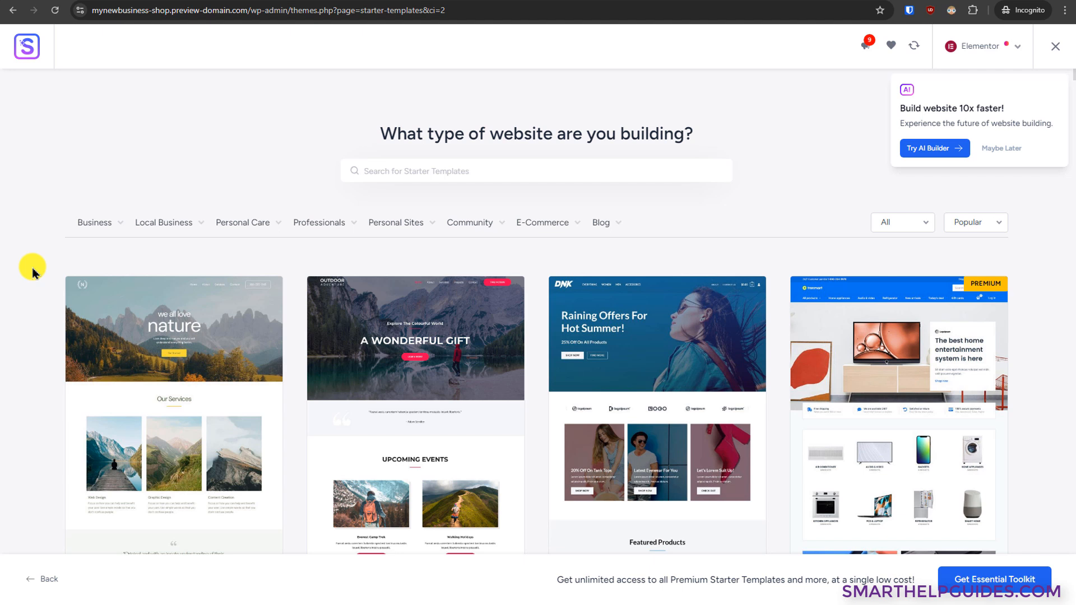
# Step: Browse the Elementor starter templates, select Love Nature, and continue with its original fonts and color palette
pyautogui.scroll(-10, 32, 273)
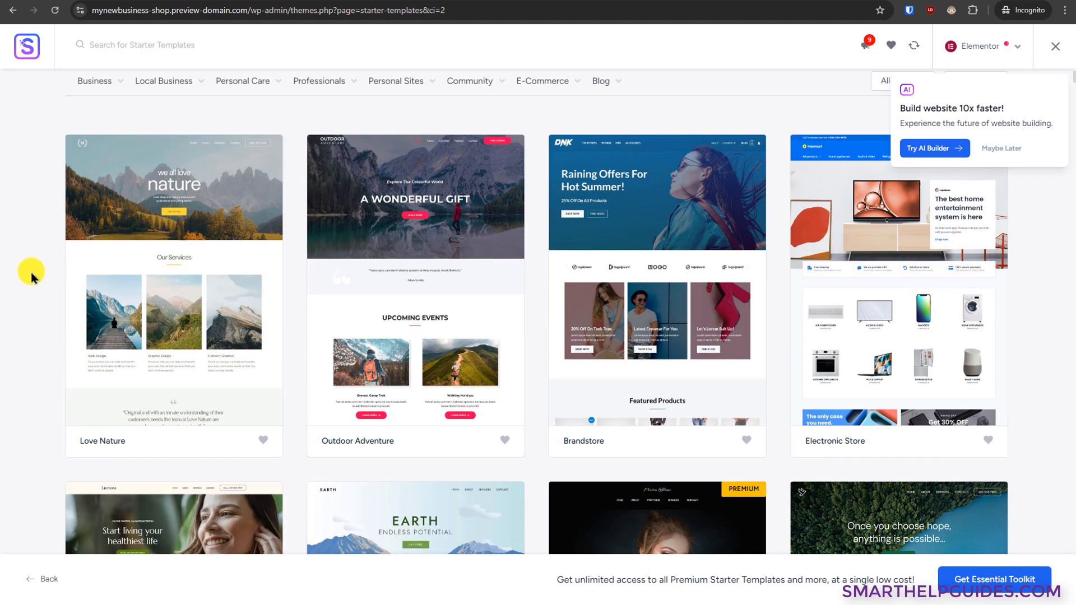
pyautogui.scroll(-5, 32, 273)
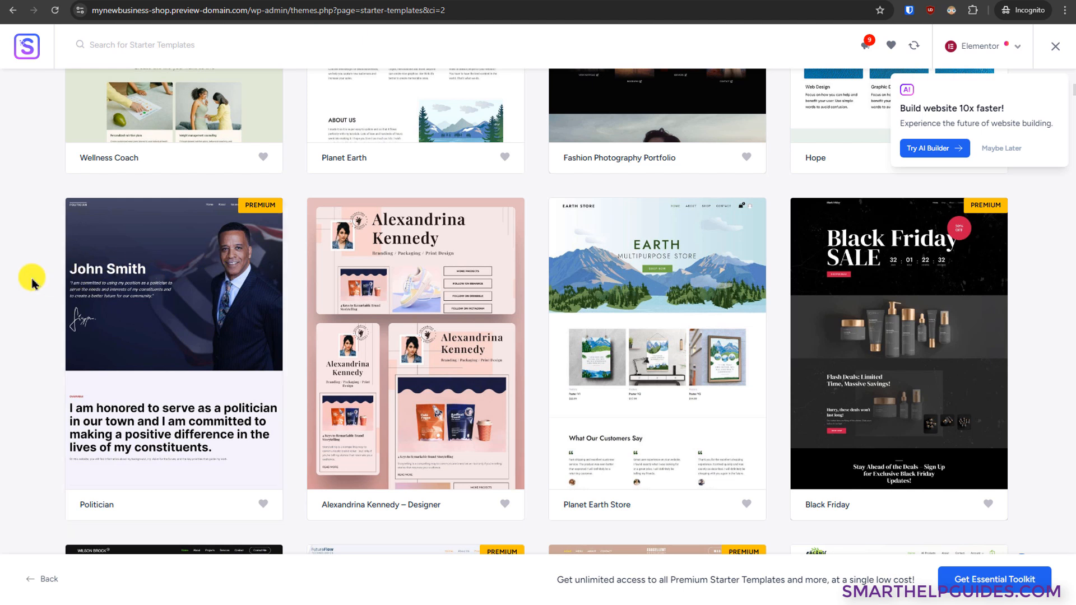
pyautogui.scroll(15, 21, 283)
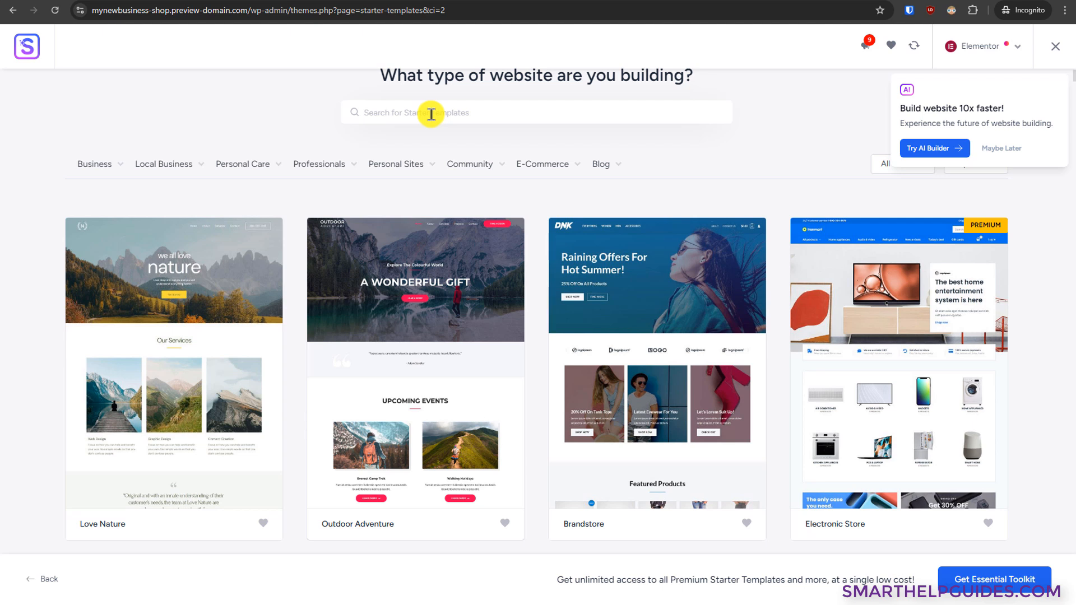
pyautogui.moveTo(111, 176)
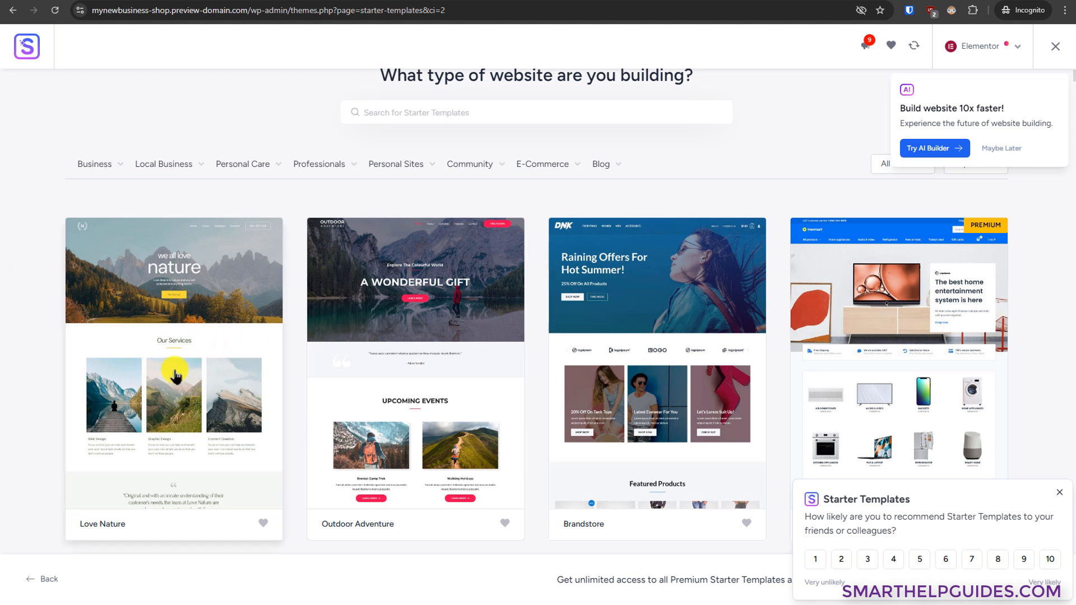
pyautogui.click(185, 403)
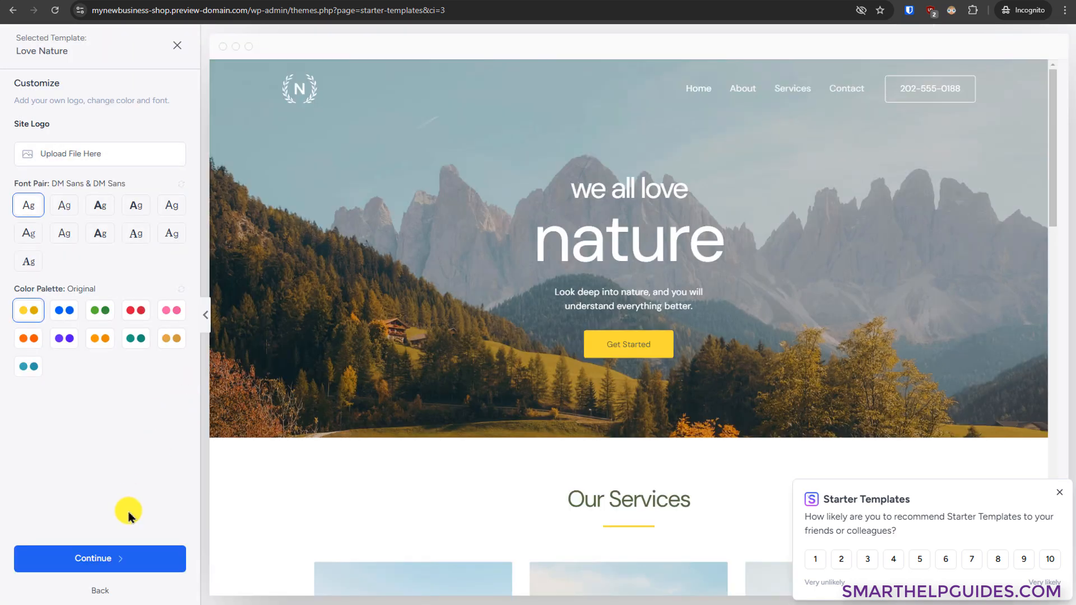
pyautogui.click(101, 557)
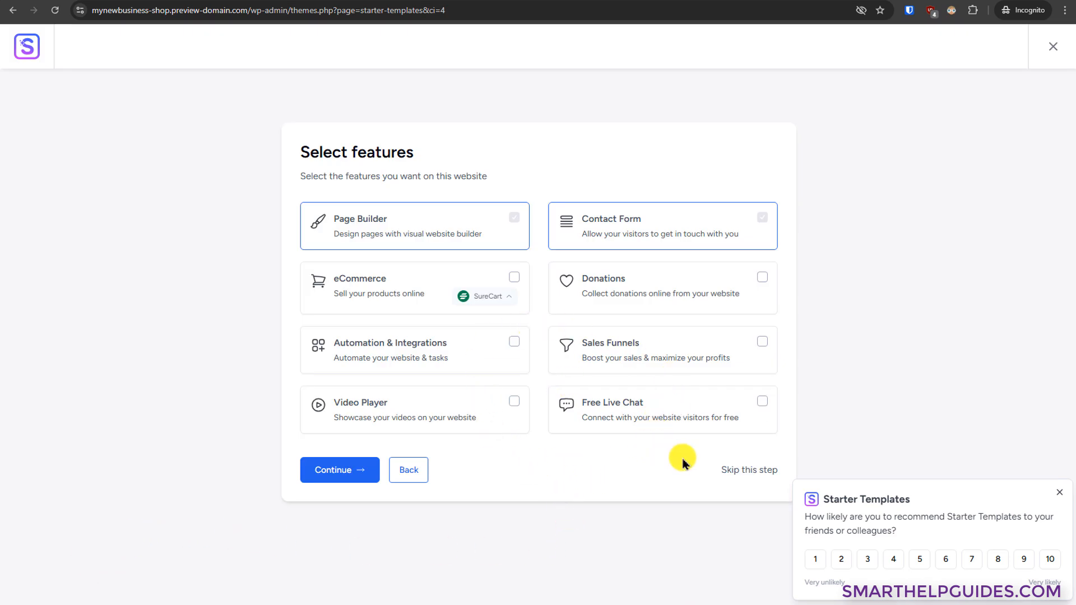
# Step: Skip the website feature selection and turn off Share Non-Sensitive Data for the template import
pyautogui.click(739, 473)
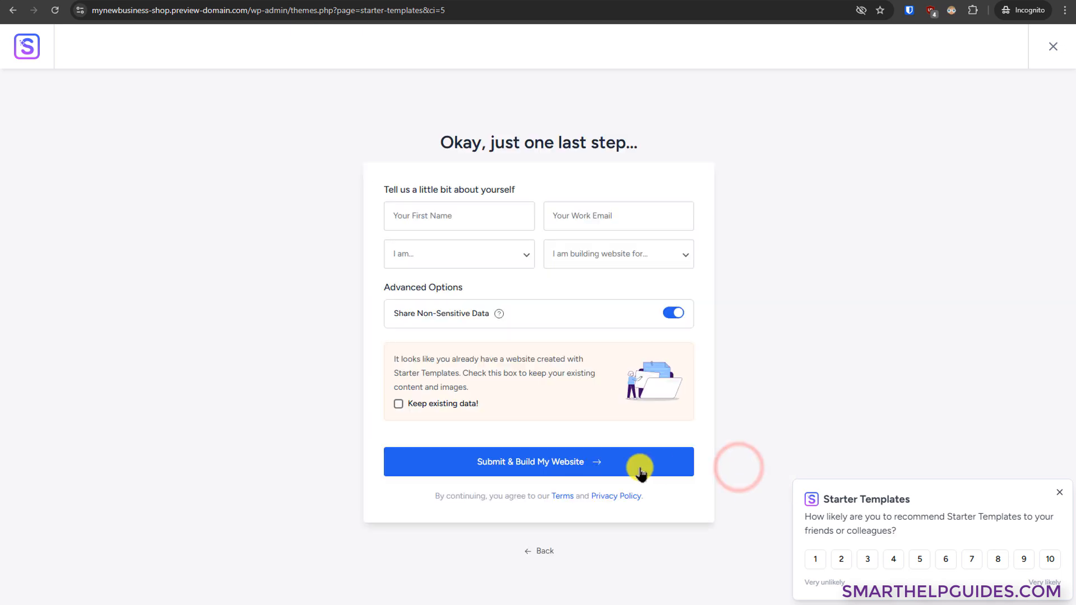
pyautogui.click(672, 314)
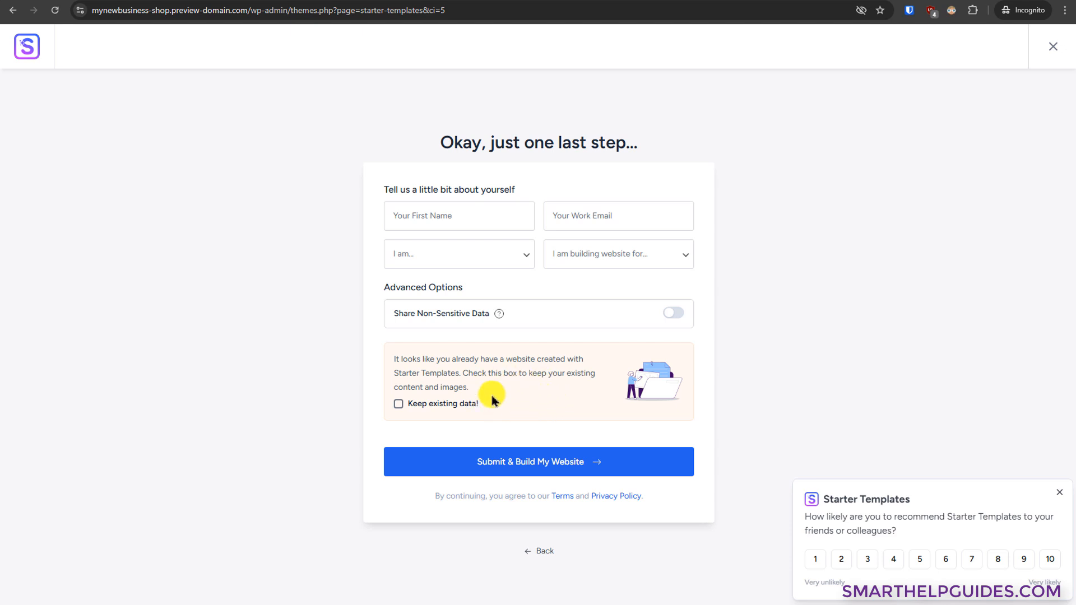
# Step: Submit the import form to build the website, open the finished site and dismiss its Hostinger preview notice
pyautogui.click(564, 465)
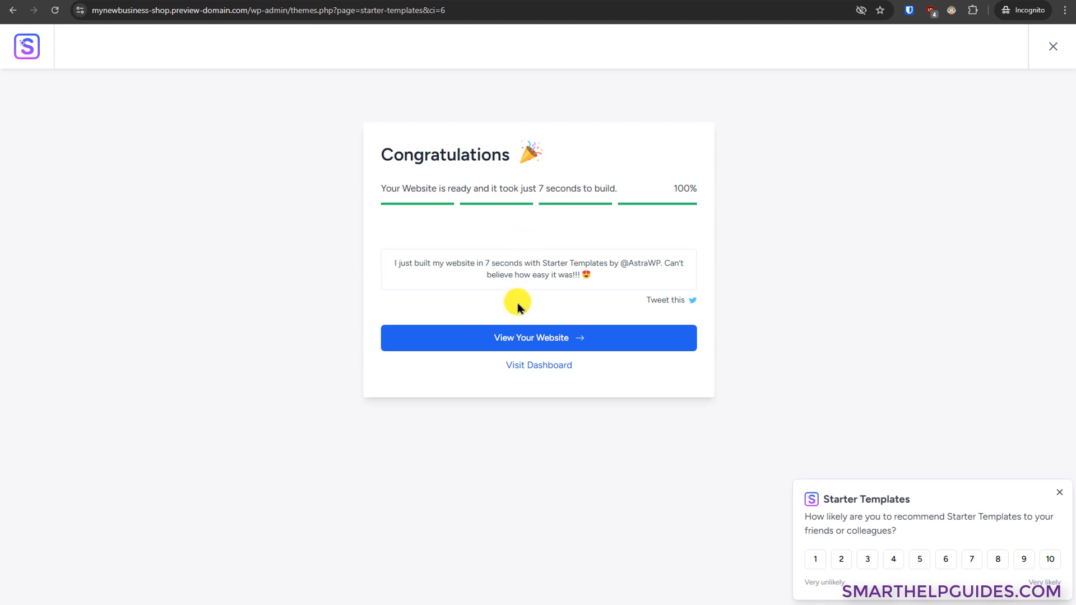
pyautogui.click(527, 335)
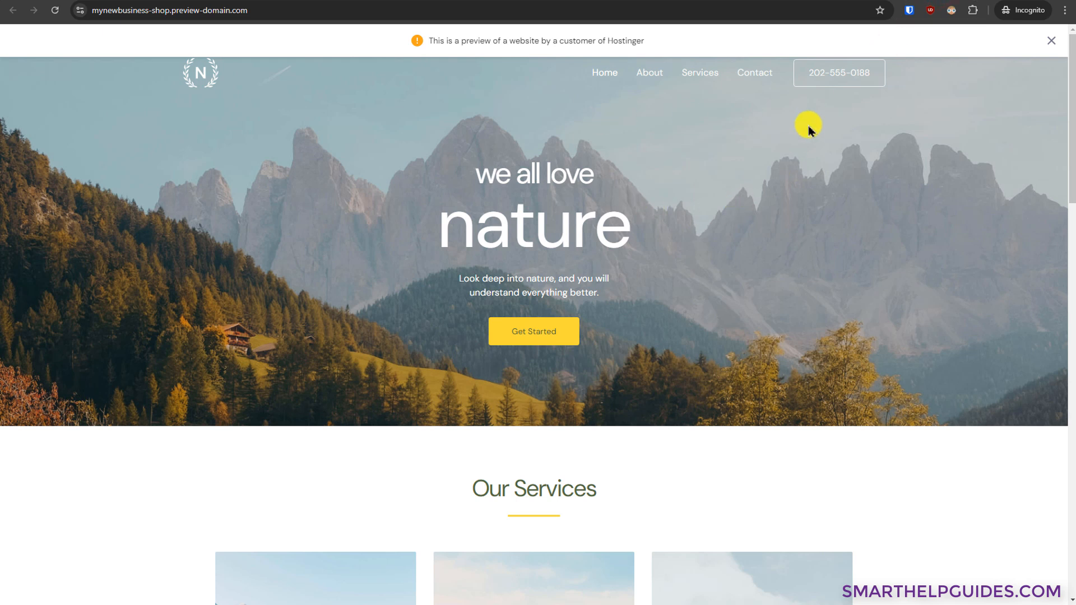
pyautogui.click(1052, 42)
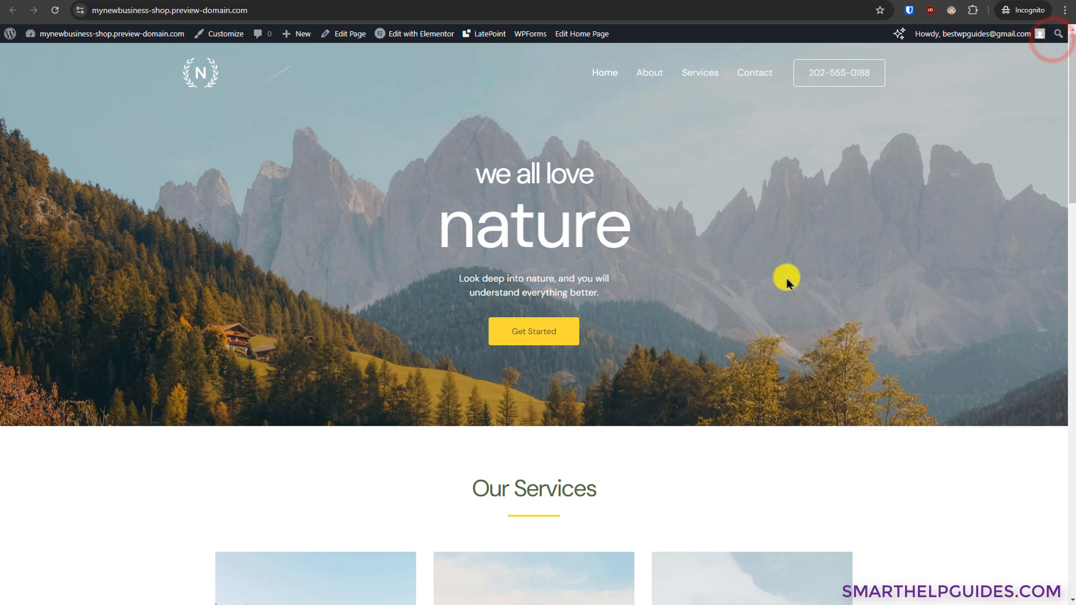
# Step: Look through the imported Home, About, Services and Contact pages, dismissing the preview notices along the way
pyautogui.scroll(-2, 752, 257)
pyautogui.scroll(-14, 731, 307)
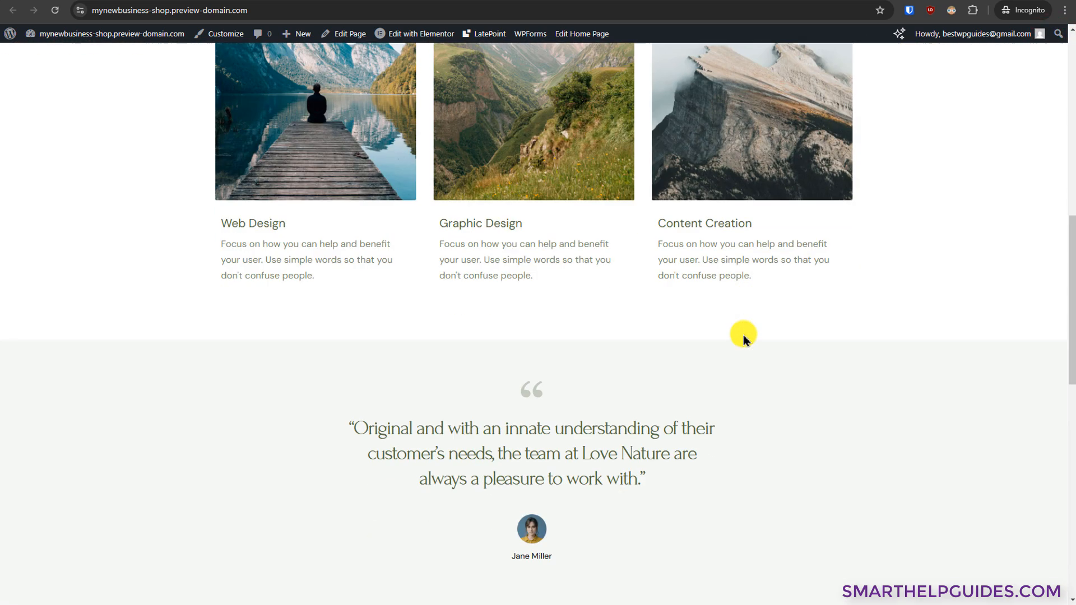
pyautogui.scroll(-7, 743, 340)
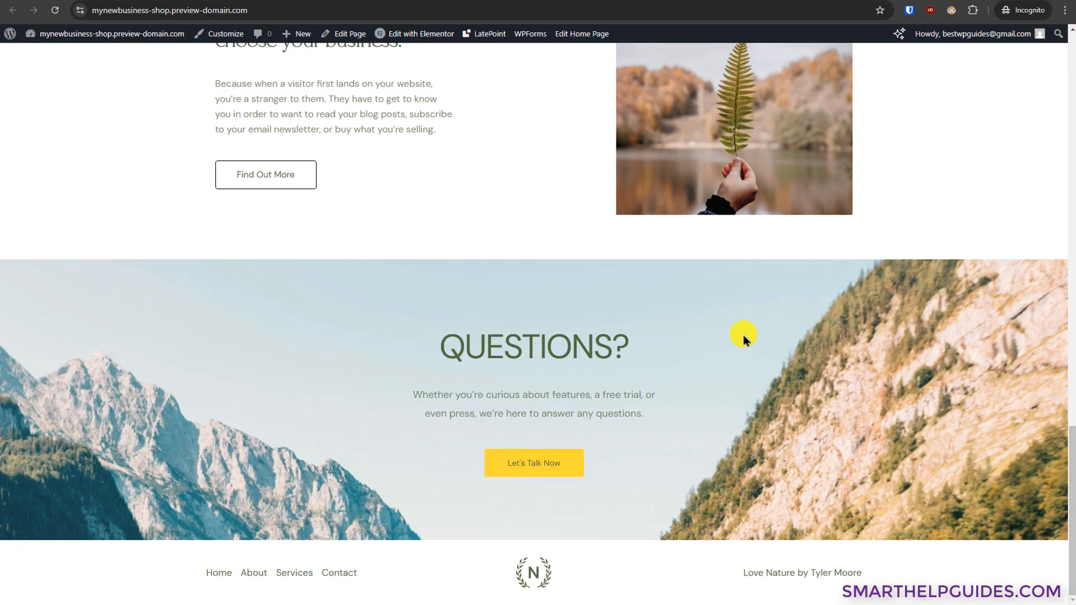
pyautogui.scroll(20, 619, 487)
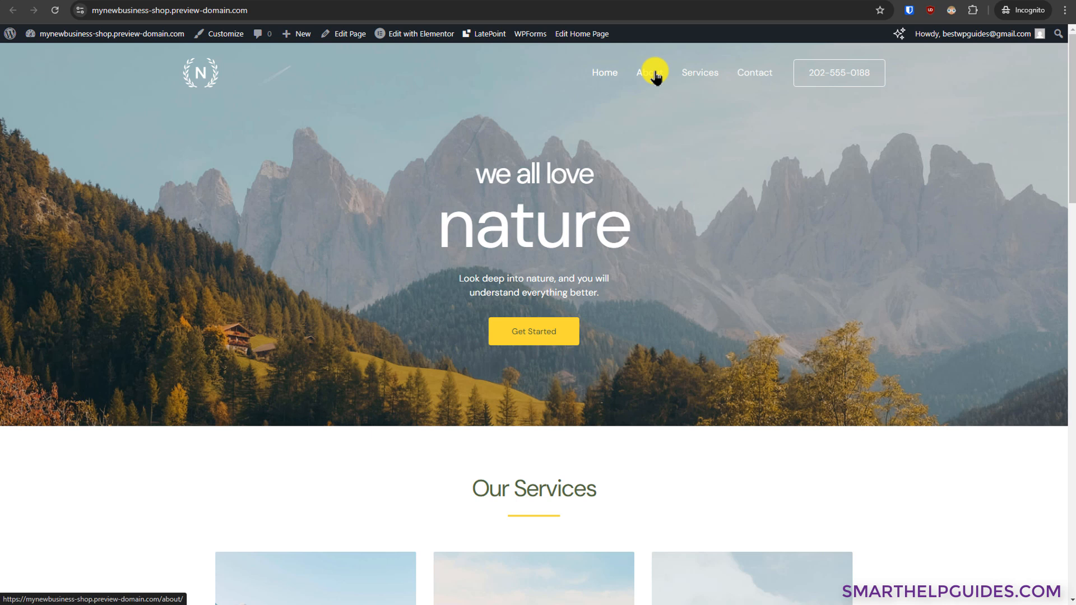
pyautogui.click(654, 74)
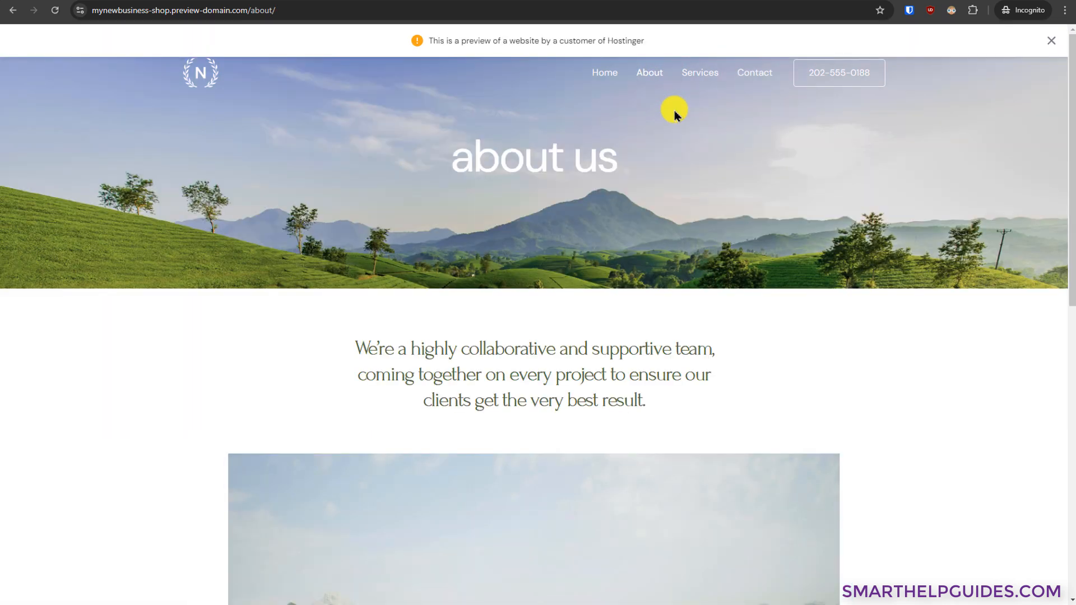
pyautogui.click(1051, 40)
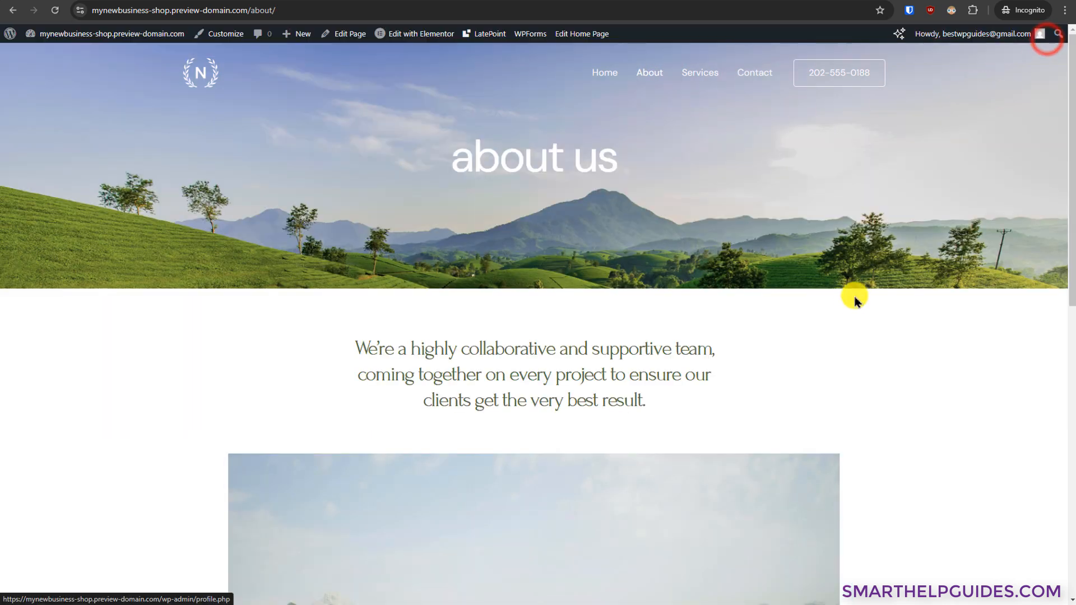
pyautogui.scroll(-4, 851, 302)
pyautogui.scroll(-5, 851, 307)
pyautogui.scroll(6, 851, 307)
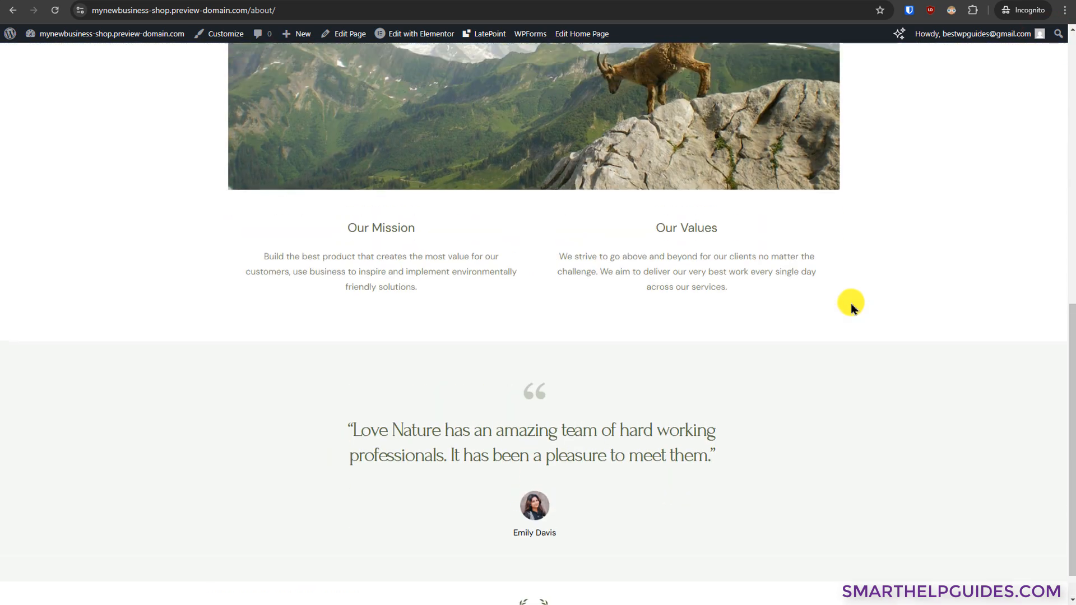
pyautogui.scroll(4, 852, 307)
pyautogui.click(712, 80)
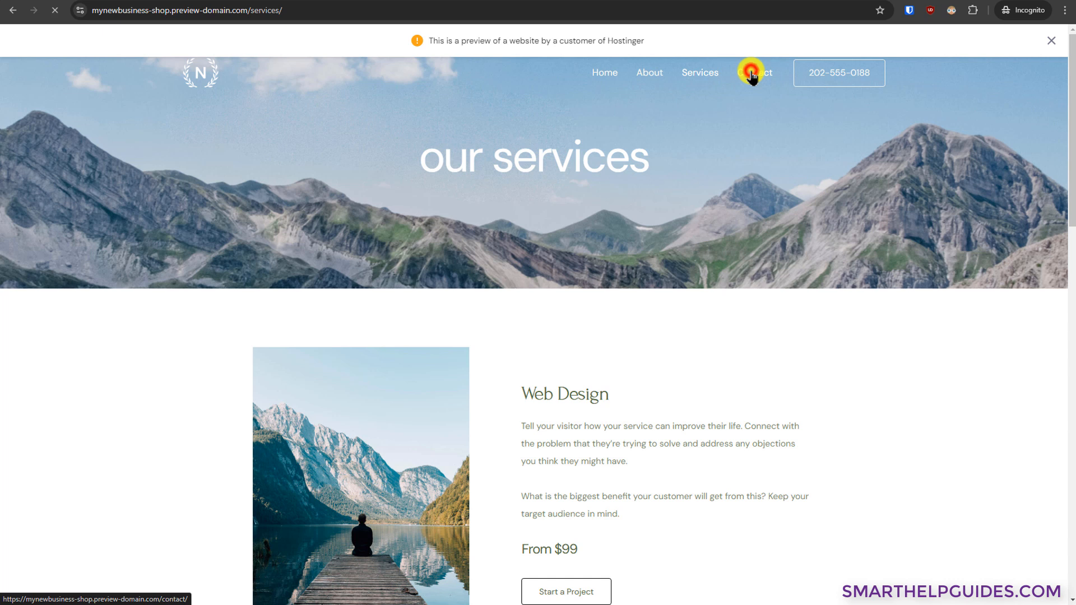
pyautogui.click(752, 75)
pyautogui.click(1049, 42)
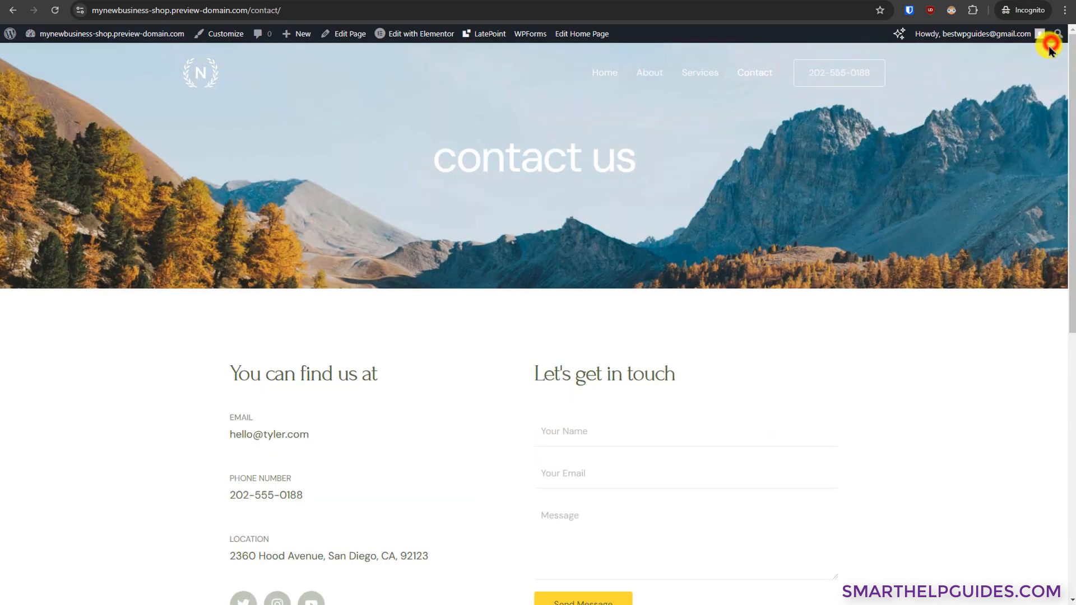
pyautogui.click(710, 71)
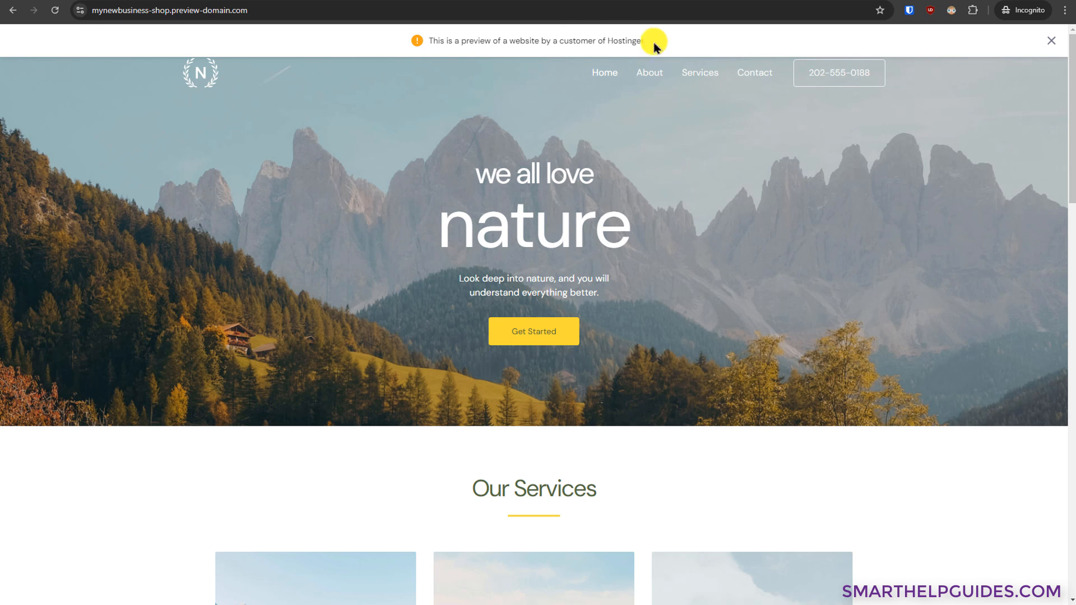
# Step: Open the home page for editing in Elementor and dismiss the Hostinger preview notices
pyautogui.click(1050, 41)
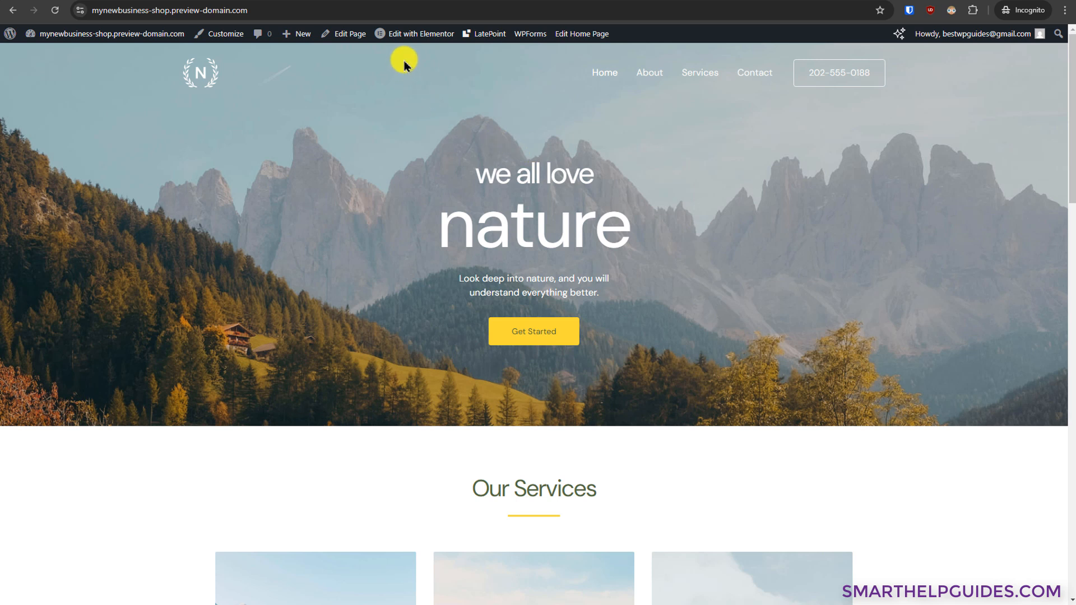
pyautogui.moveTo(405, 36)
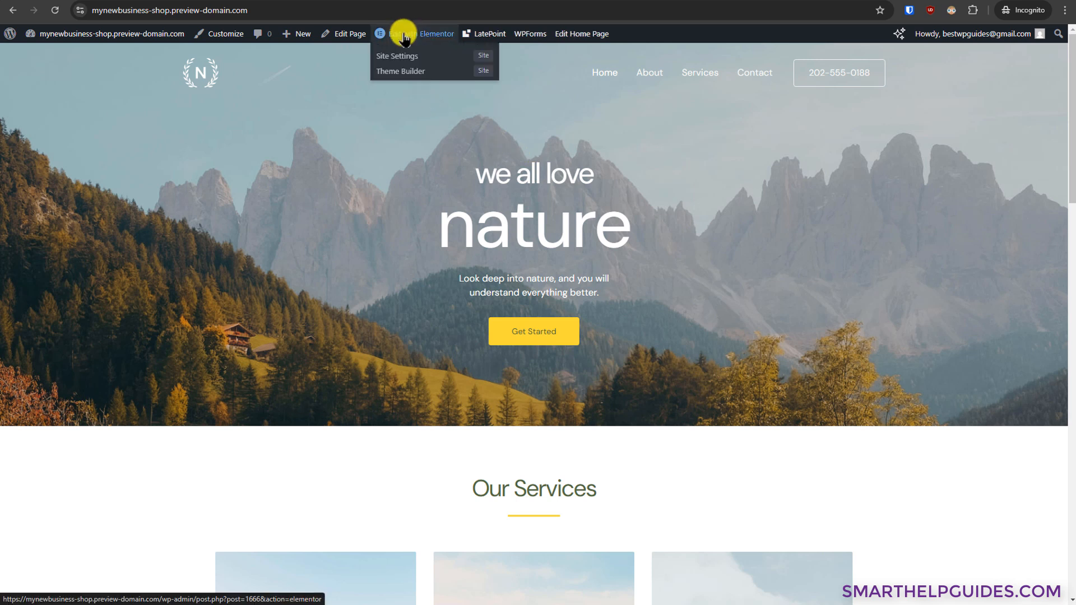
pyautogui.click(405, 36)
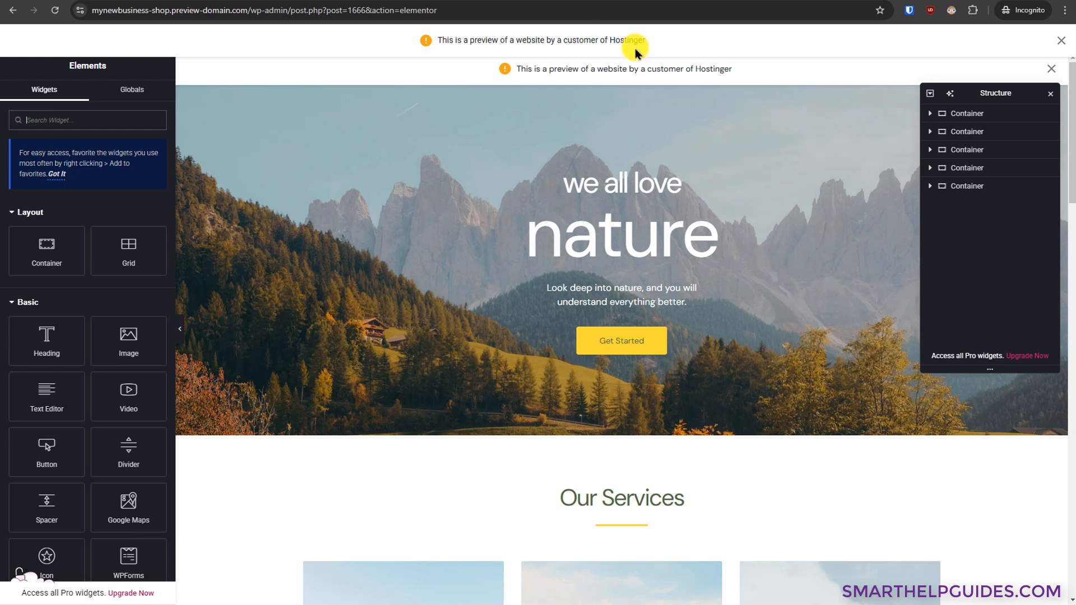
pyautogui.click(1060, 41)
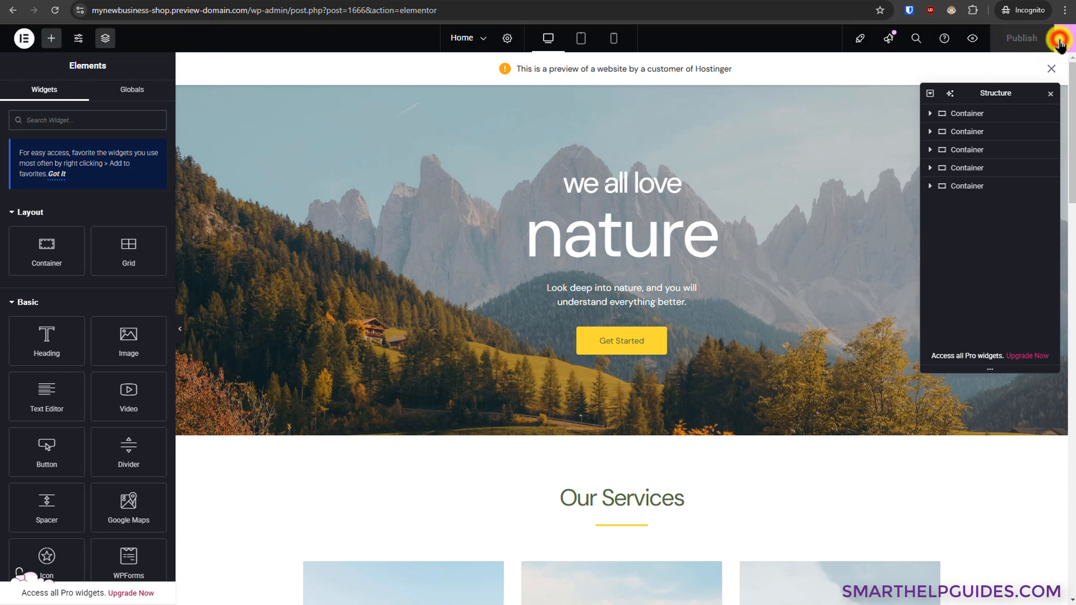
pyautogui.click(1050, 70)
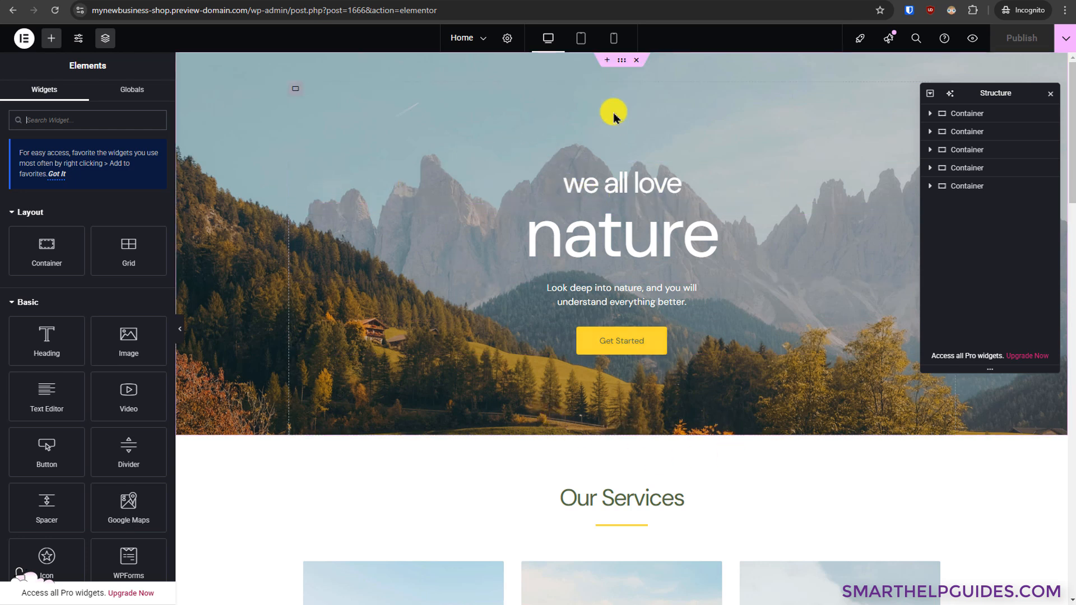
# Step: Replace the hero container's background image with header-hero-1.jpg from the media library
pyautogui.click(622, 60)
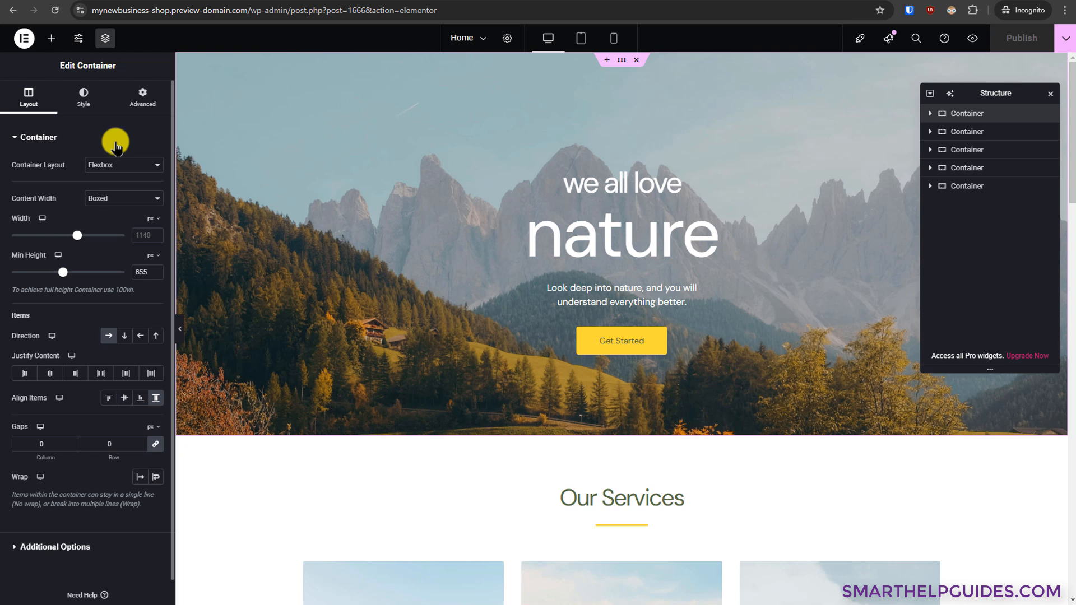
pyautogui.click(81, 99)
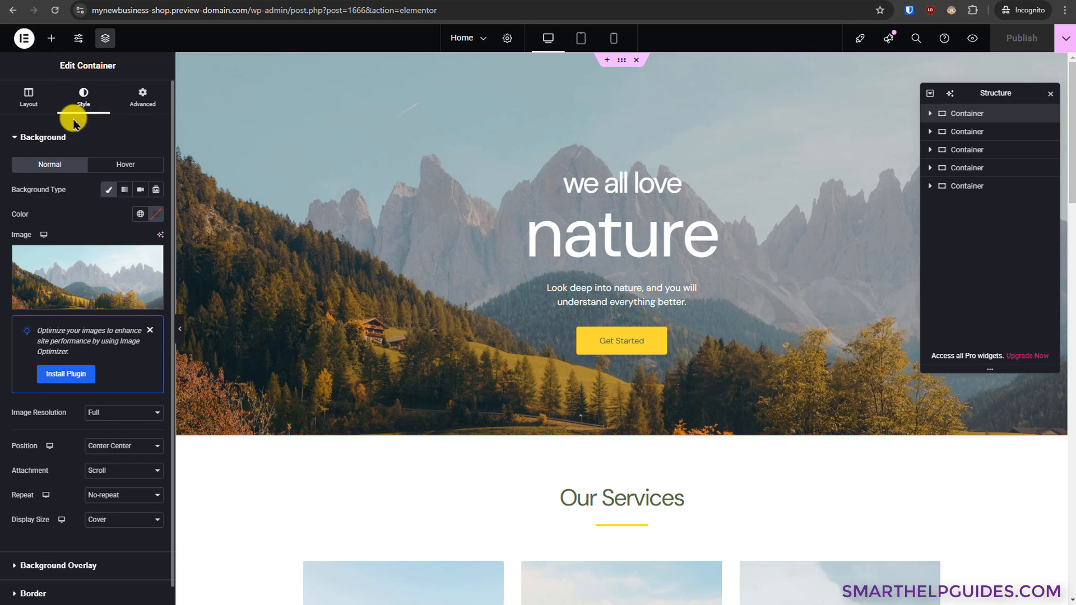
pyautogui.moveTo(112, 270)
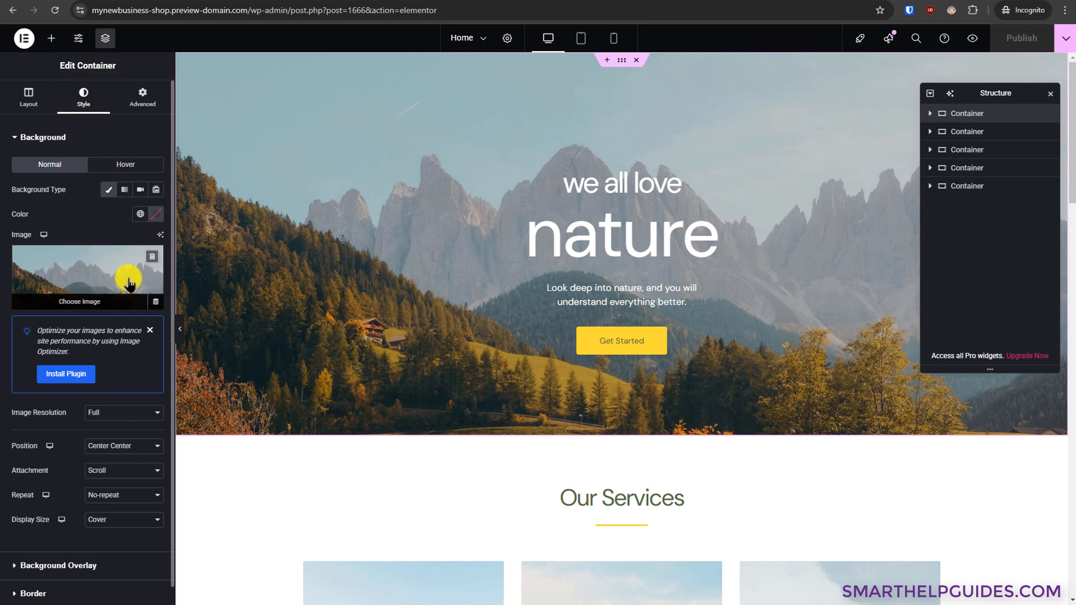
pyautogui.click(80, 276)
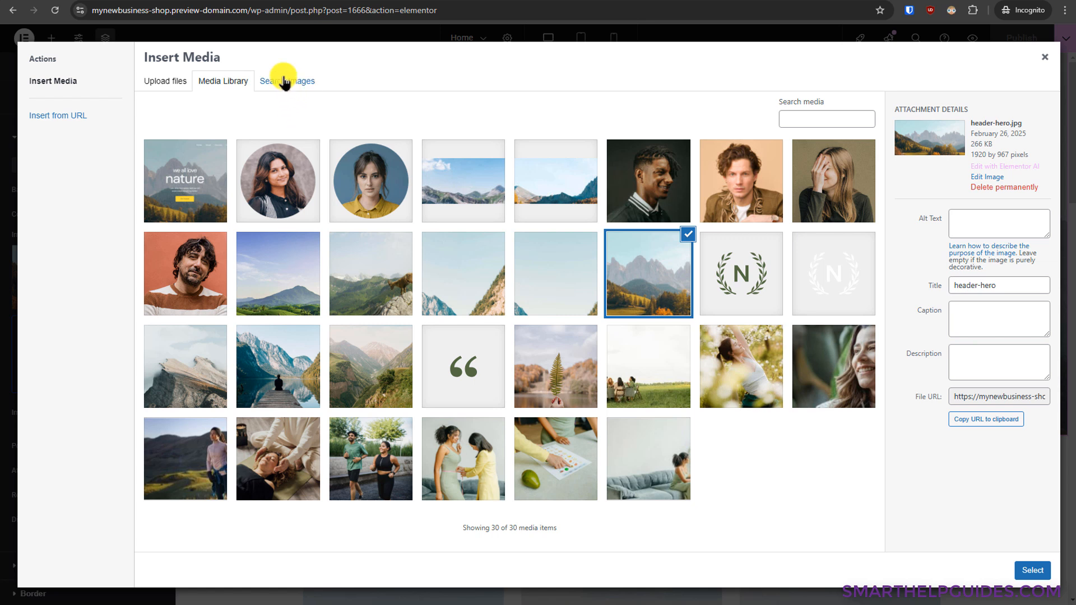
pyautogui.click(278, 276)
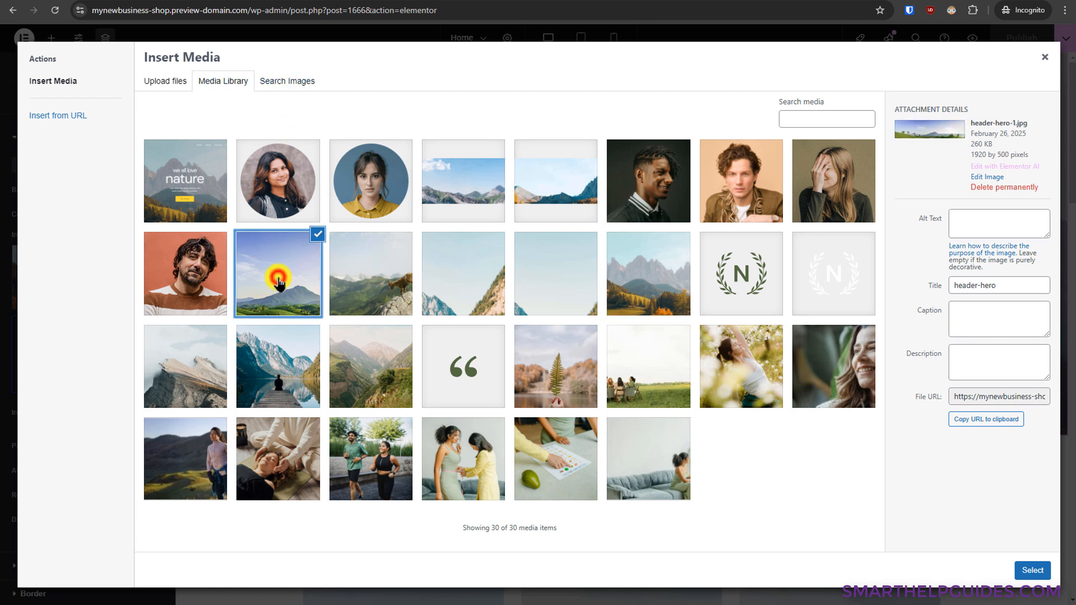
pyautogui.click(1034, 572)
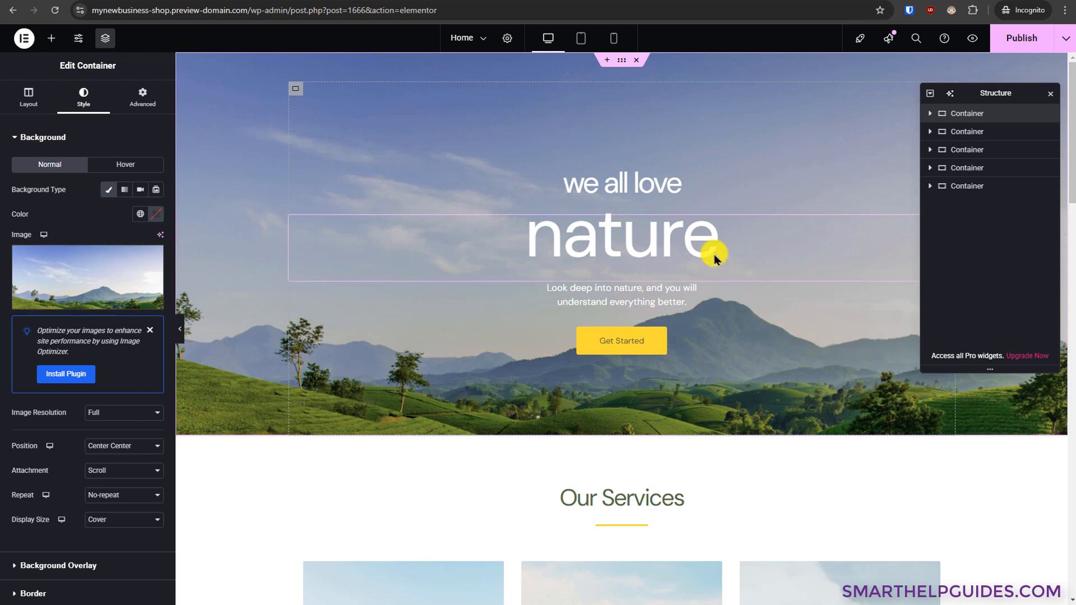
# Step: Change the upper hero heading's text to "we all love Everything about"
pyautogui.click(625, 180)
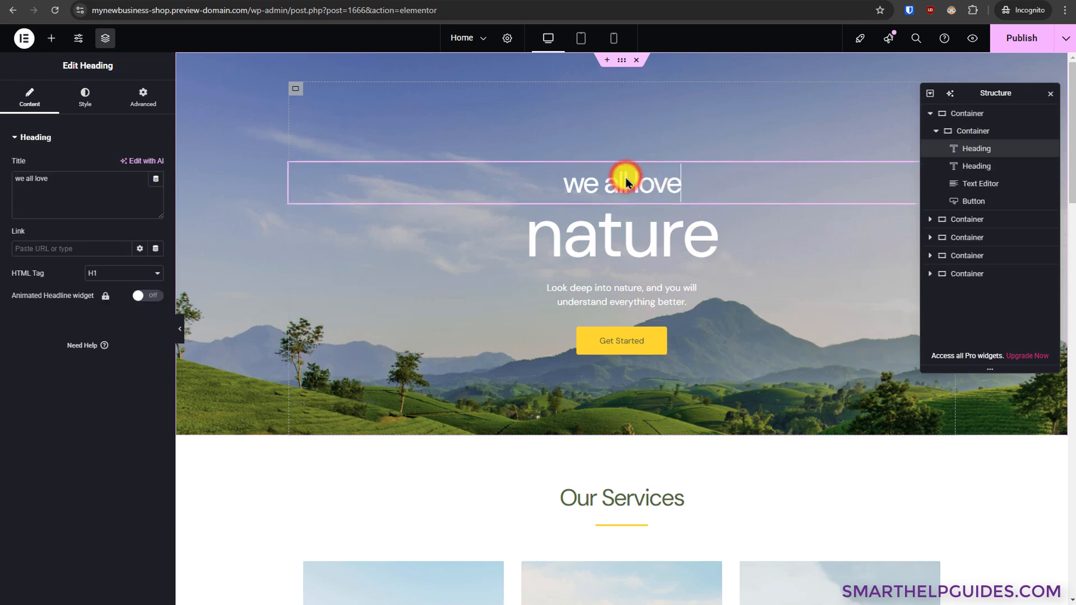
pyautogui.click(47, 181)
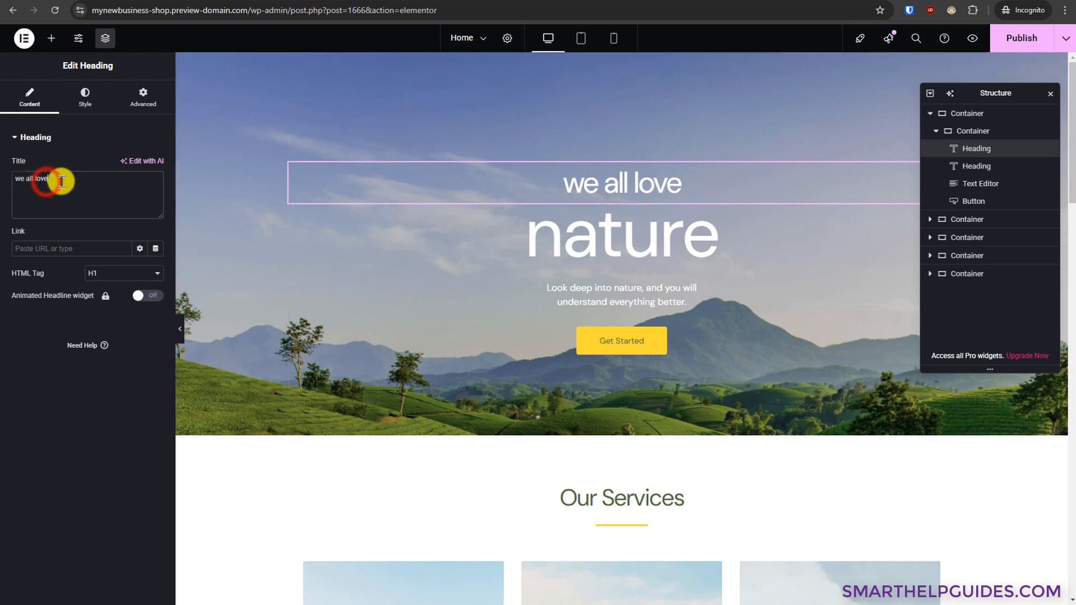
pyautogui.write('anything')
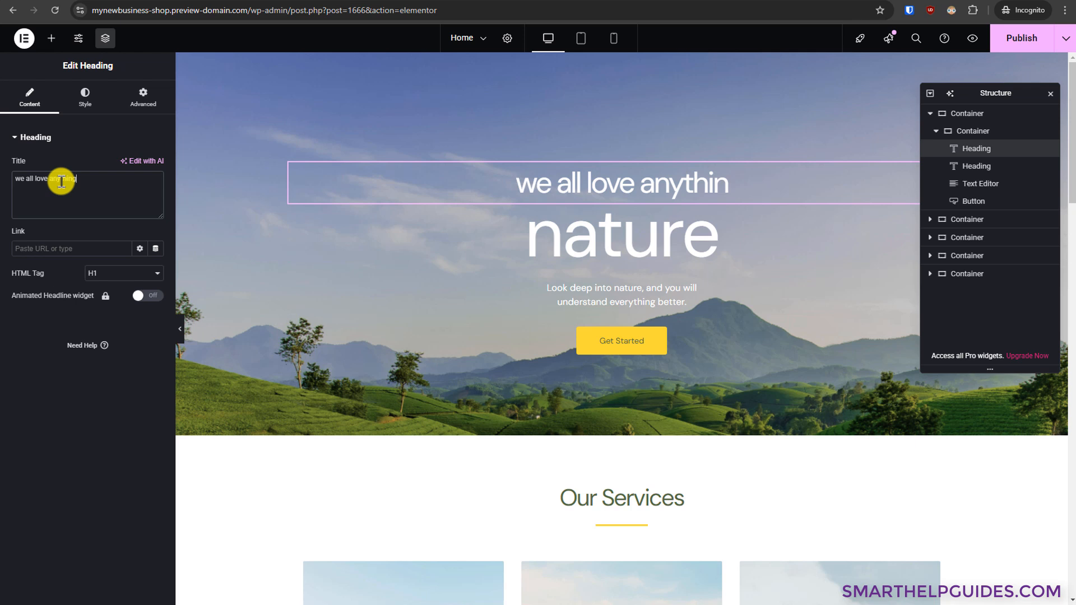
pyautogui.doubleClick(61, 181)
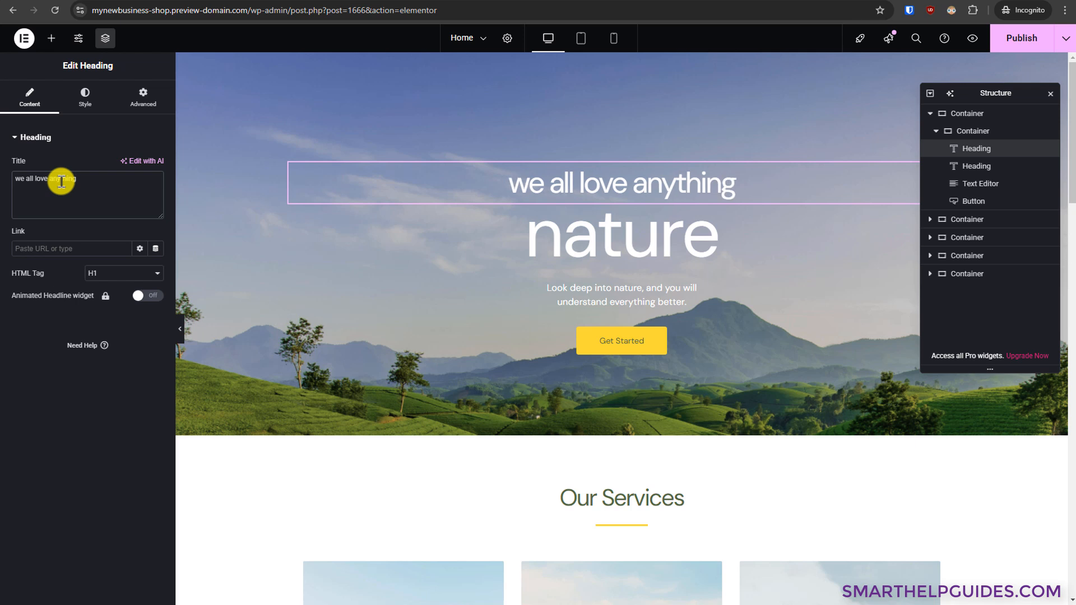
pyautogui.write('Everything about')
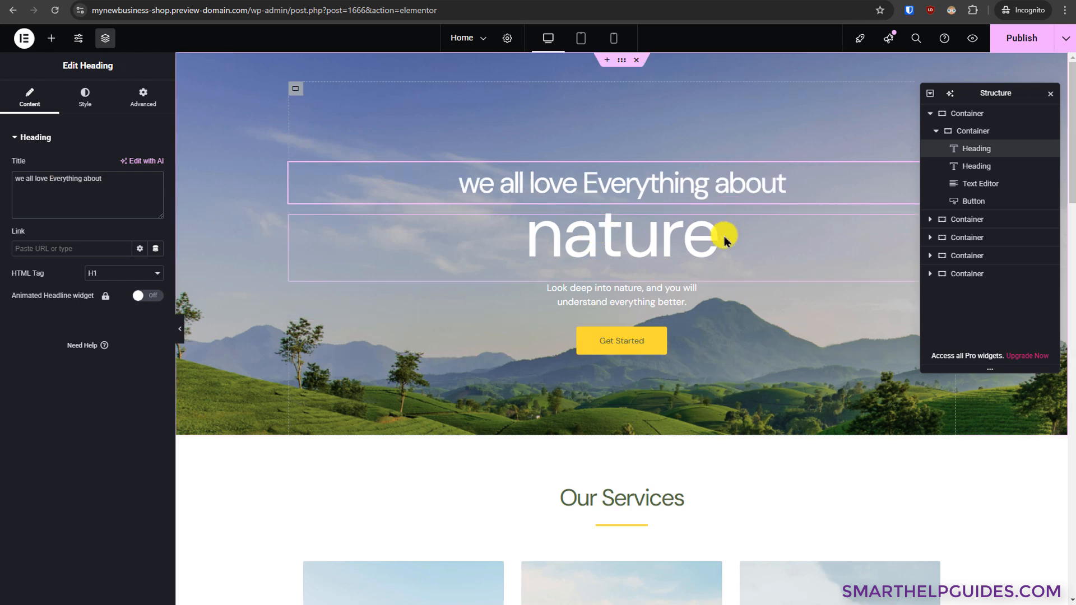
# Step: Replace the link of the hero's Get Started button with the Contact page
pyautogui.click(704, 342)
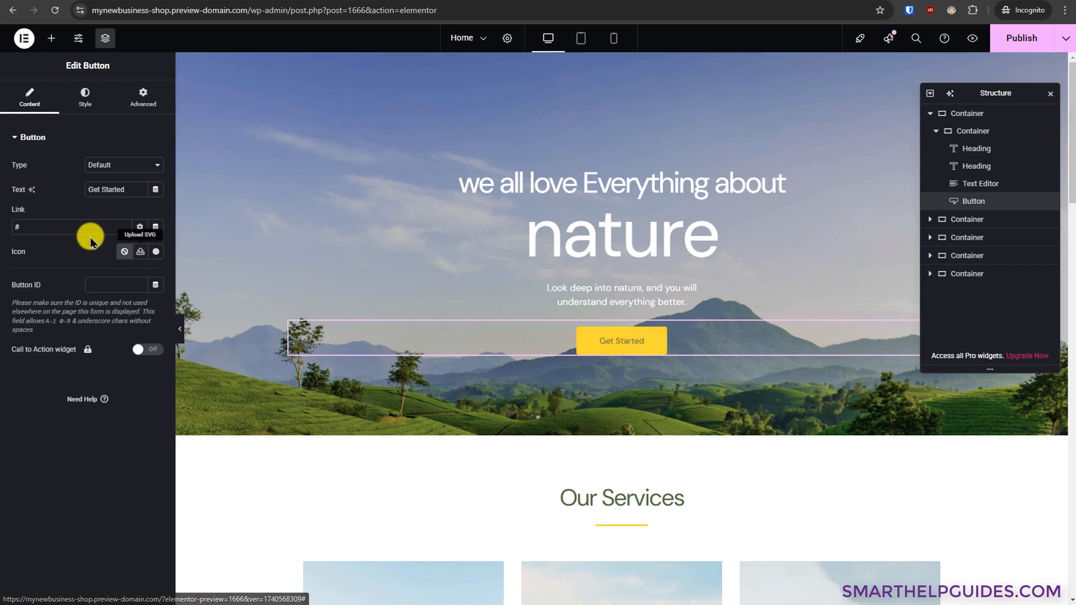
pyautogui.click(55, 225)
pyautogui.press('BackSpace')
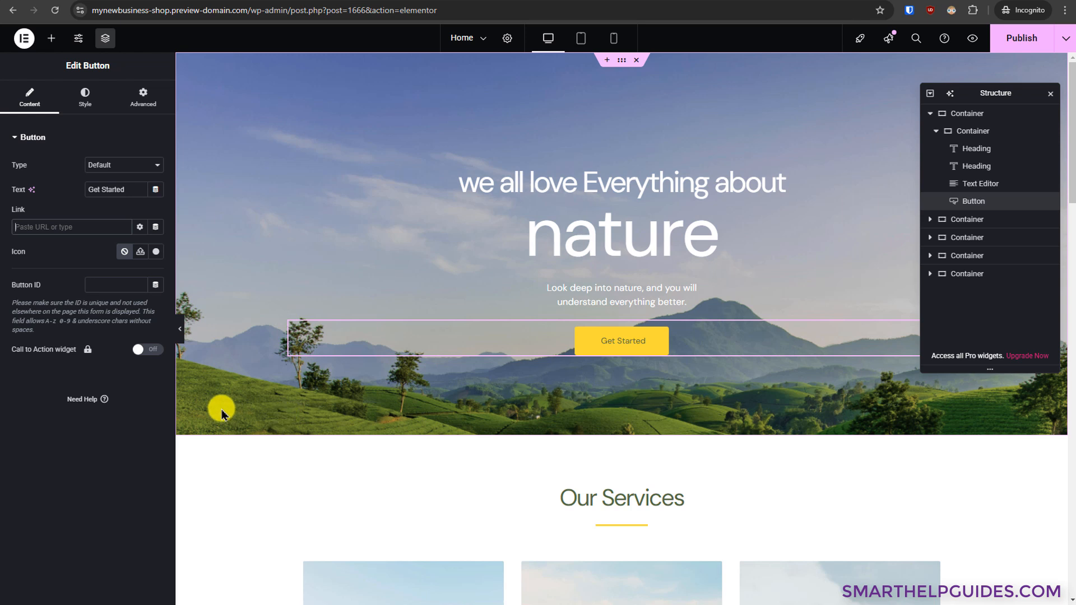
pyautogui.write('conta')
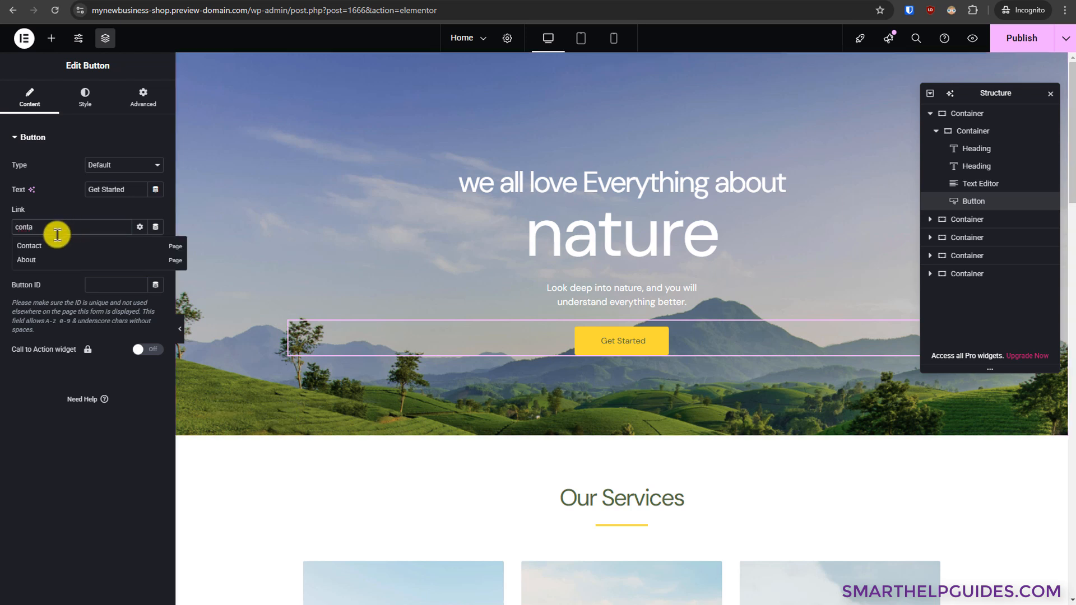
pyautogui.click(31, 247)
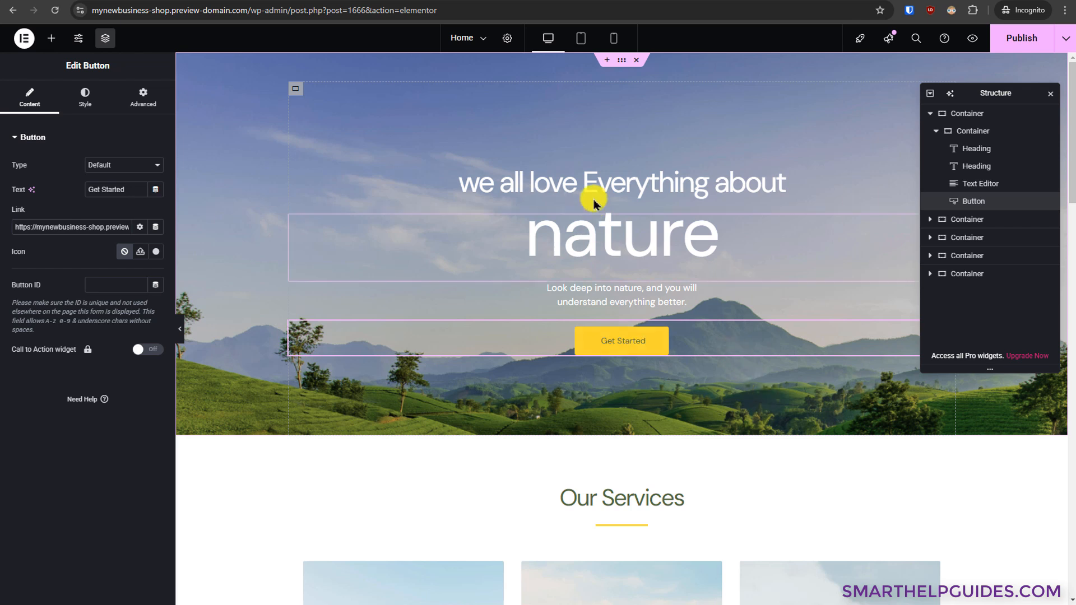
# Step: Preview the home page in tablet portrait and mobile layouts, and return to the desktop layout
pyautogui.click(581, 45)
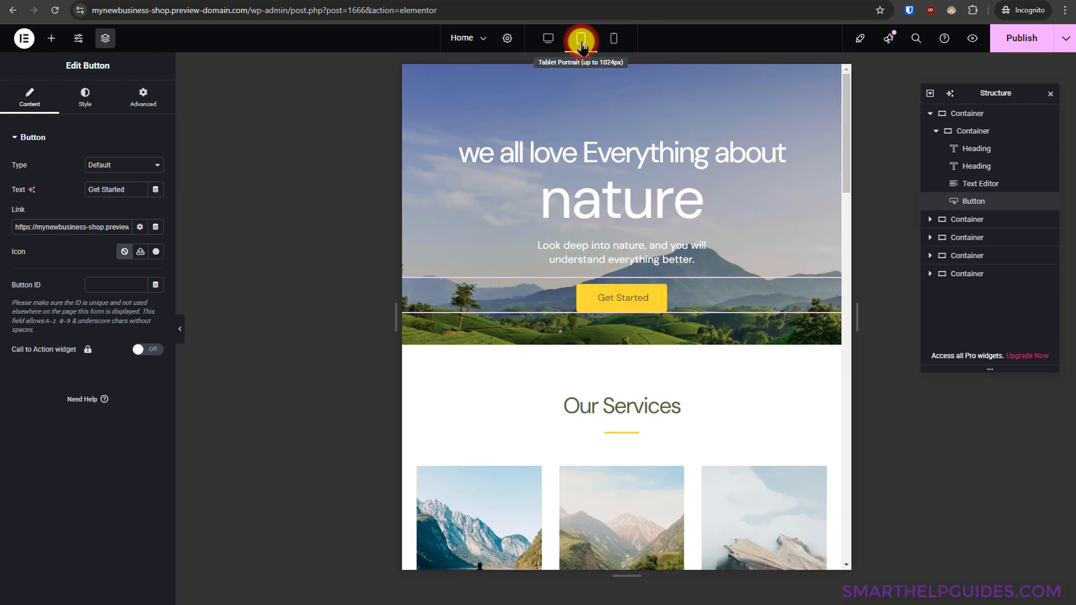
pyautogui.click(616, 39)
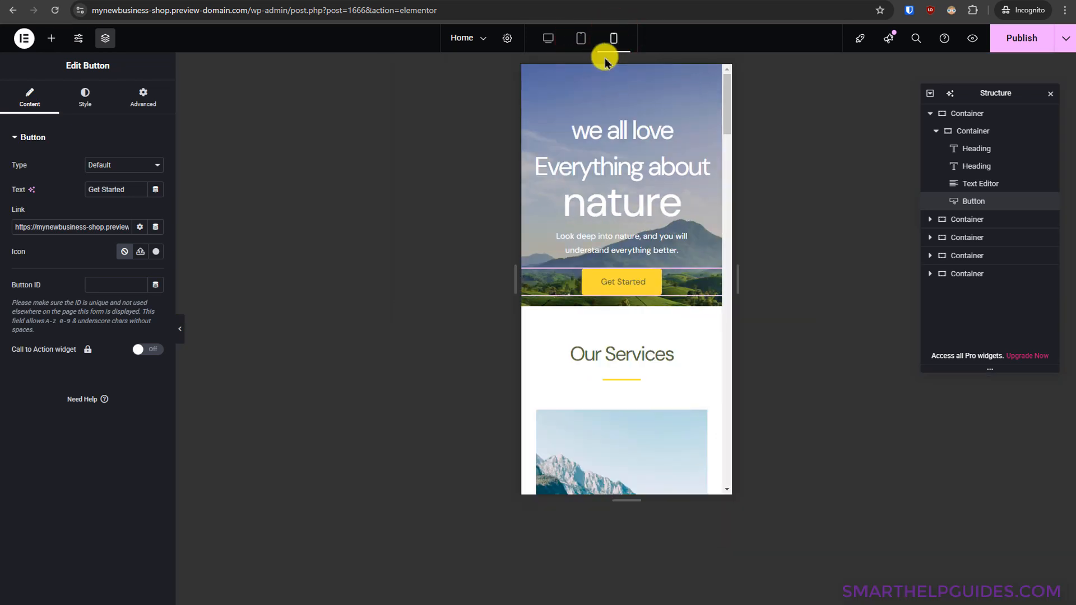
pyautogui.click(552, 41)
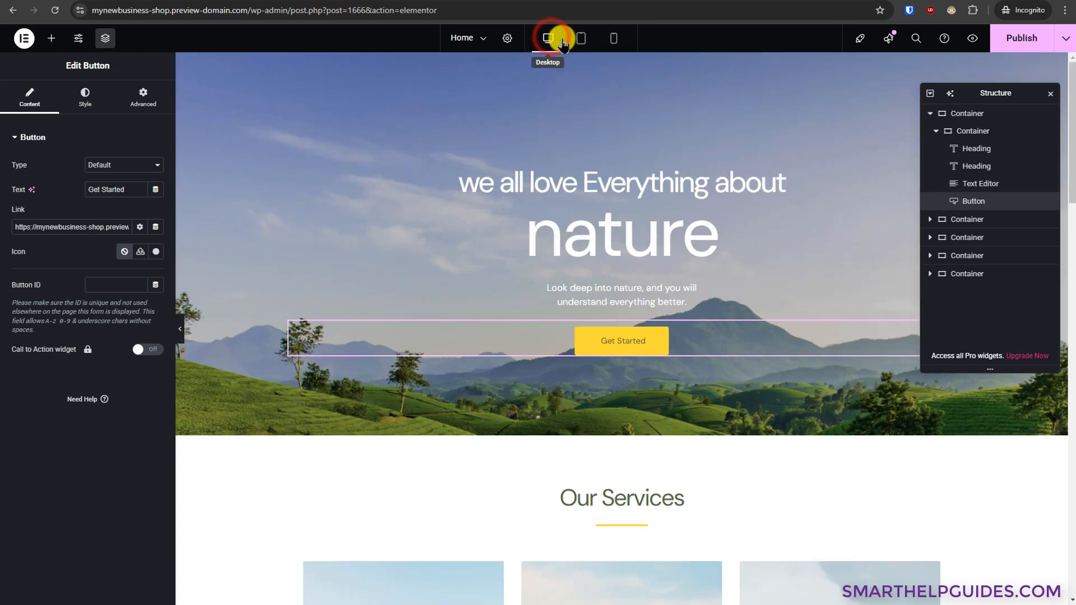
# Step: Preview the home page, test the hero's Get Started button link, and return to the Elementor editor
pyautogui.click(972, 39)
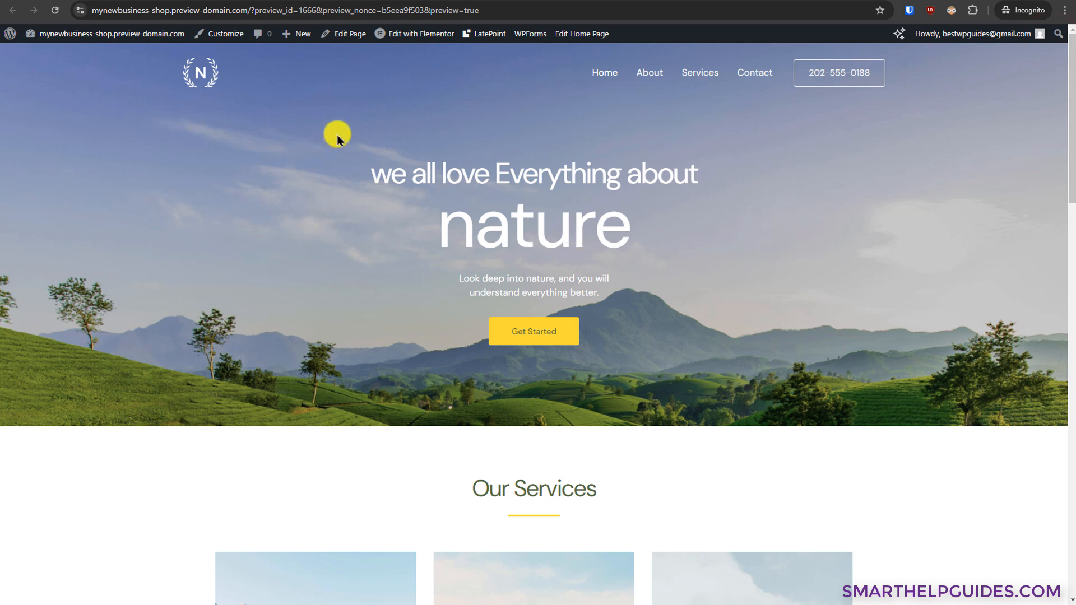
pyautogui.click(545, 335)
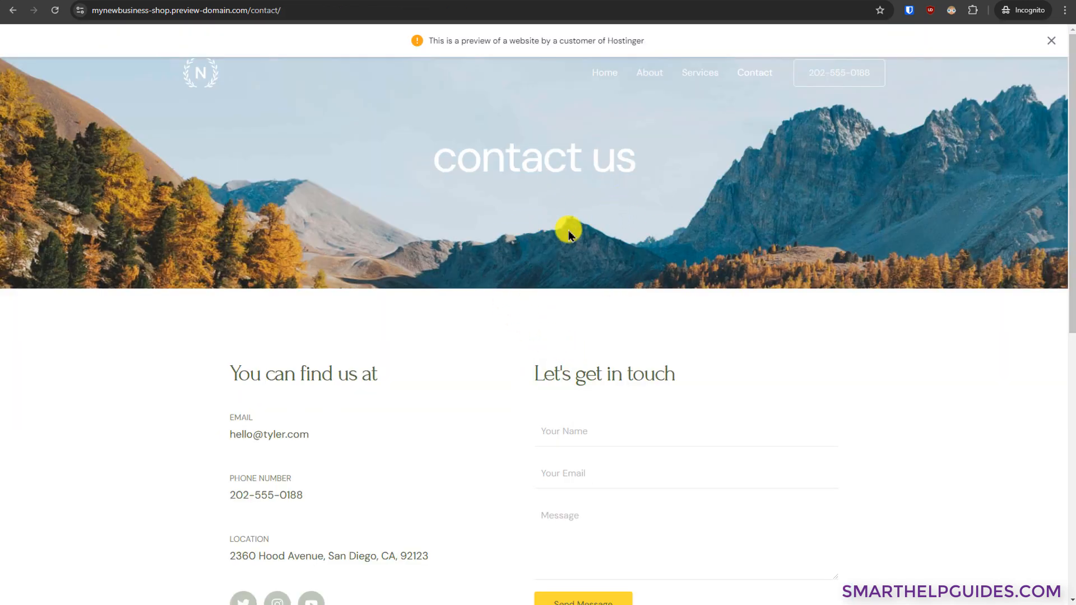
pyautogui.click(748, 1)
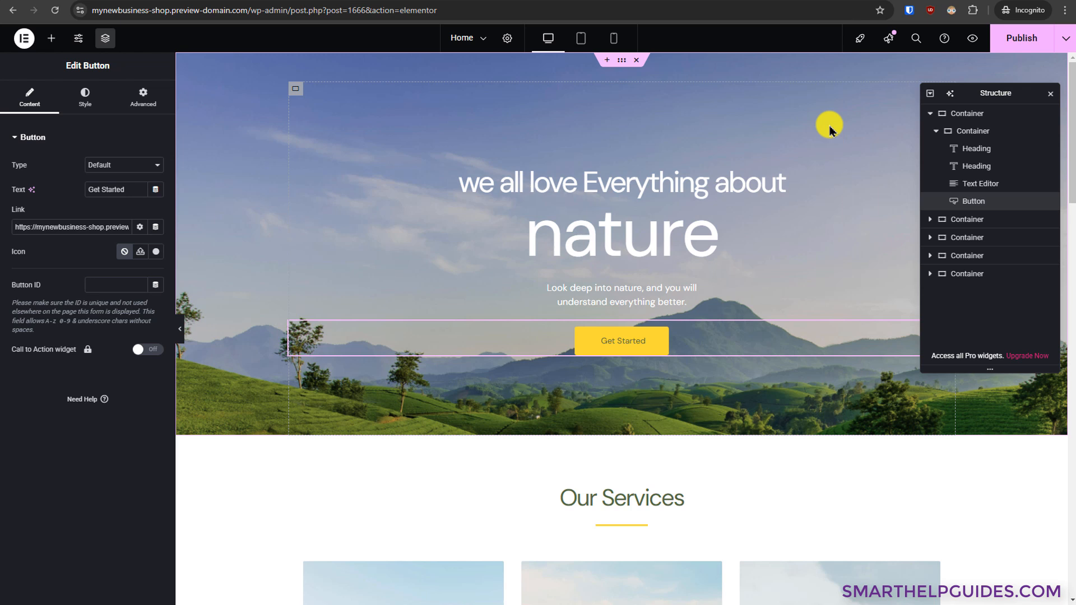
# Step: Publish the home page changes and exit the Elementor editor to WordPress
pyautogui.click(1016, 38)
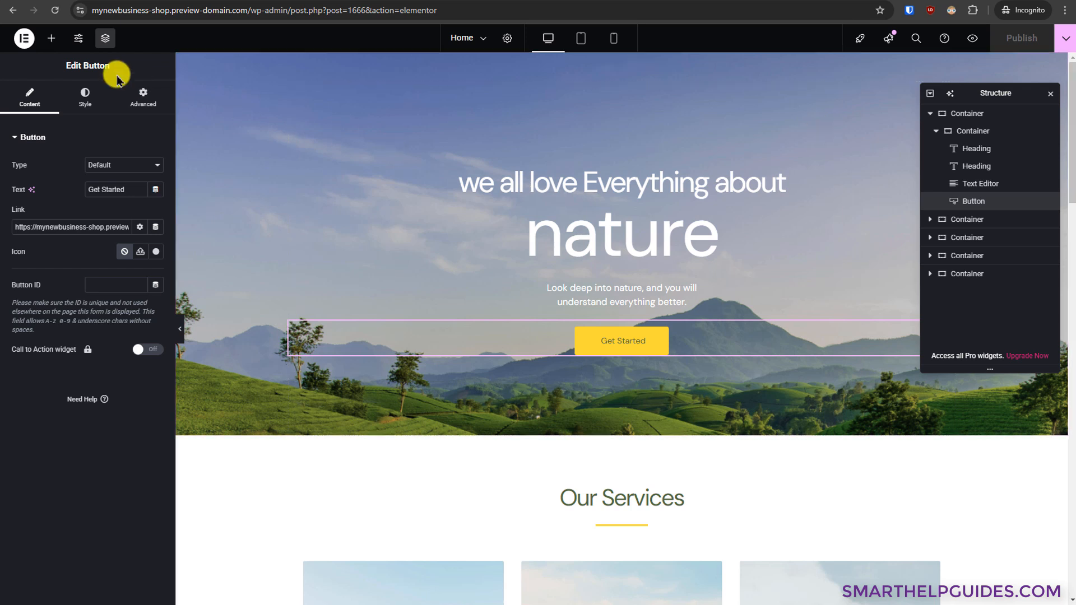
pyautogui.click(25, 39)
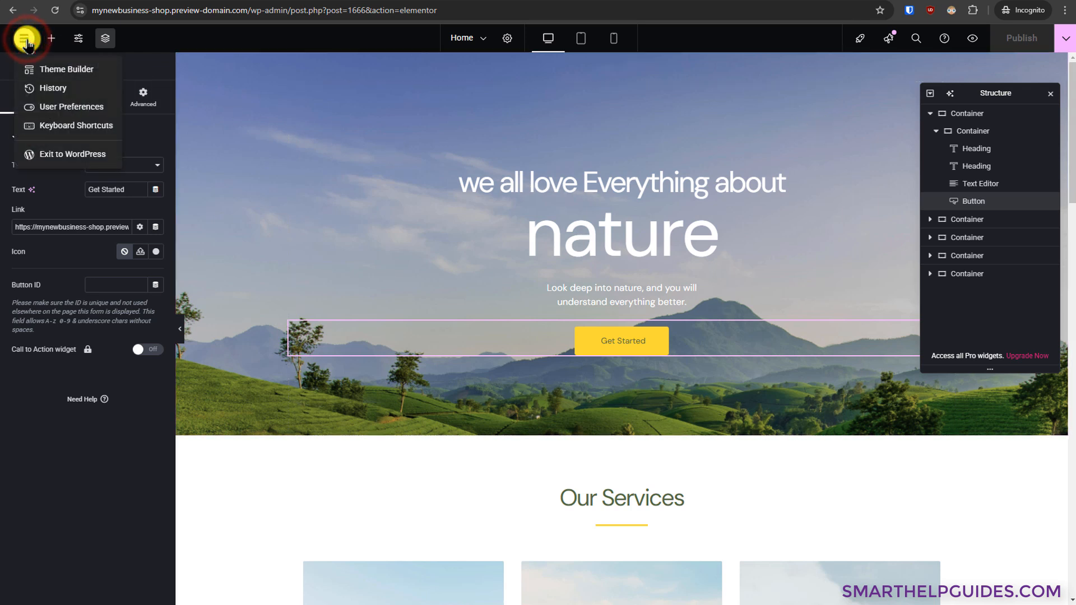
pyautogui.click(50, 158)
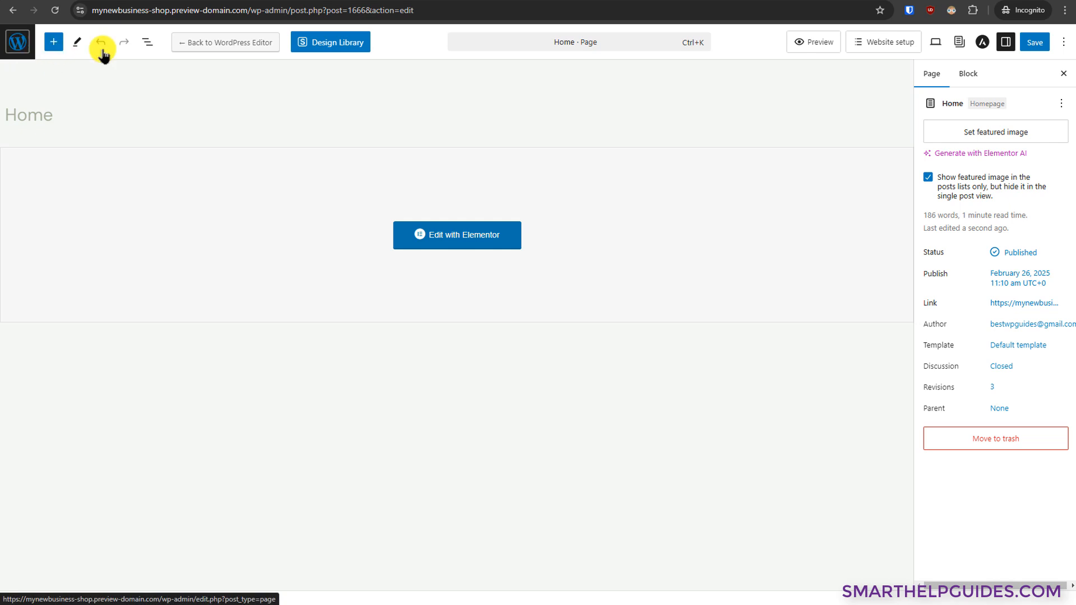
# Step: Open the site's front page at mynewbusiness-shop.preview-domain.com and dismiss the Hostinger preview notice
pyautogui.moveTo(252, 11); pyautogui.dragTo(460, 9)
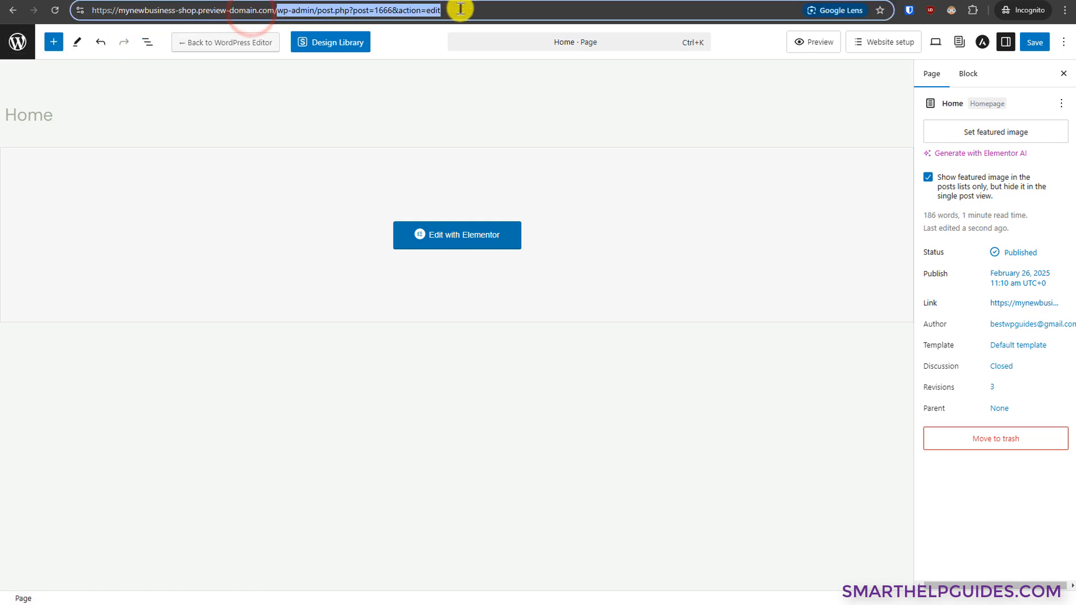
pyautogui.press('BackSpace')
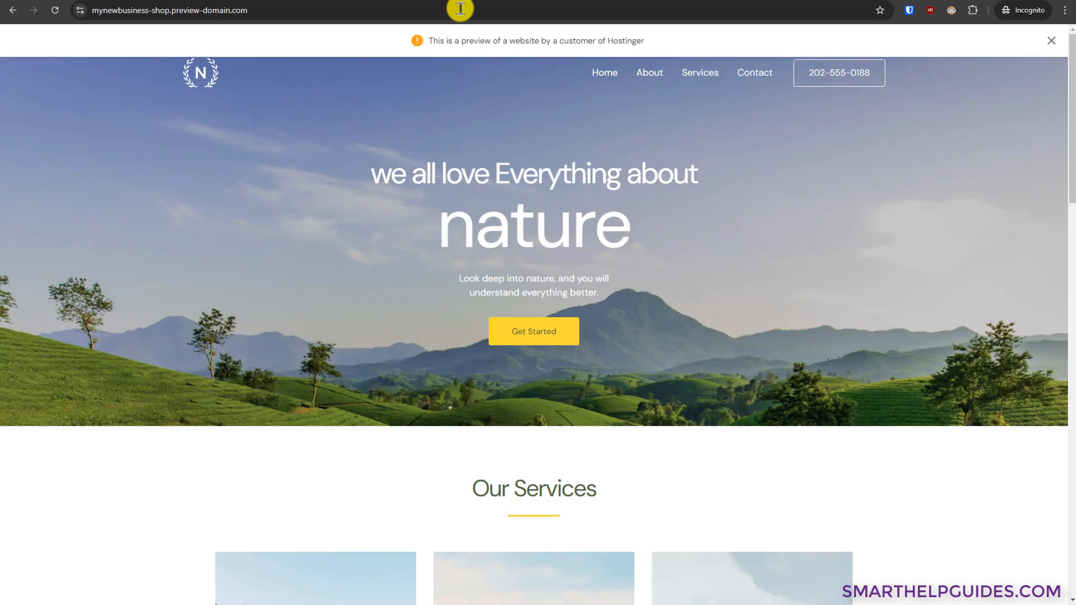
pyautogui.click(1047, 44)
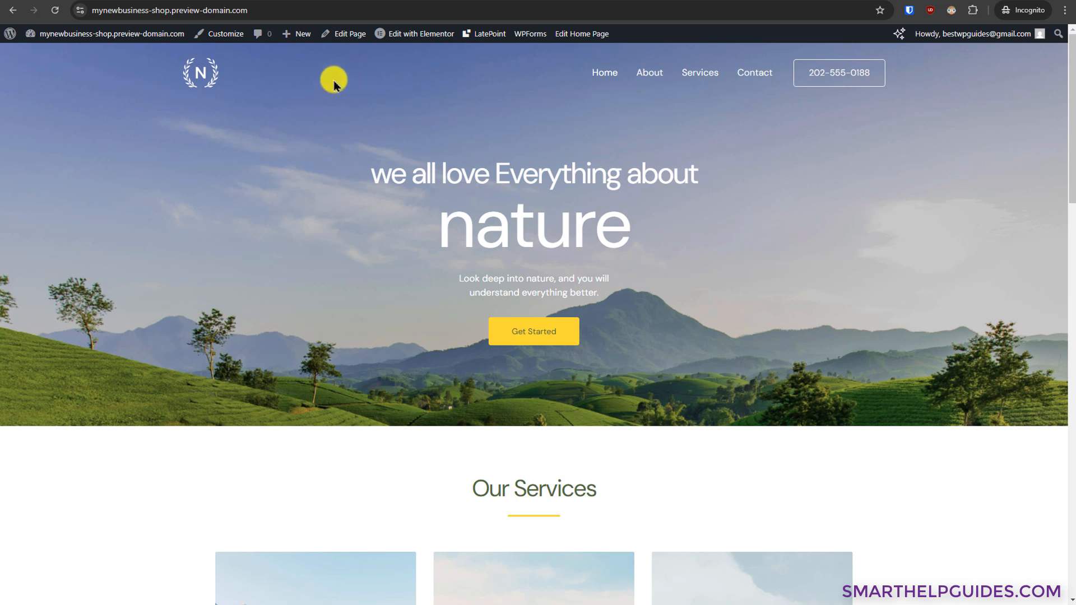
# Step: Look at the options for adding new content on the front page and in the WordPress dashboard, and return to the front page
pyautogui.moveTo(294, 39)
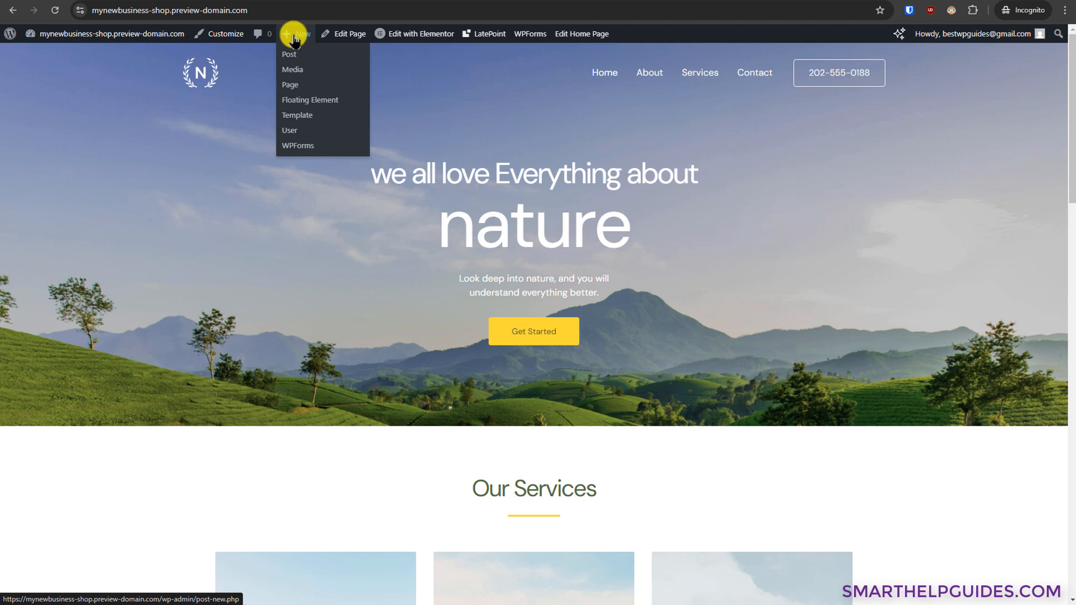
pyautogui.moveTo(115, 34)
pyautogui.rightClick(39, 47)
pyautogui.click(56, 53)
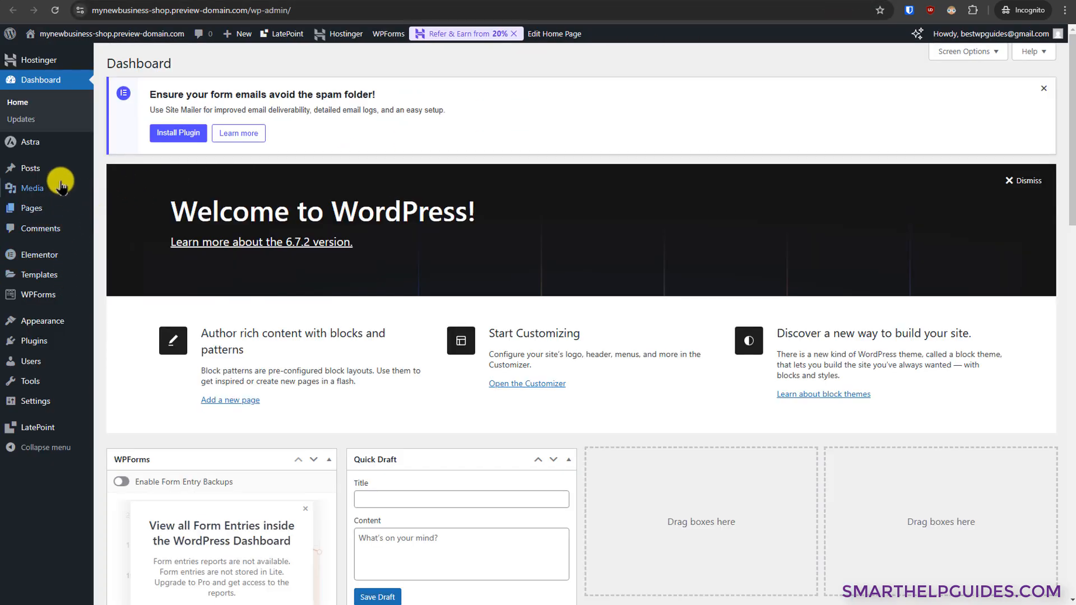
pyautogui.moveTo(48, 207)
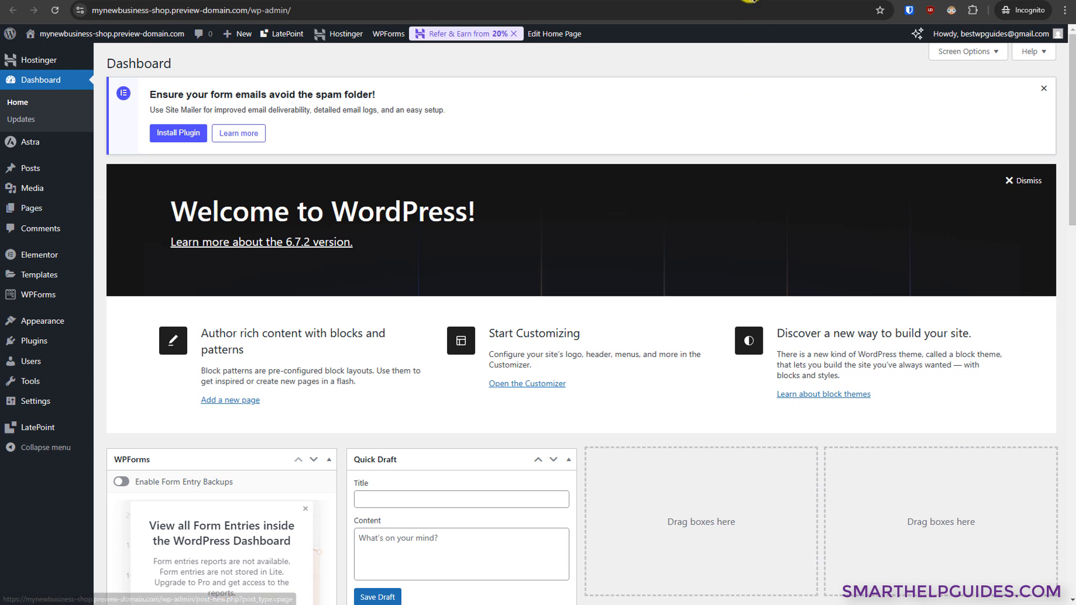
pyautogui.click(740, 0)
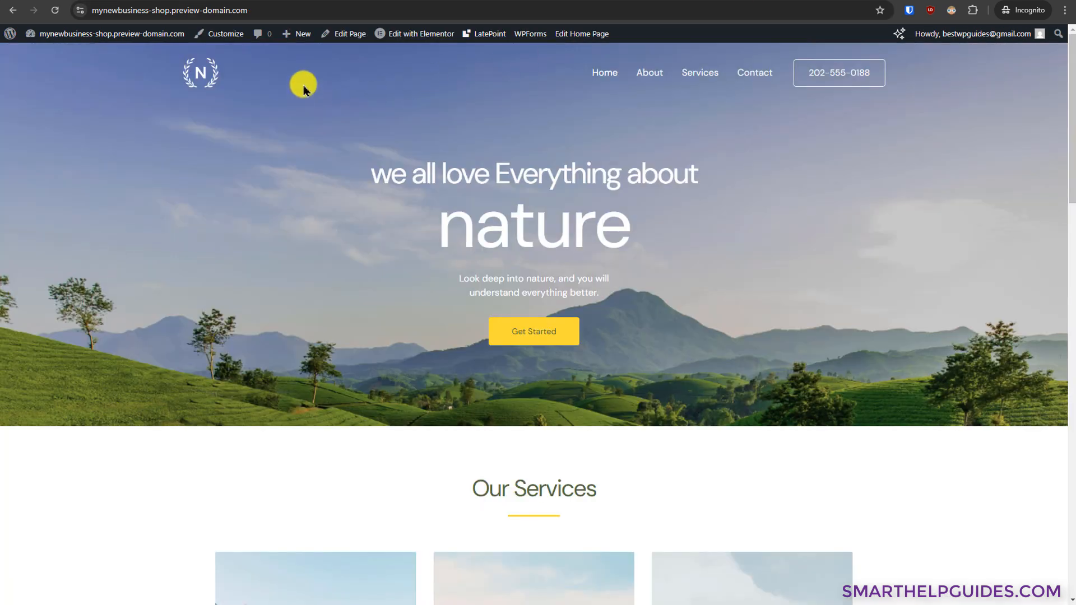
# Step: Create a new page titled "Our Story" and open it in the Elementor editor
pyautogui.moveTo(295, 34)
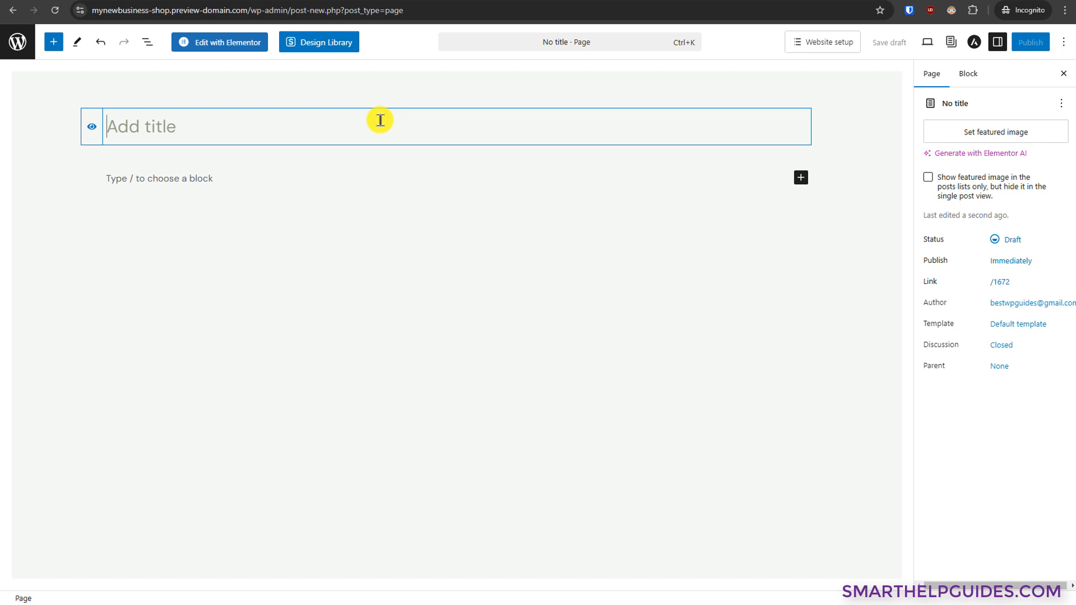
pyautogui.write('Our')
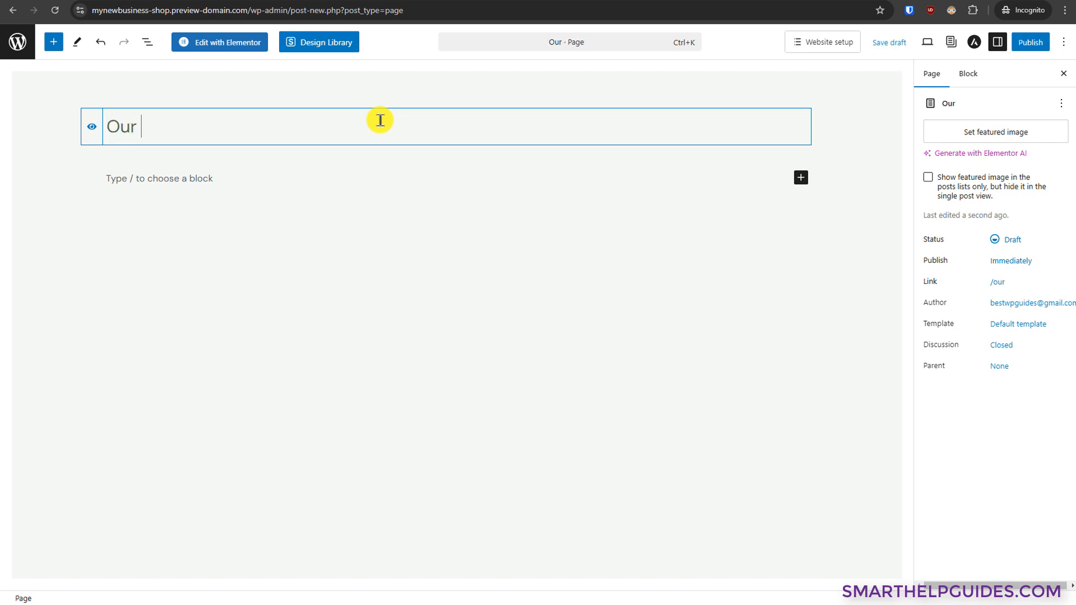
pyautogui.write(' Story')
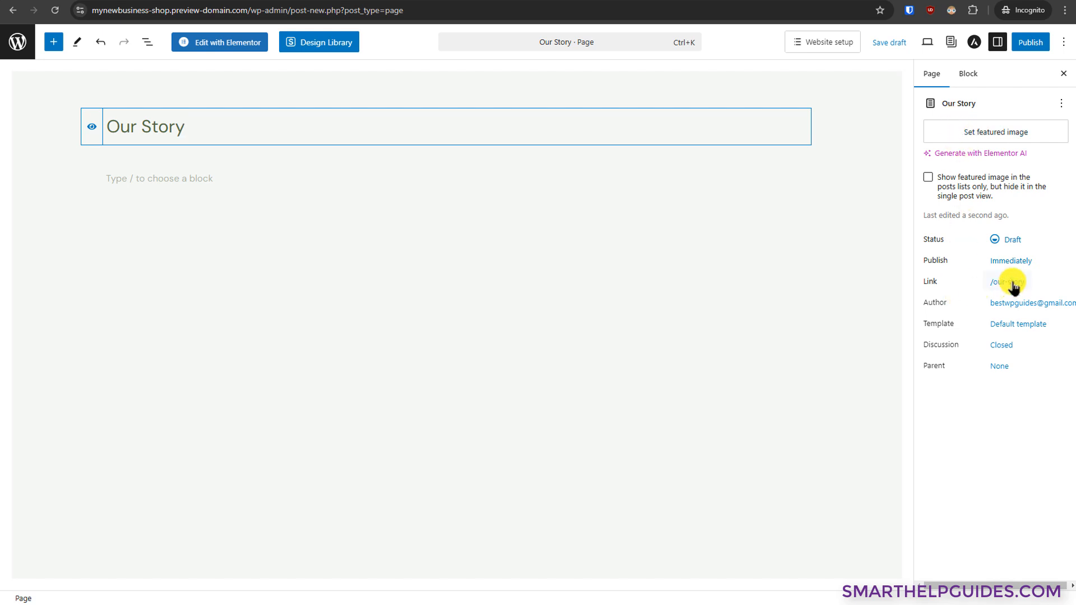
pyautogui.click(990, 285)
pyautogui.click(820, 345)
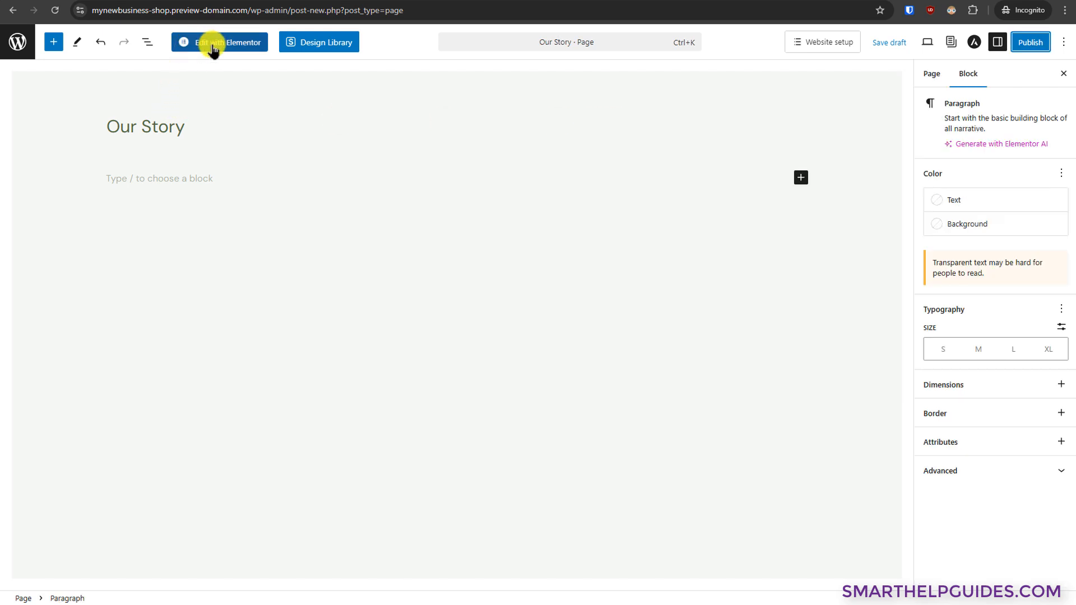
pyautogui.click(213, 49)
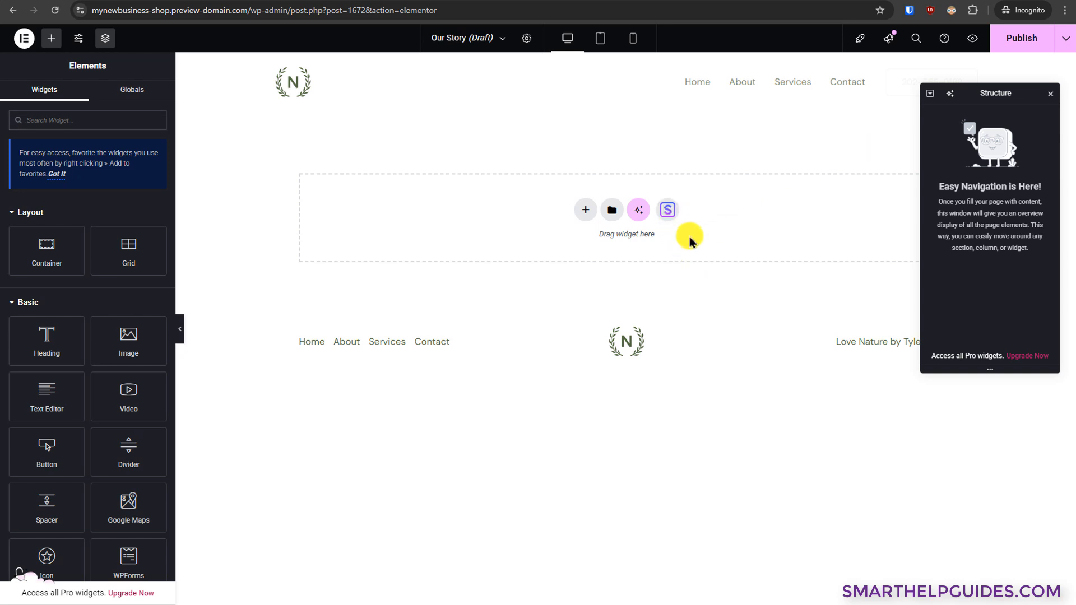
# Step: Open the starter templates library and search its page templates for "pricing", "service" and "story"
pyautogui.click(670, 212)
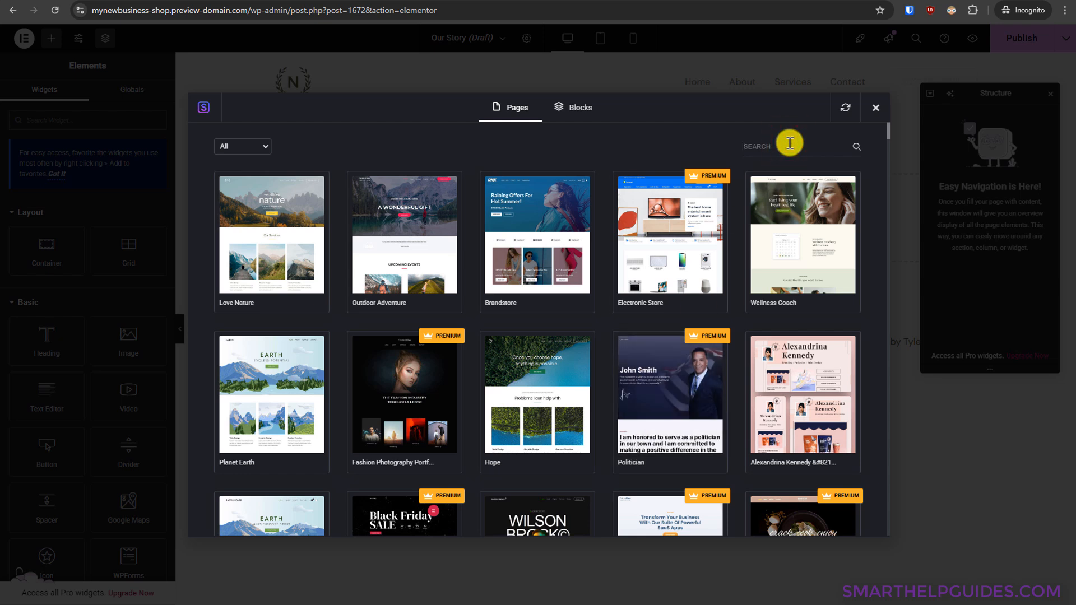
pyautogui.write('pricing')
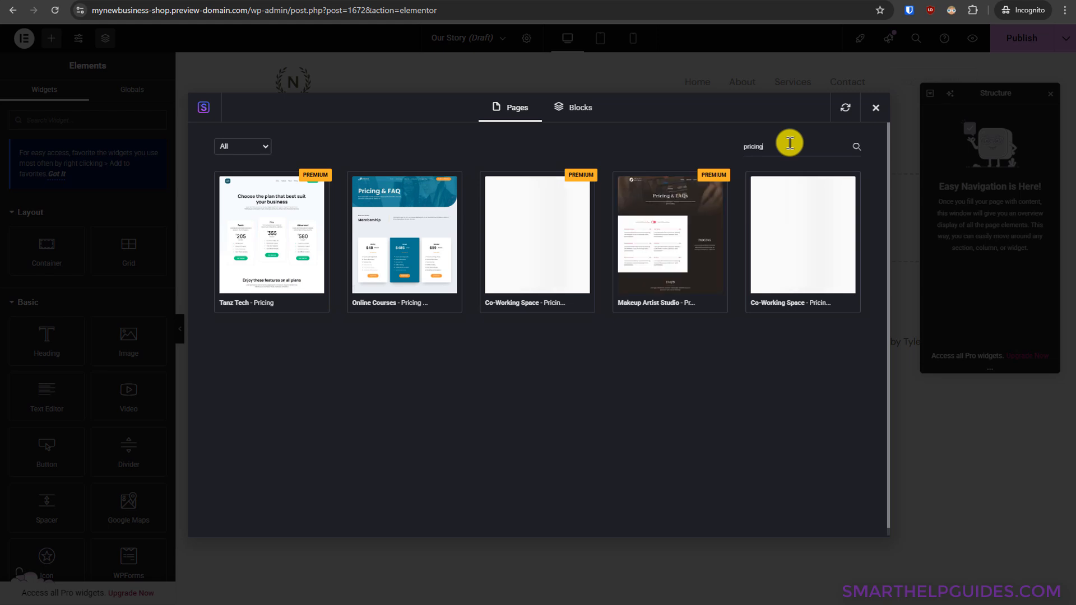
pyautogui.hotkey('ctrl', 'a')
pyautogui.write('se')
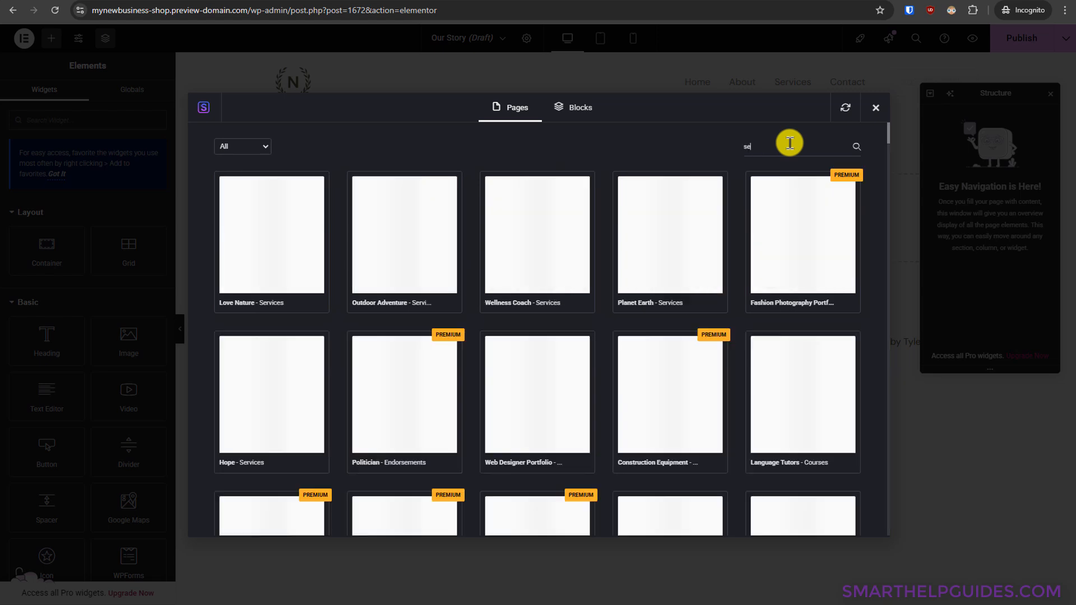
pyautogui.write('rvice')
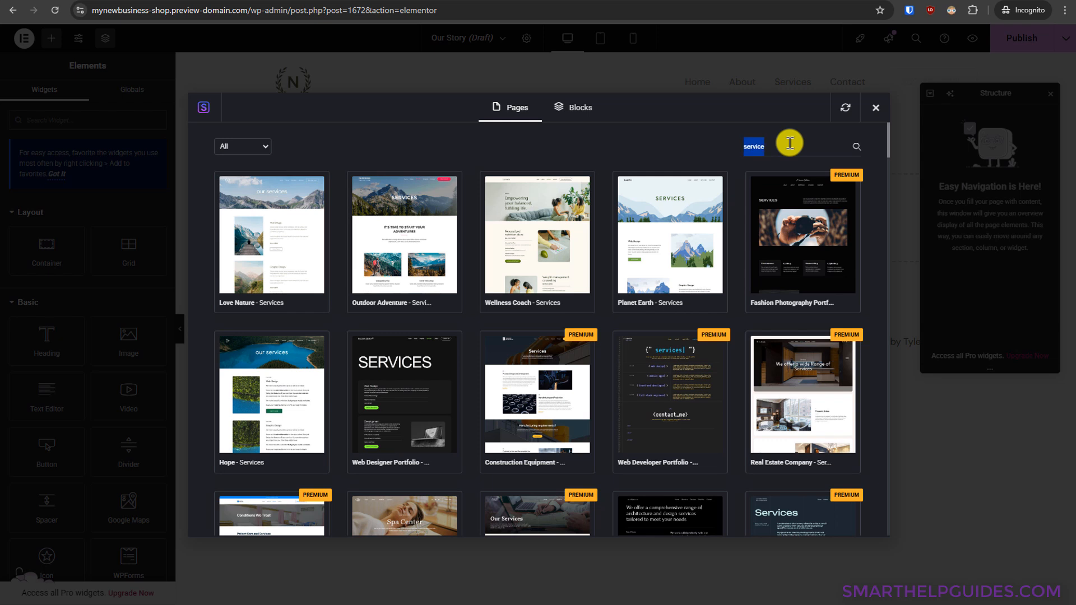
pyautogui.write('story')
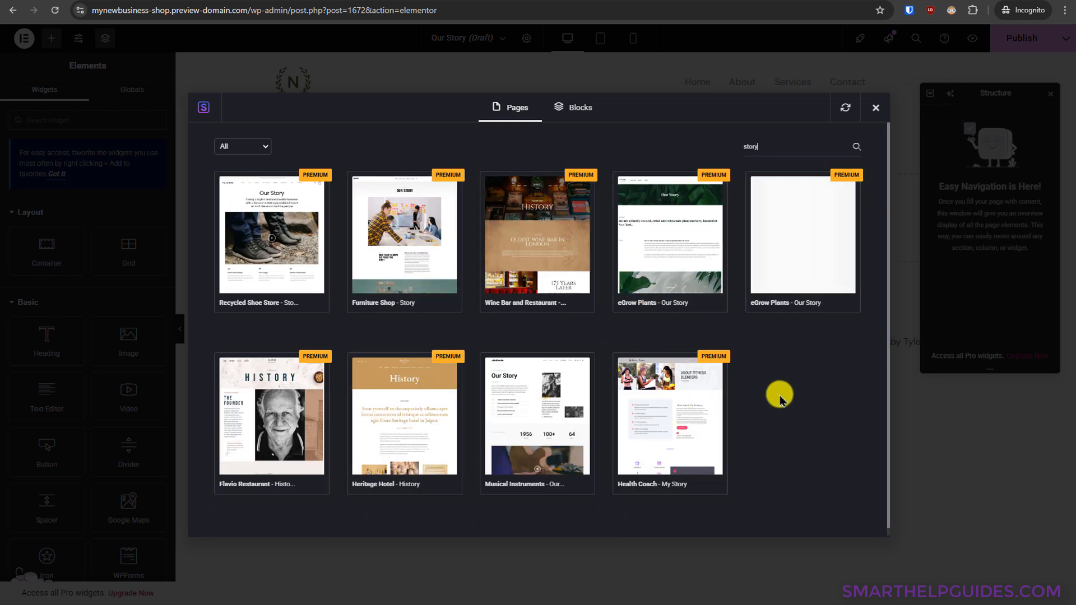
# Step: Preview the Musical Instruments "Our Story" page template and import it into the page
pyautogui.click(531, 400)
pyautogui.scroll(-3, 426, 275)
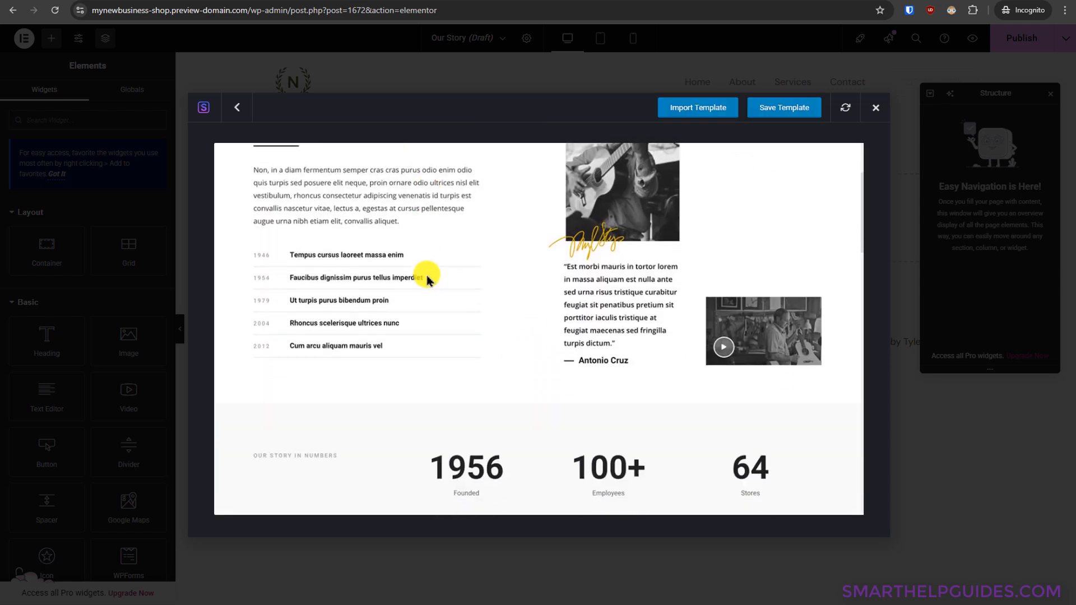
pyautogui.scroll(-8, 432, 280)
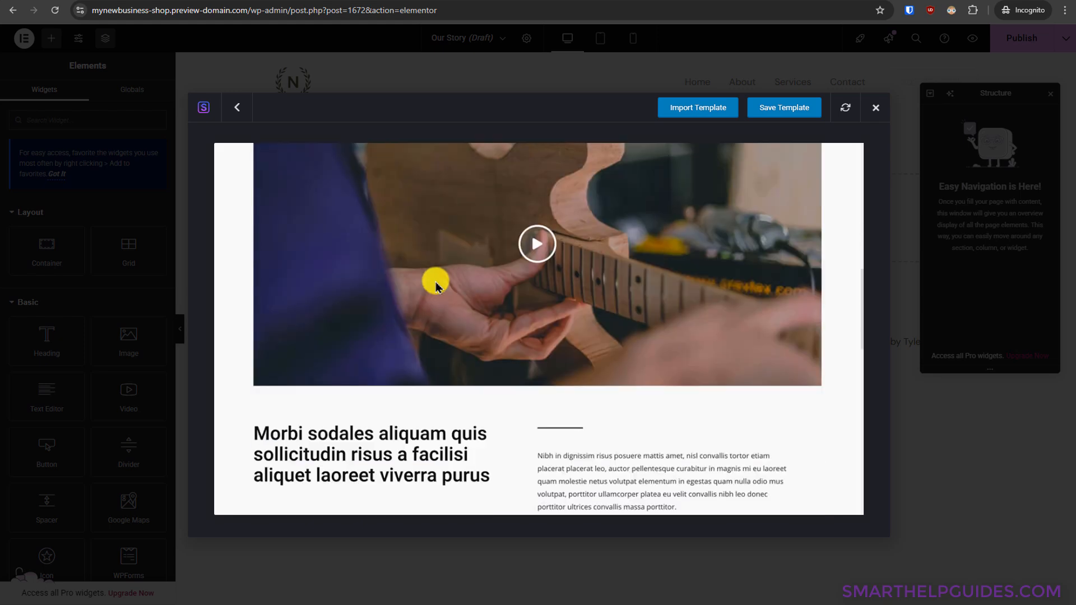
pyautogui.scroll(-10, 436, 286)
pyautogui.scroll(10, 436, 286)
pyautogui.scroll(8, 436, 286)
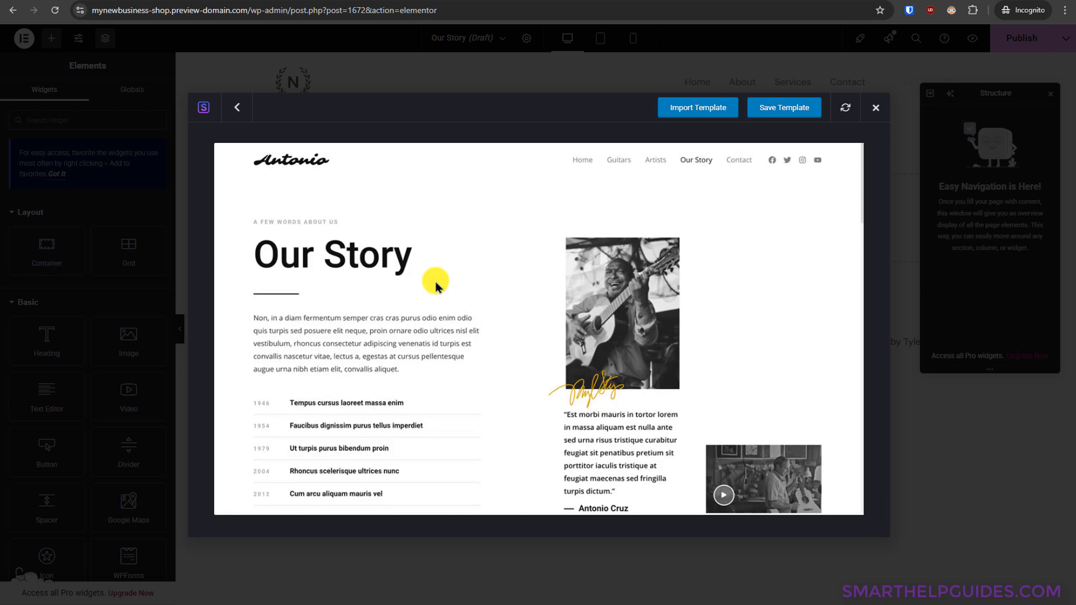
pyautogui.scroll(-8, 436, 285)
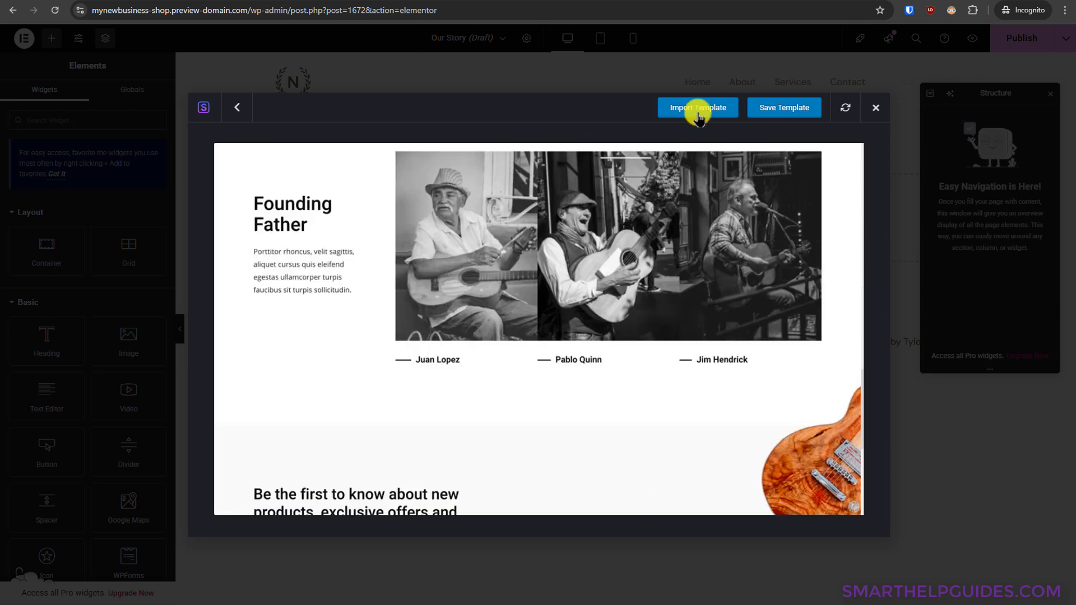
pyautogui.click(700, 107)
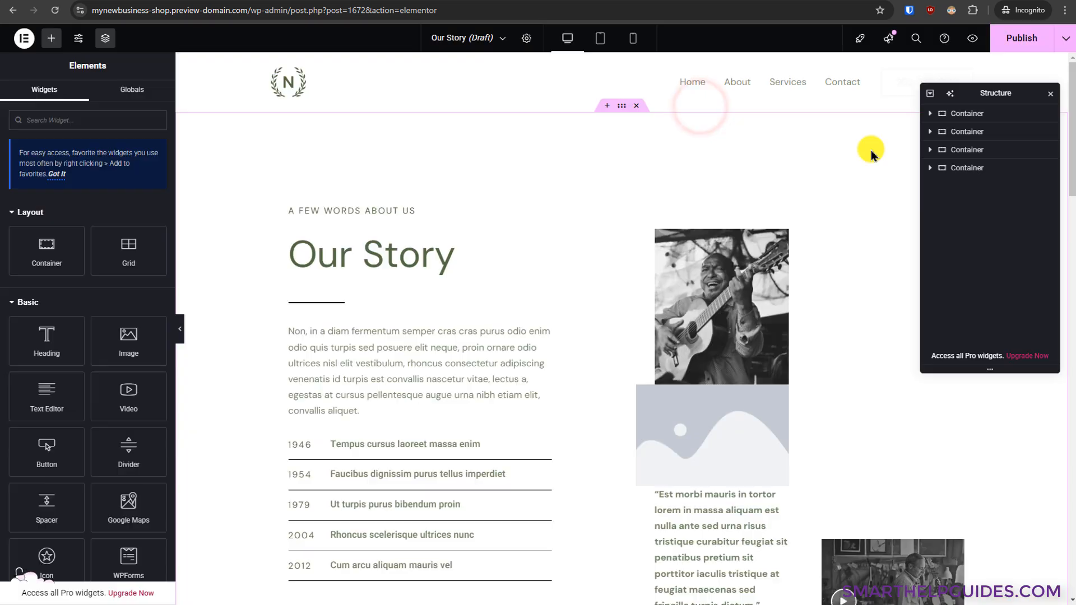
# Step: Review the imported content, publish the Our Story page, and view the live version
pyautogui.scroll(-8, 617, 265)
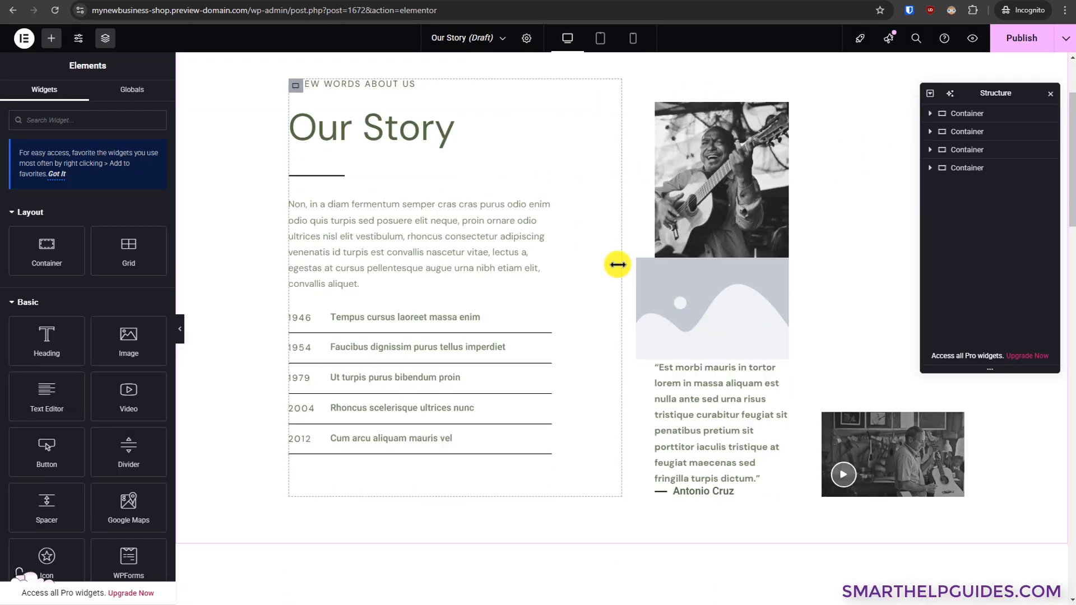
pyautogui.scroll(-10, 616, 267)
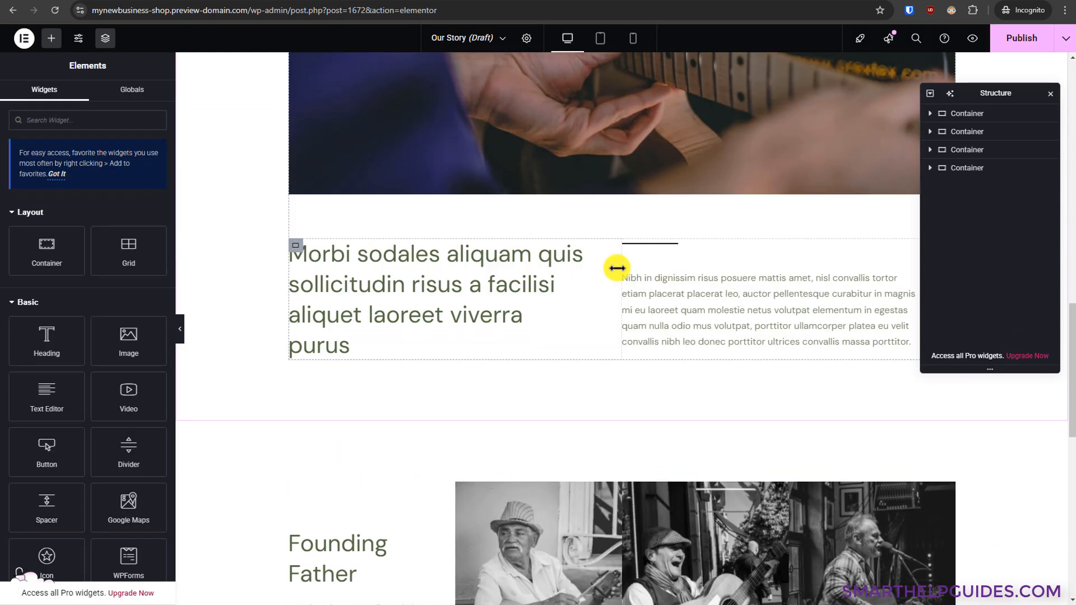
pyautogui.scroll(10, 617, 268)
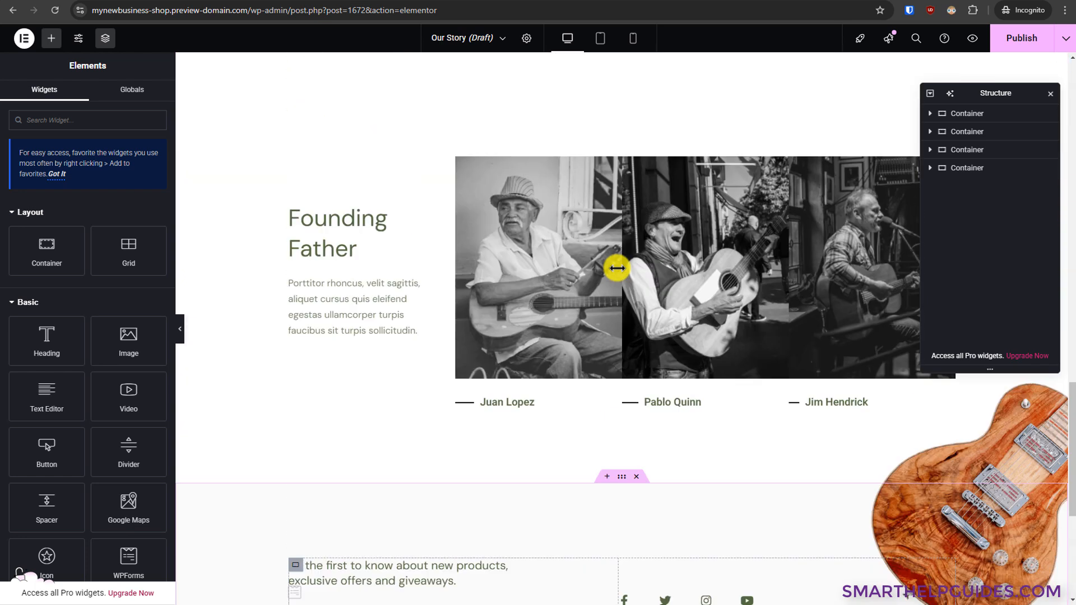
pyautogui.scroll(10, 617, 273)
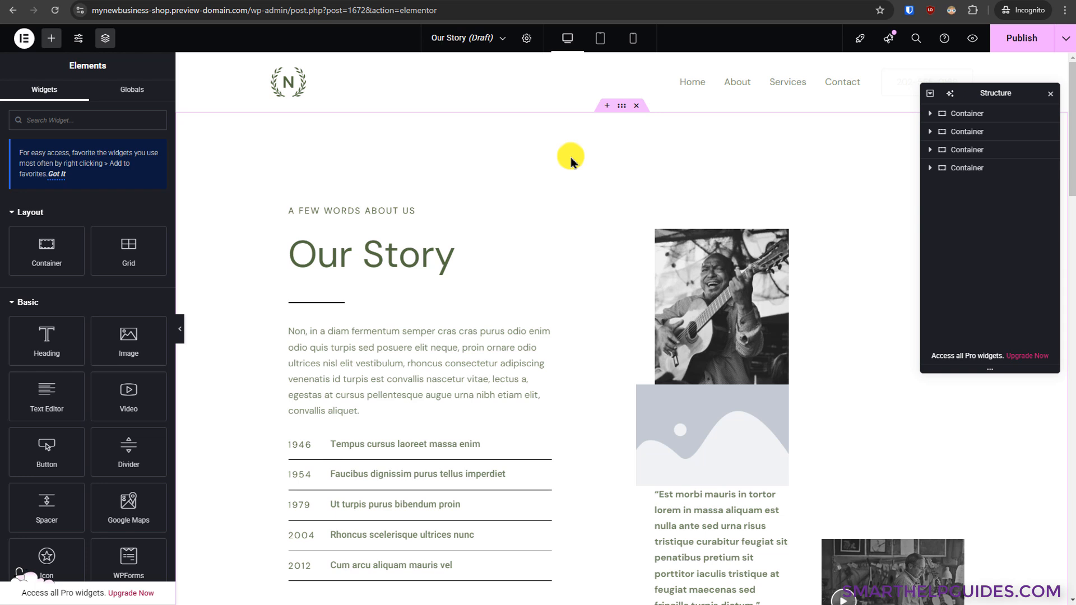
pyautogui.click(401, 253)
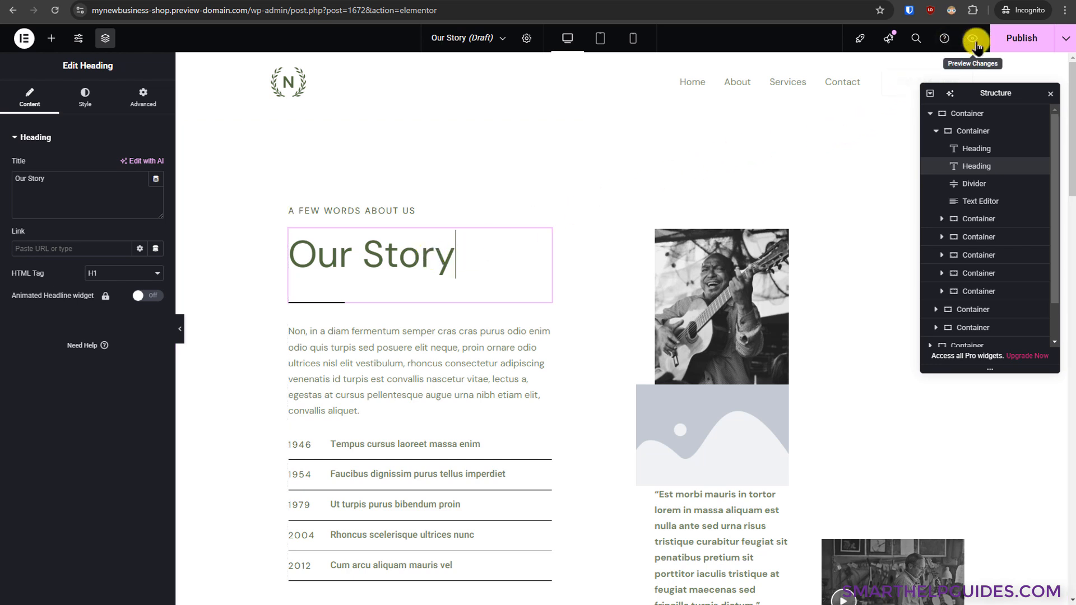
pyautogui.click(1012, 43)
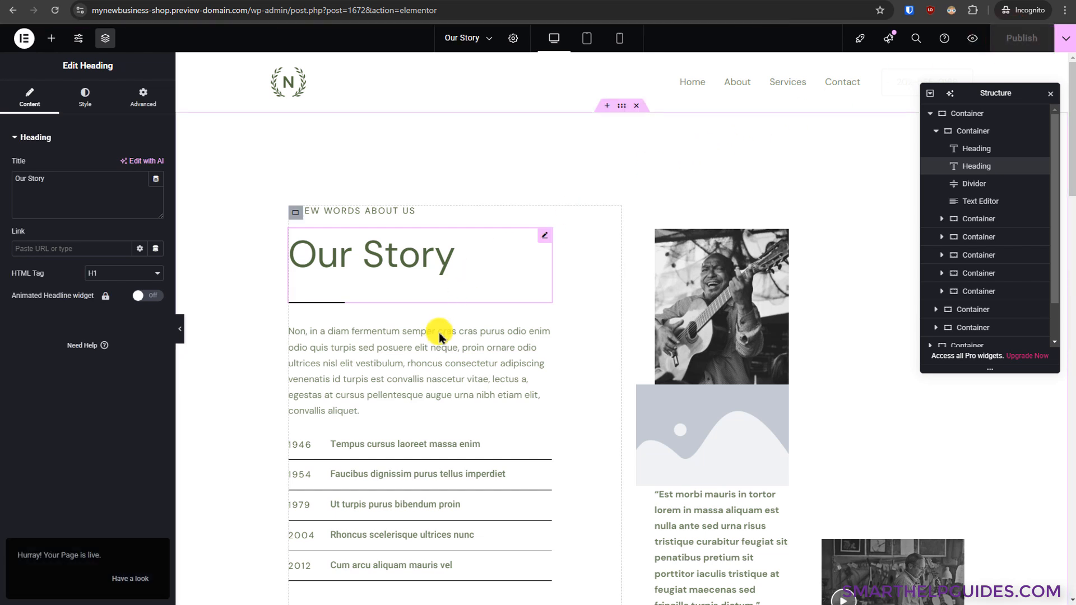
pyautogui.click(130, 579)
pyautogui.scroll(-12, 465, 294)
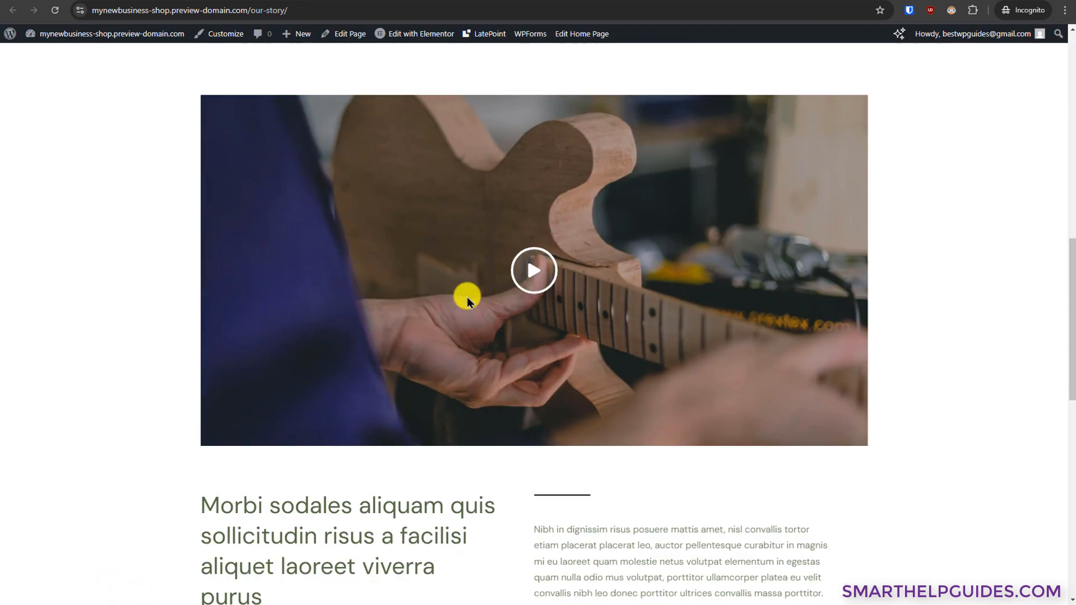
# Step: Open the Our Story page in Elementor and replace the placeholder image below the guitarist photo with musical-instrument-maker-story-video-img.jpg
pyautogui.scroll(-12, 467, 301)
pyautogui.scroll(15, 468, 303)
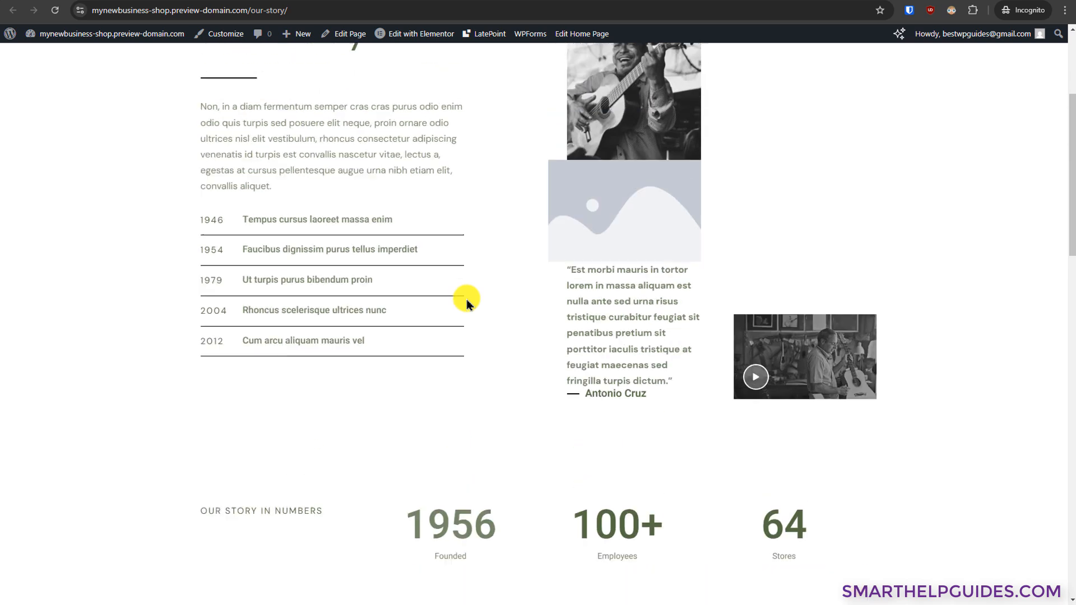
pyautogui.scroll(4, 469, 302)
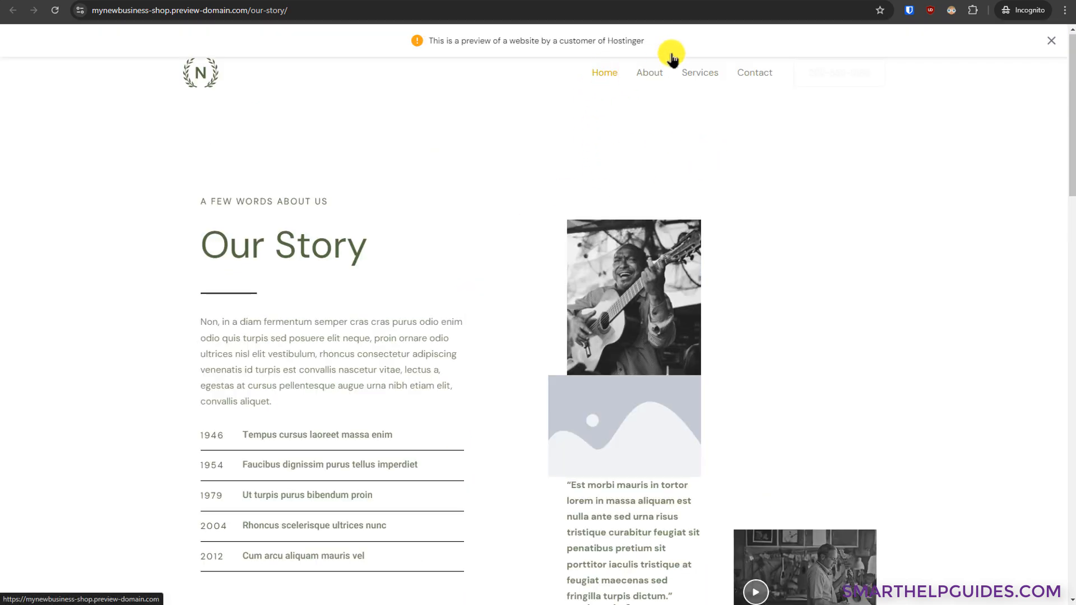
pyautogui.click(409, 34)
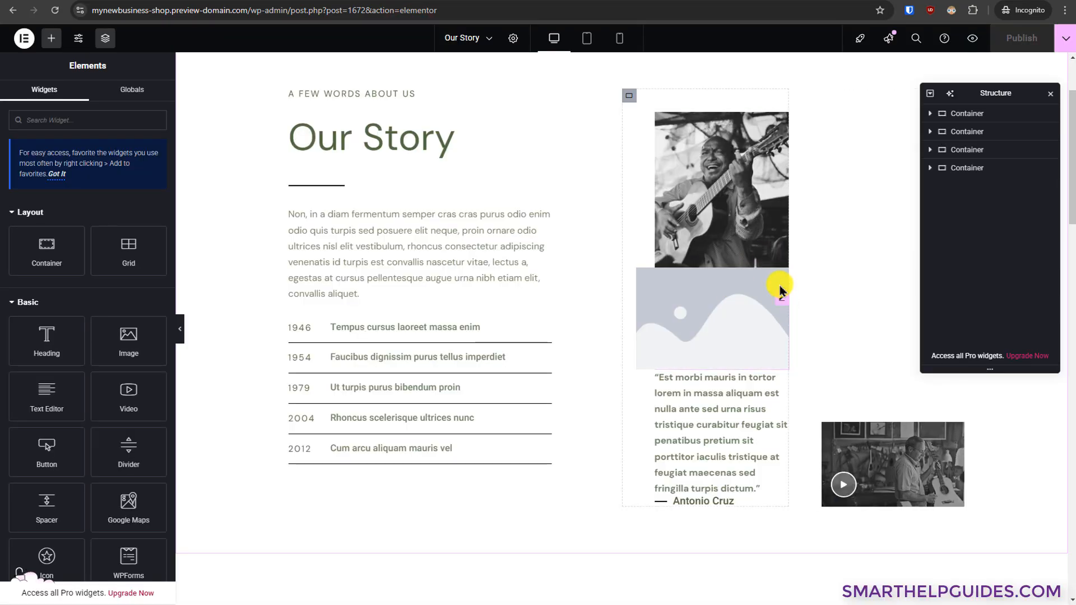
pyautogui.click(783, 300)
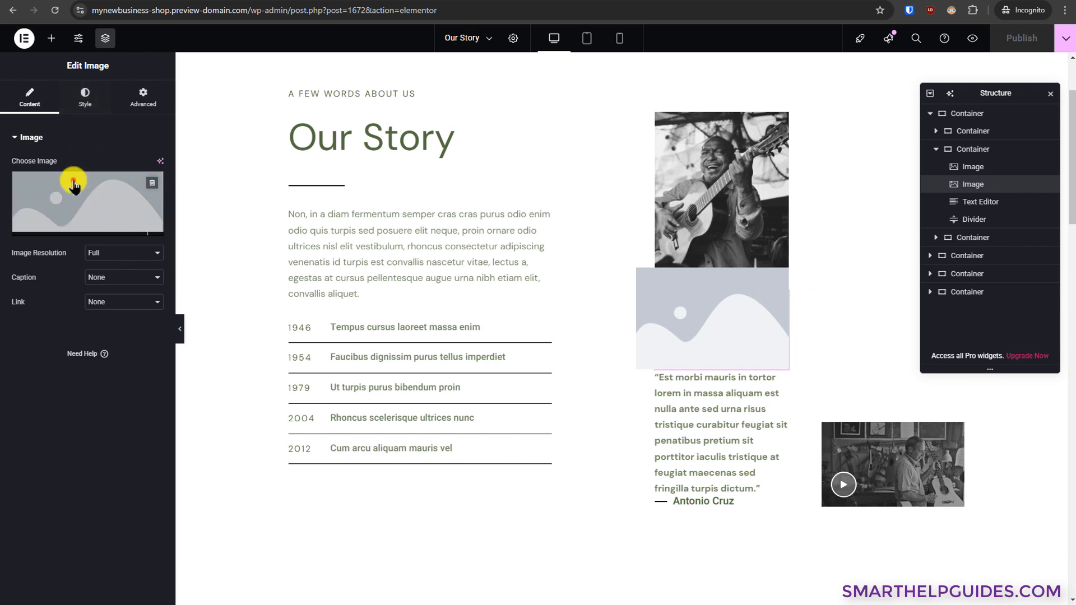
pyautogui.click(75, 183)
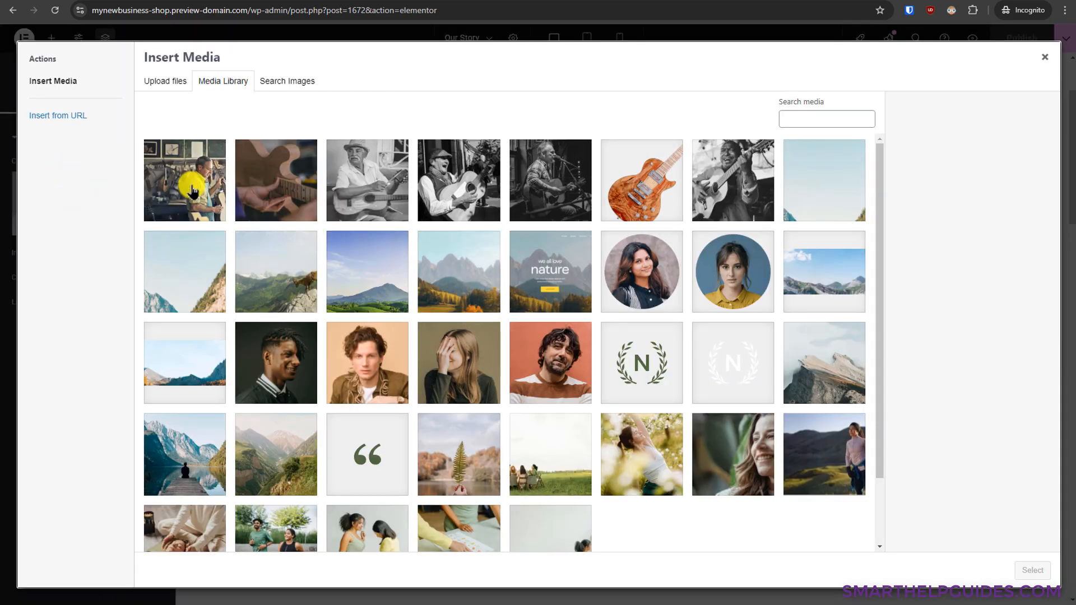
pyautogui.click(199, 189)
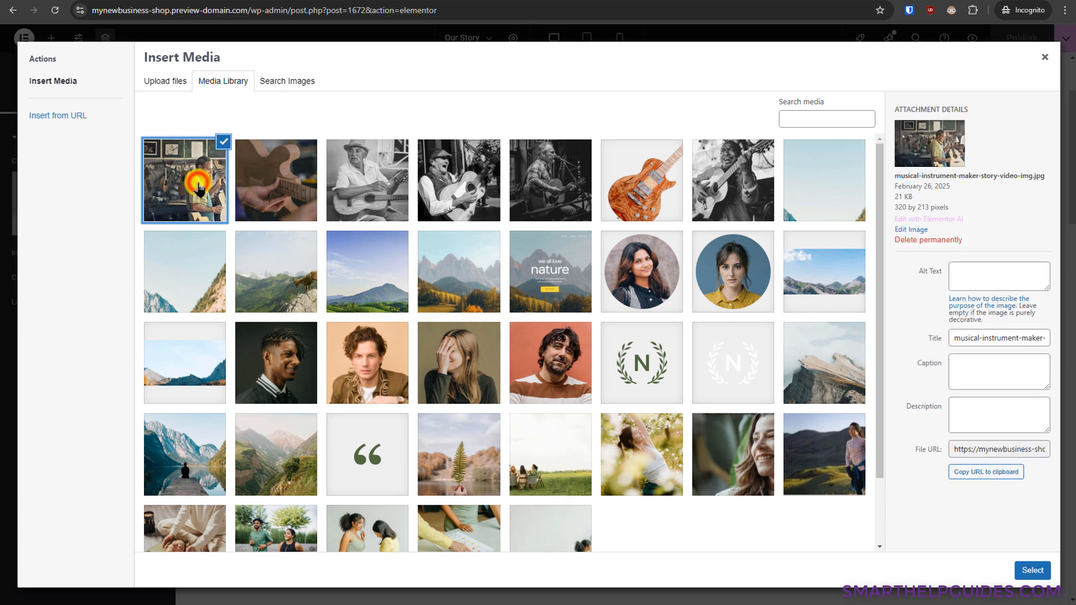
pyautogui.click(1032, 571)
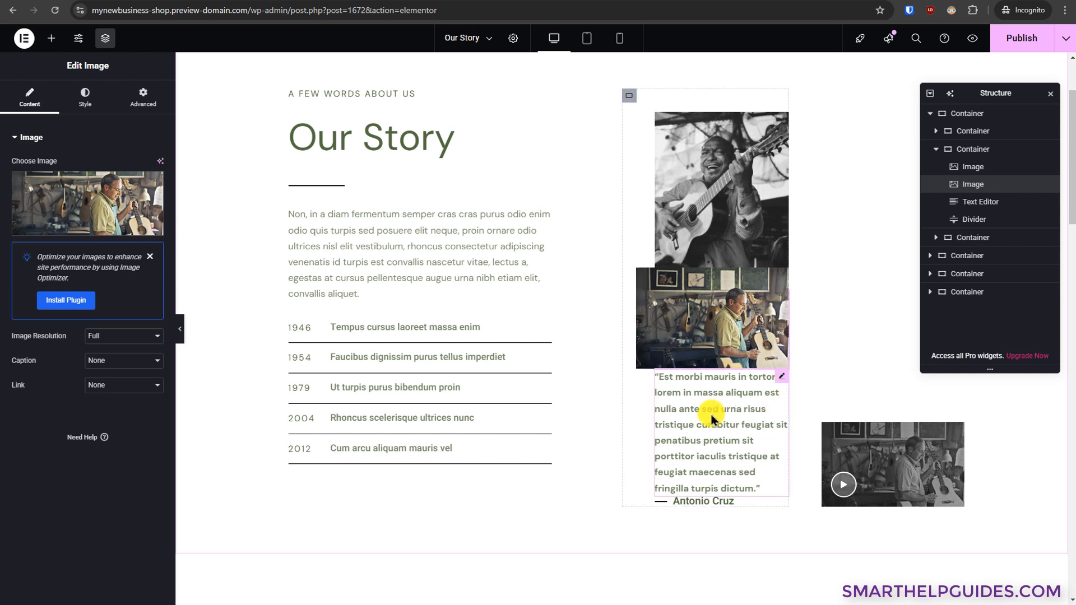
# Step: Add a new section above "Our Story in Numbers" and open the starter templates block library for it
pyautogui.scroll(-3, 681, 424)
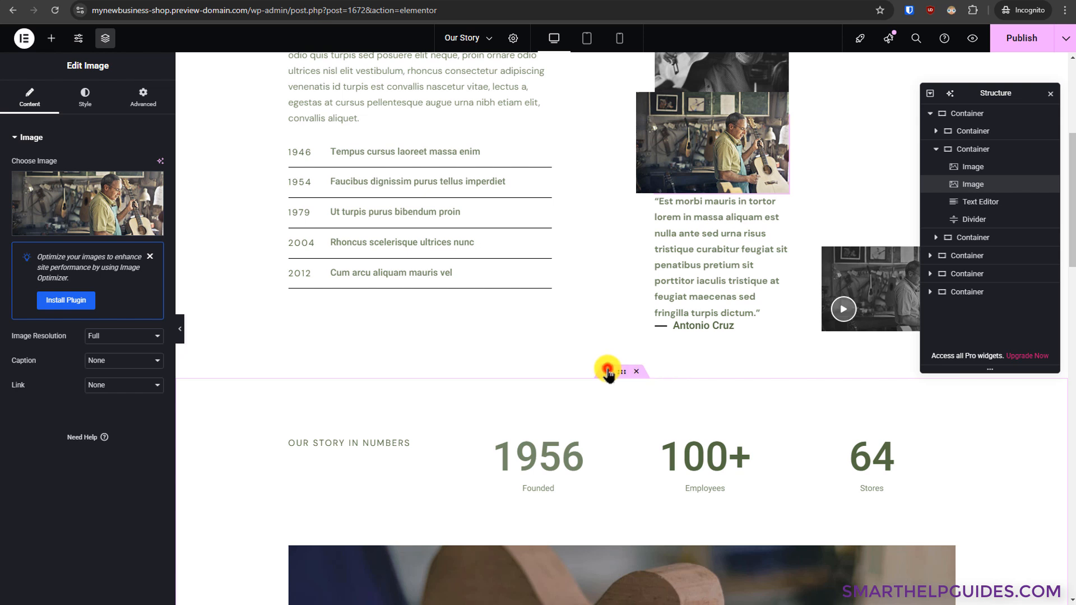
pyautogui.click(607, 372)
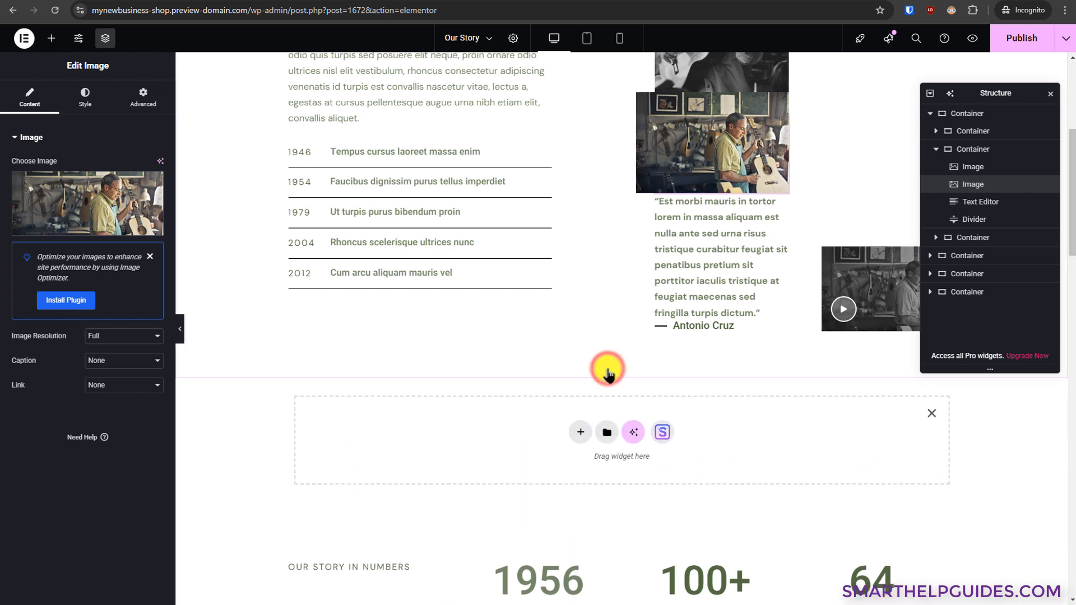
pyautogui.click(661, 432)
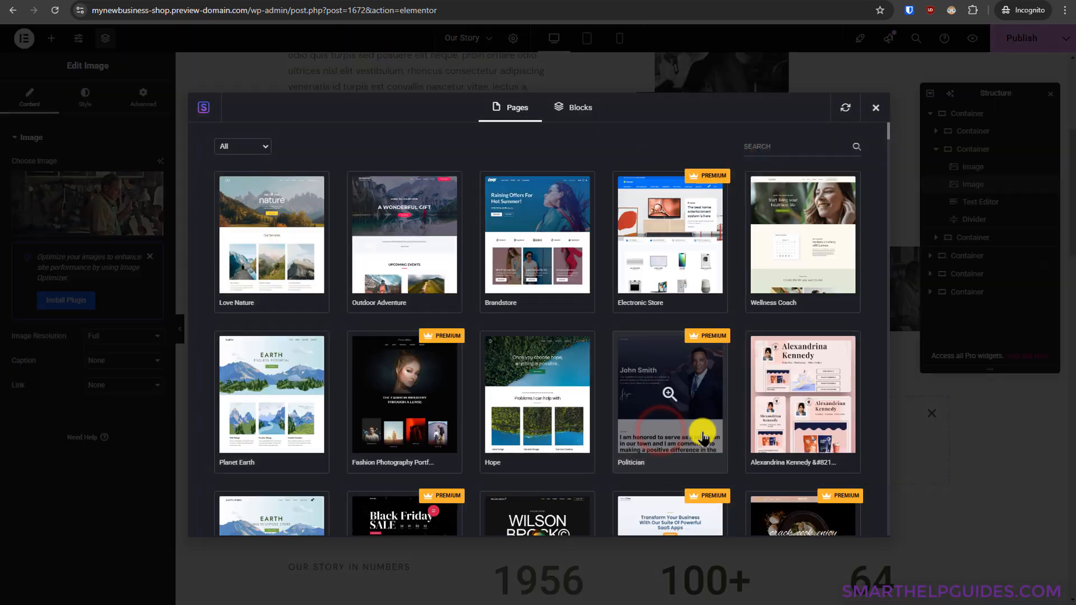
pyautogui.click(577, 107)
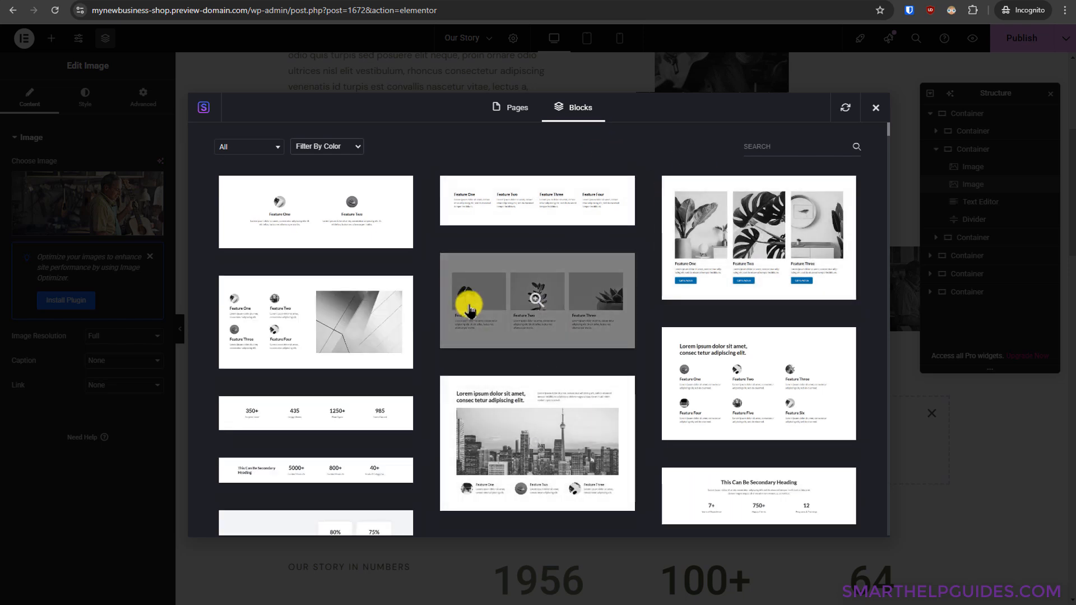
# Step: Browse the blocks, import the four-member team block titled "Secondary Heading" into the page, and inspect its heading
pyautogui.scroll(-2, 583, 378)
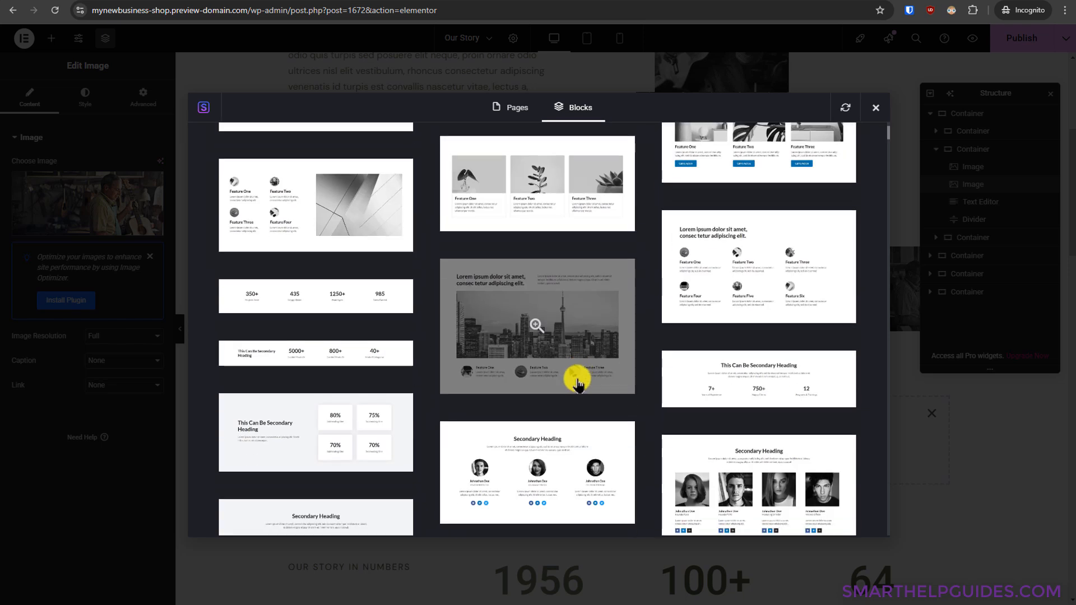
pyautogui.scroll(-5, 577, 383)
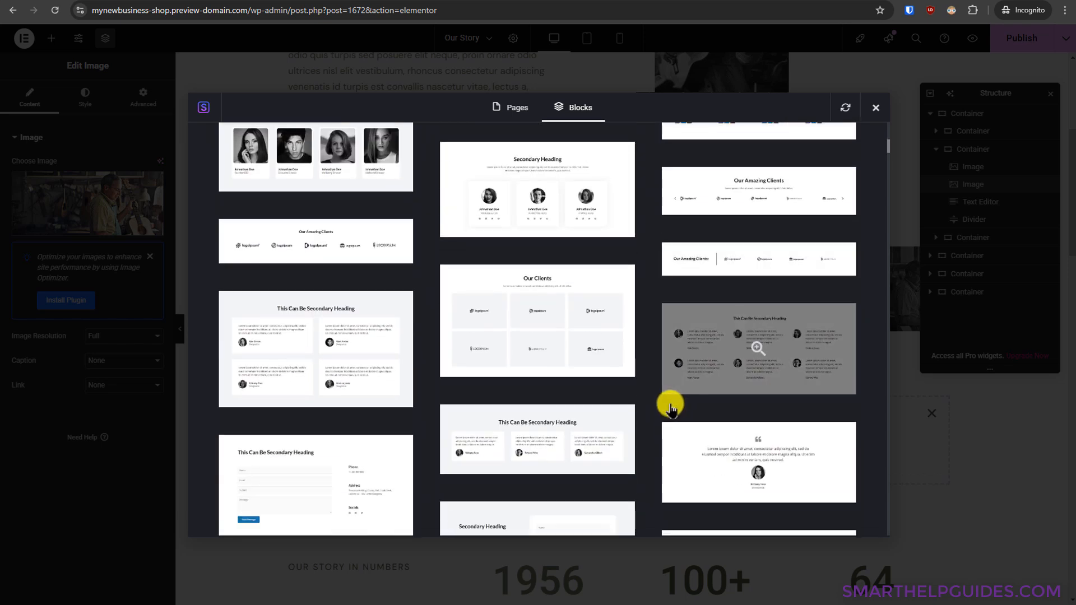
pyautogui.scroll(3, 672, 407)
pyautogui.scroll(-2, 679, 387)
pyautogui.scroll(-2, 681, 386)
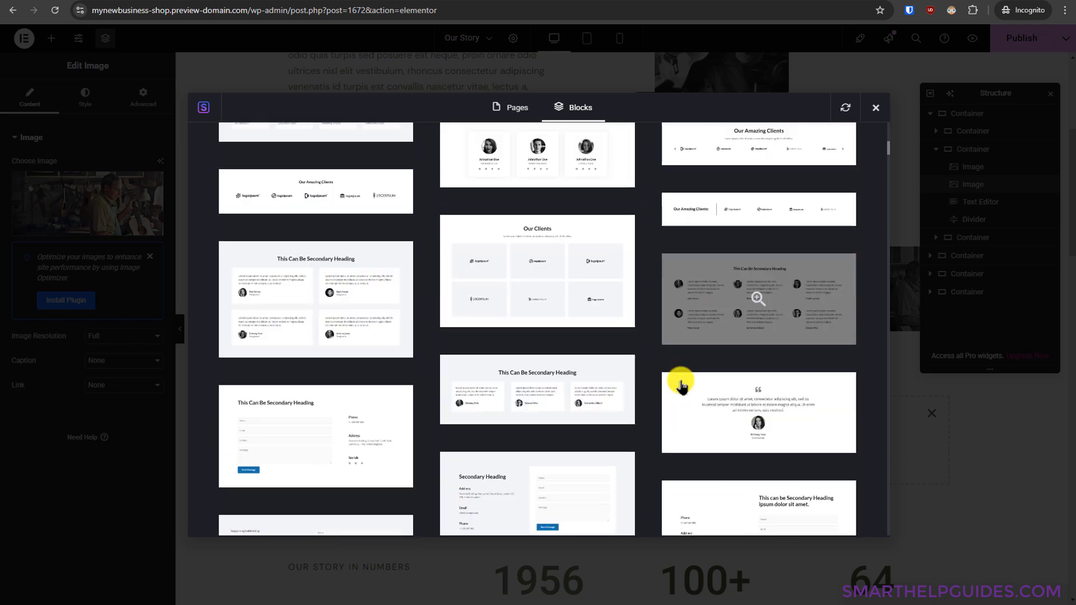
pyautogui.scroll(6, 681, 386)
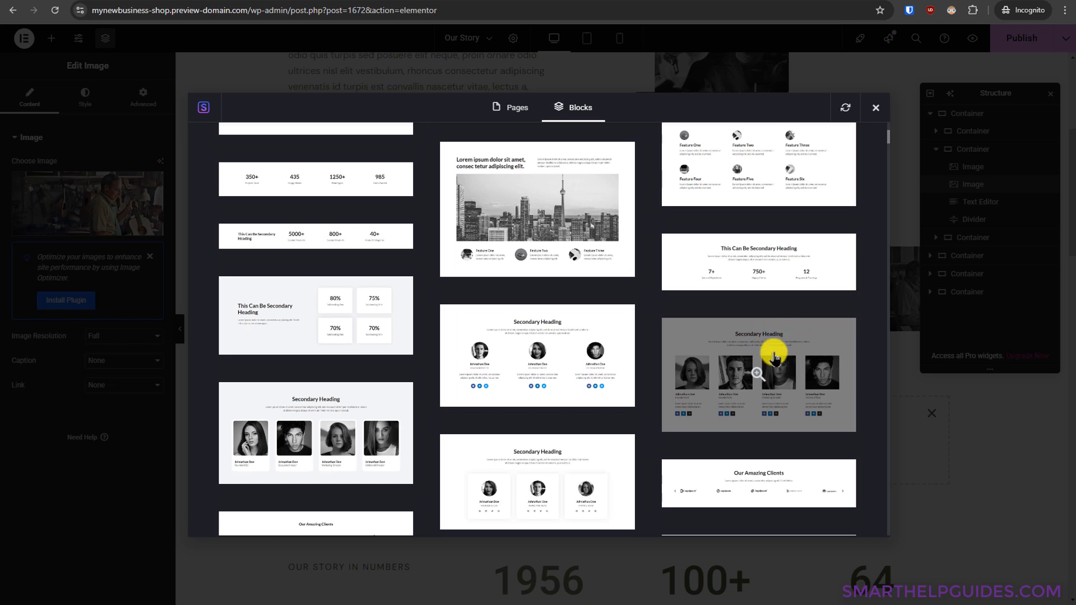
pyautogui.click(759, 343)
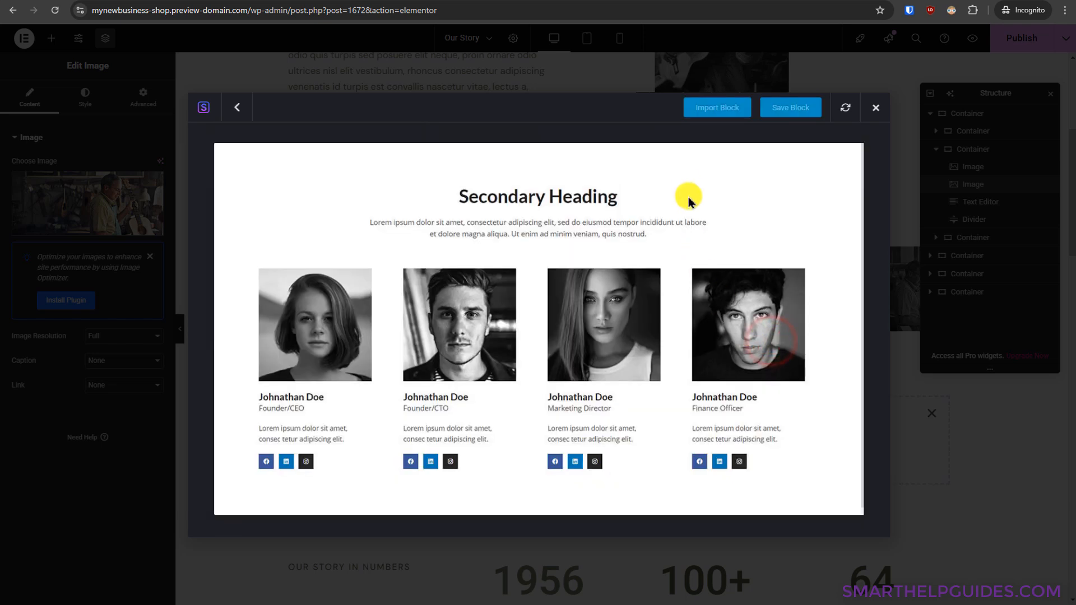
pyautogui.click(705, 111)
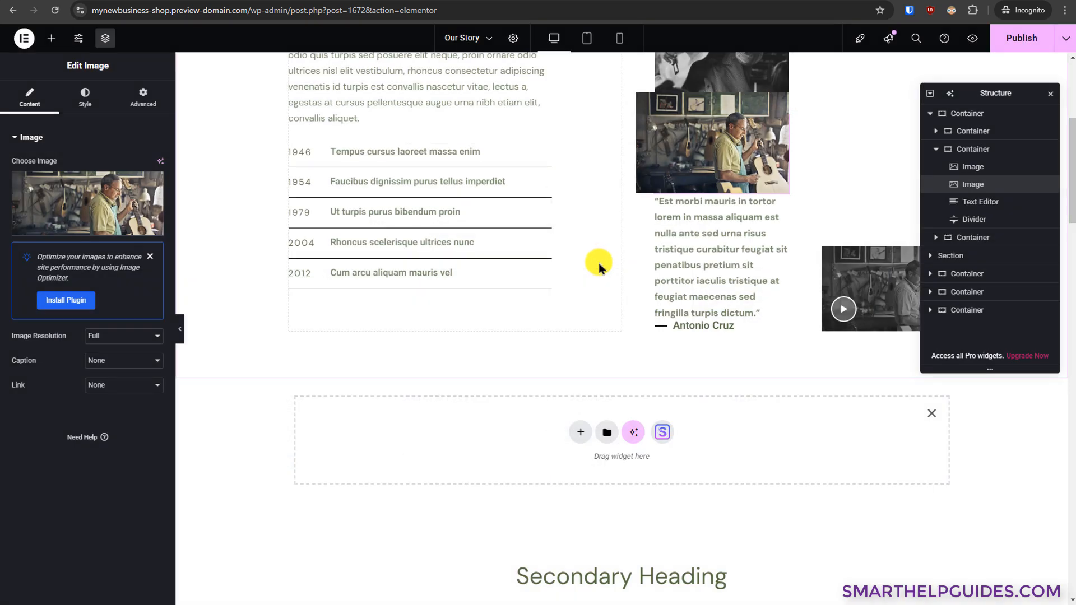
pyautogui.scroll(-6, 495, 338)
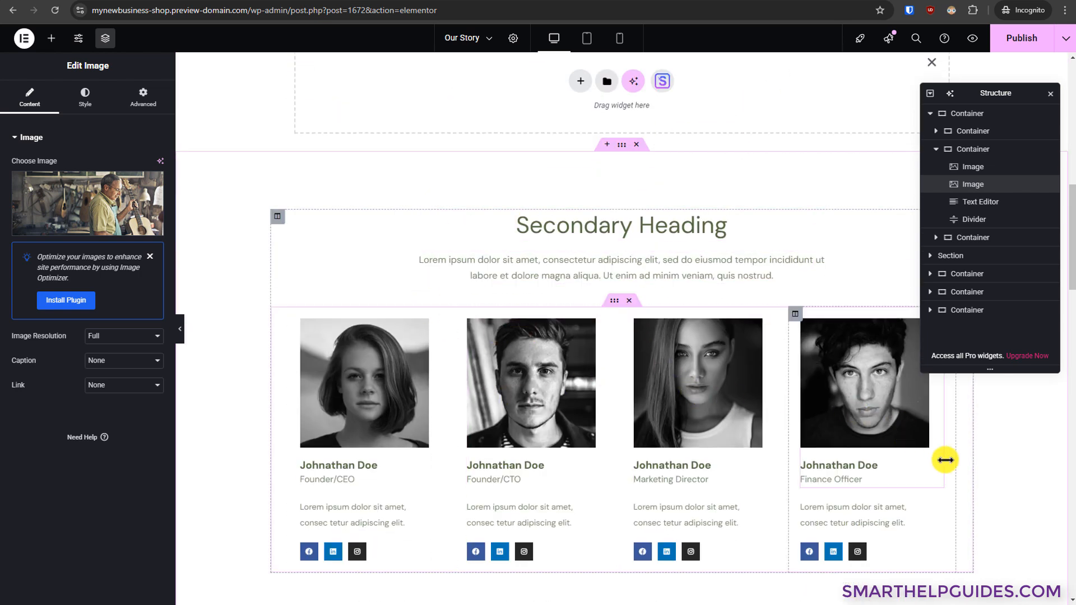
pyautogui.click(234, 272)
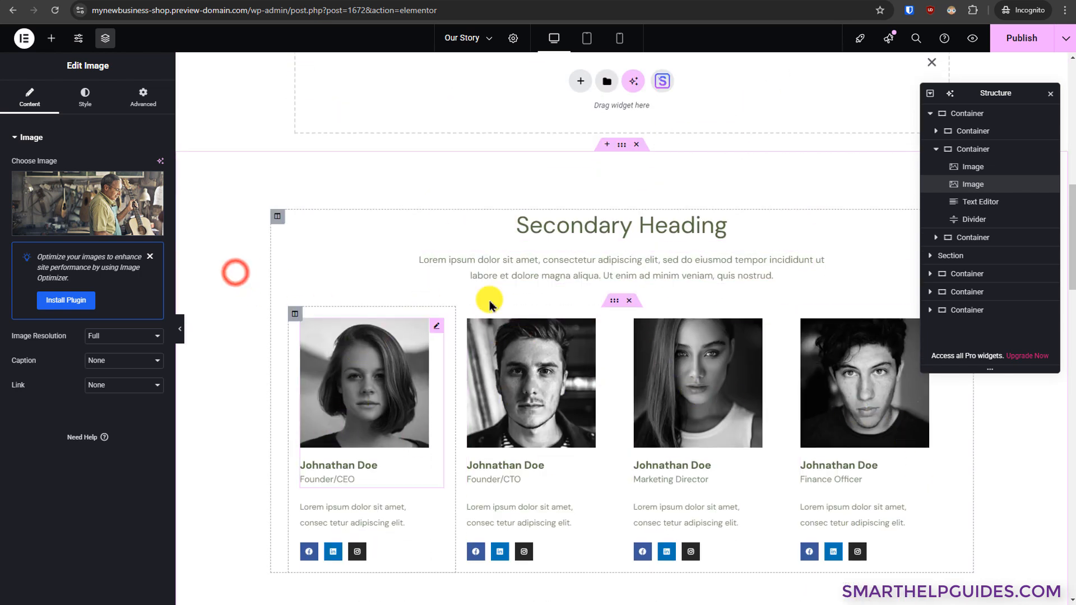
pyautogui.click(583, 222)
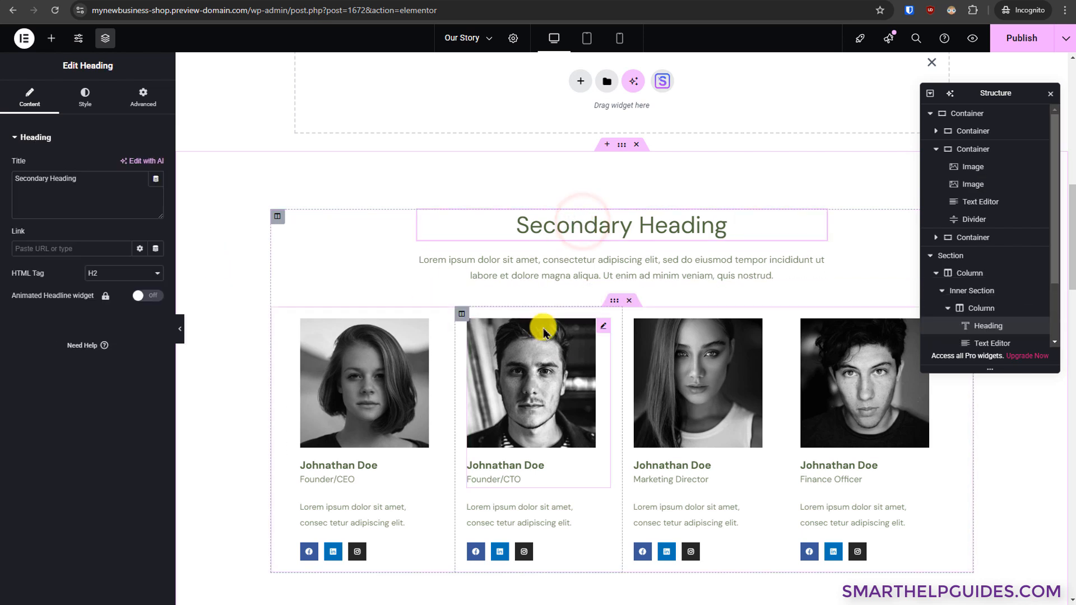
pyautogui.scroll(2, 560, 263)
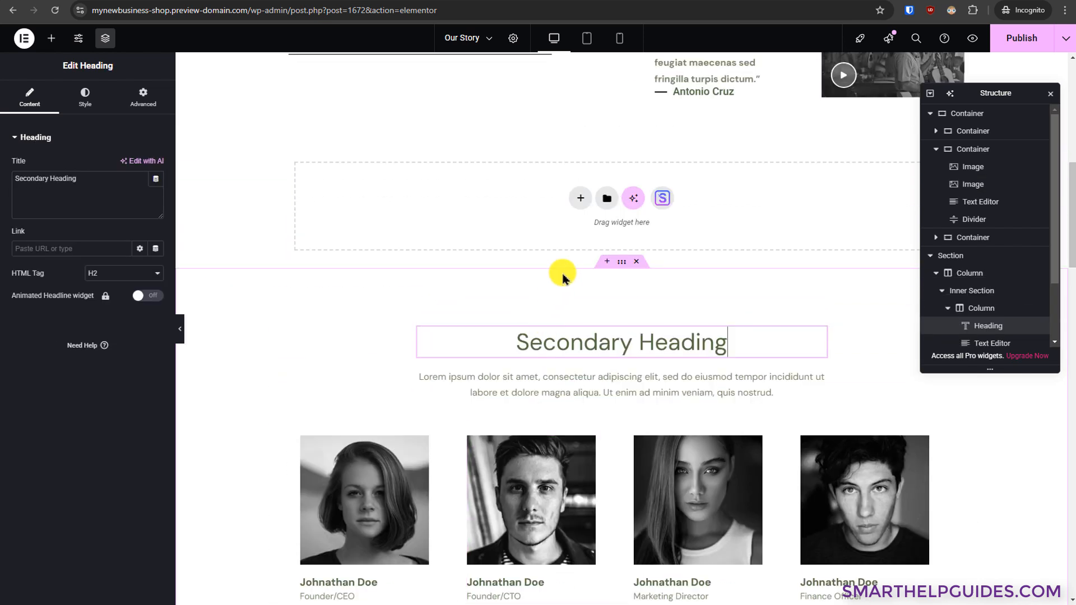
# Step: Reopen the starter templates block library and look at its block categories and search option
pyautogui.click(664, 198)
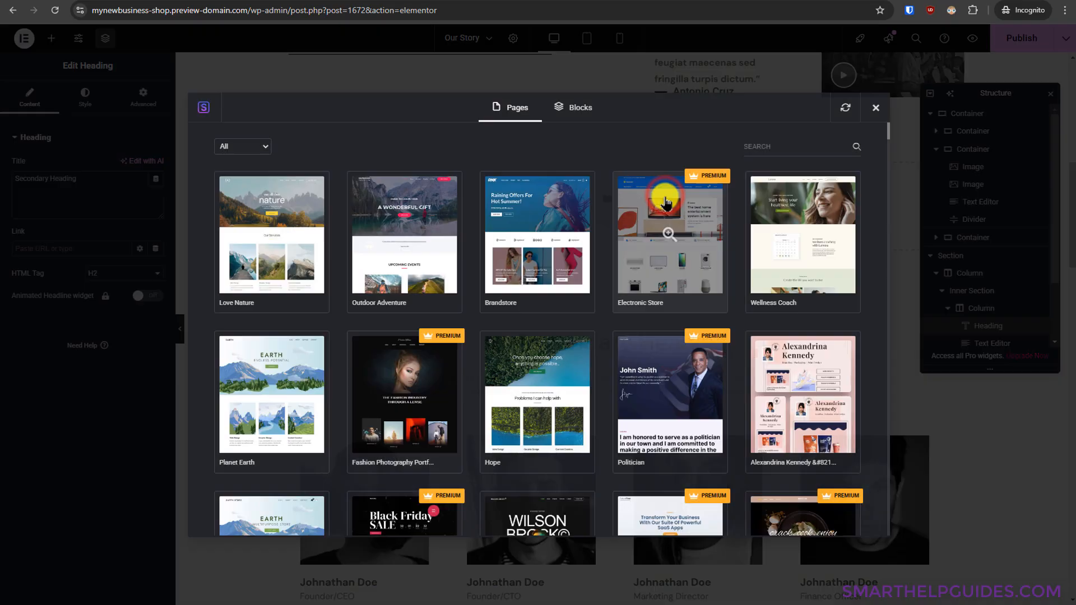
pyautogui.click(584, 114)
pyautogui.click(251, 147)
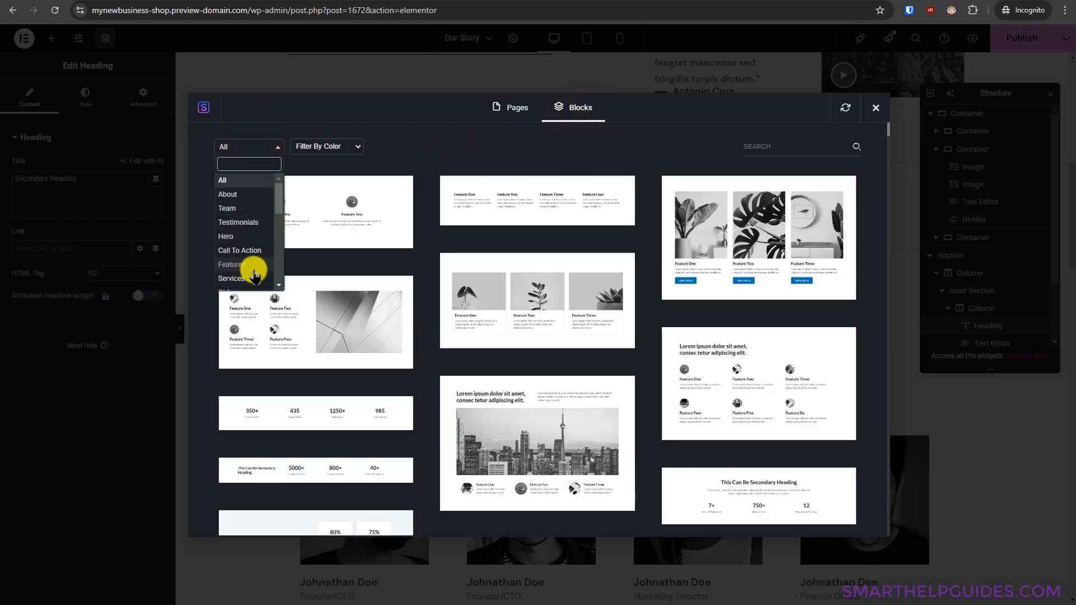
pyautogui.click(775, 148)
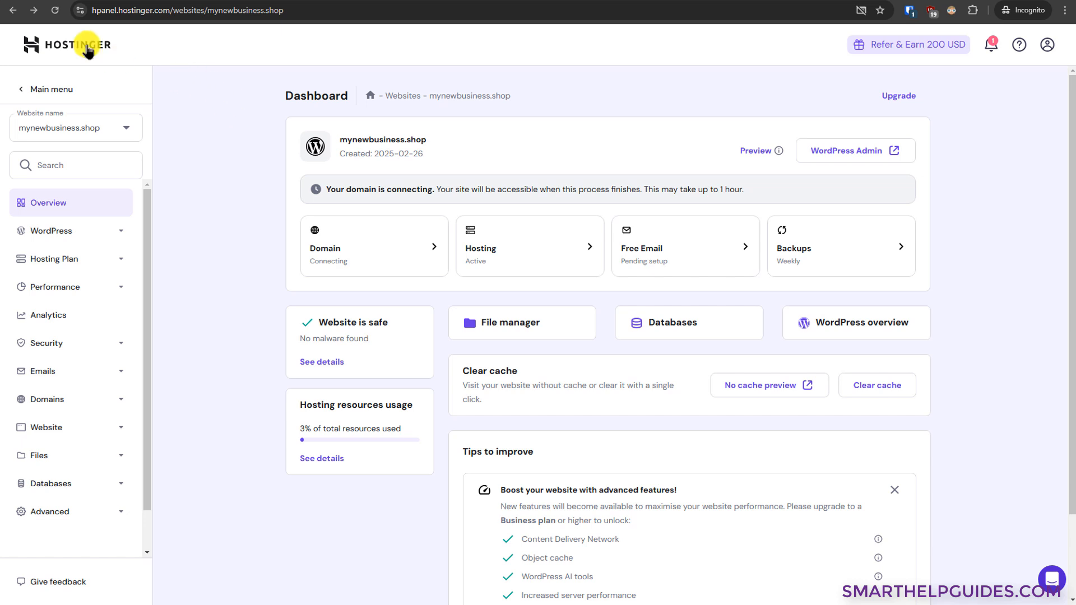
# Step: Switch to the Hostinger website dashboard, reload it, and view the live site at mynewbusiness.shop
pyautogui.click(55, 10)
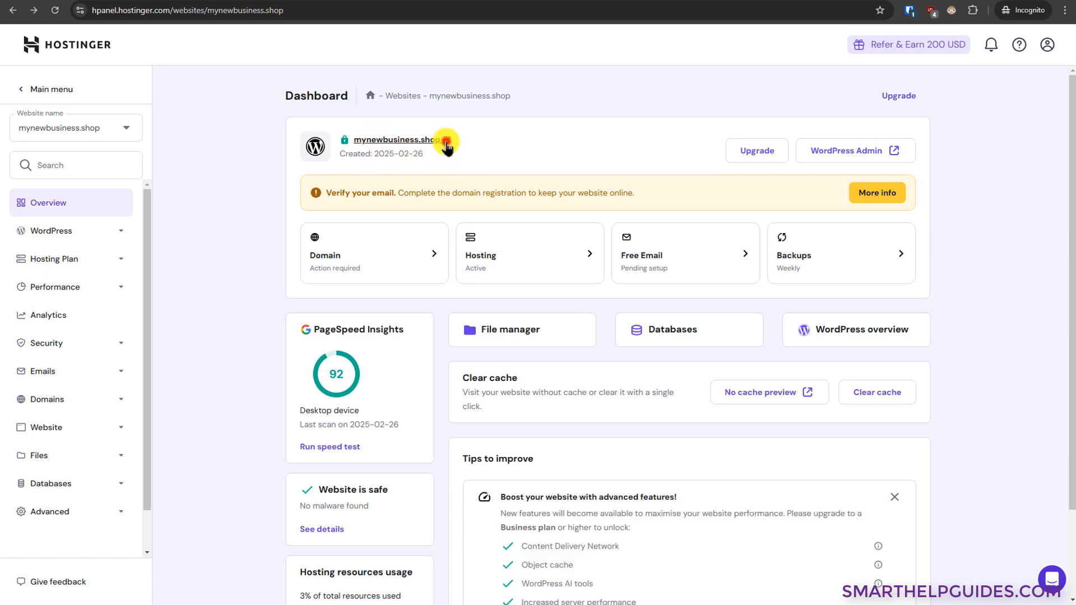
pyautogui.click(445, 143)
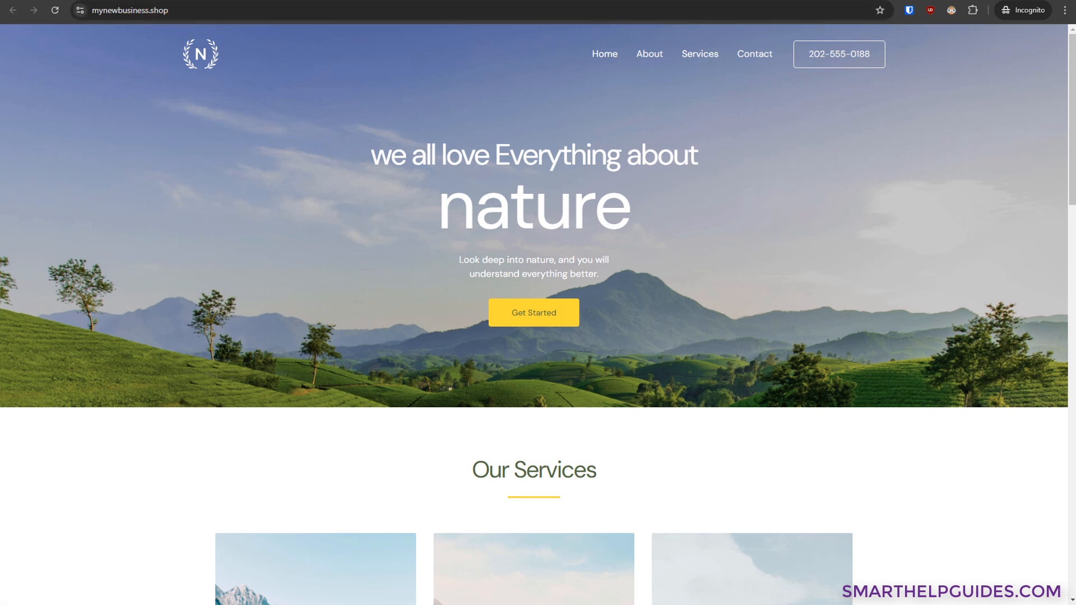
pyautogui.click(507, 2)
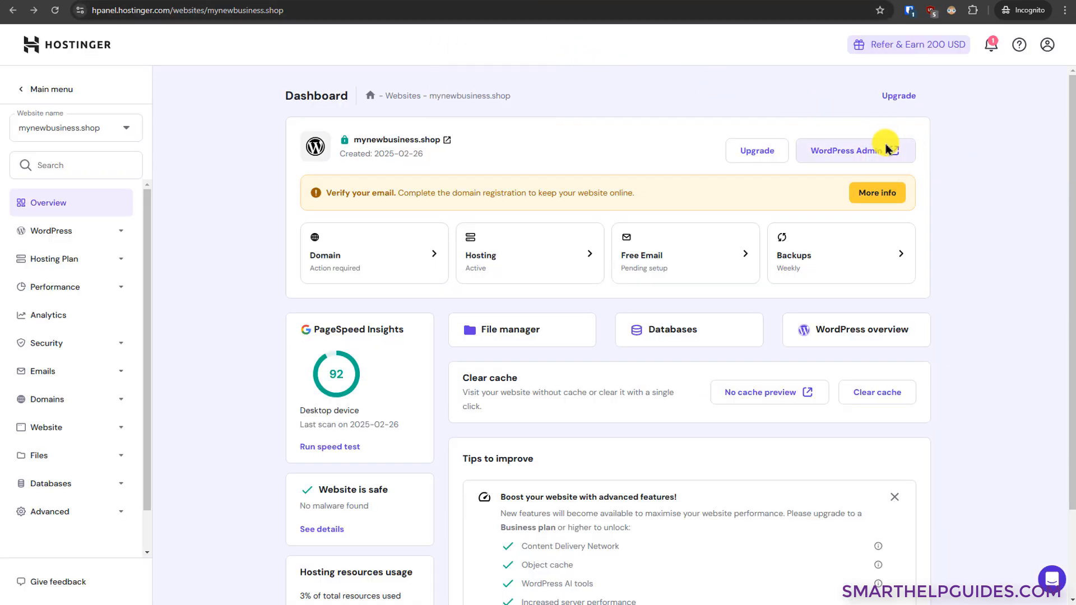
# Step: Open the WordPress admin from Hostinger and check the details of the completed "Connected a domain" setup step
pyautogui.click(889, 148)
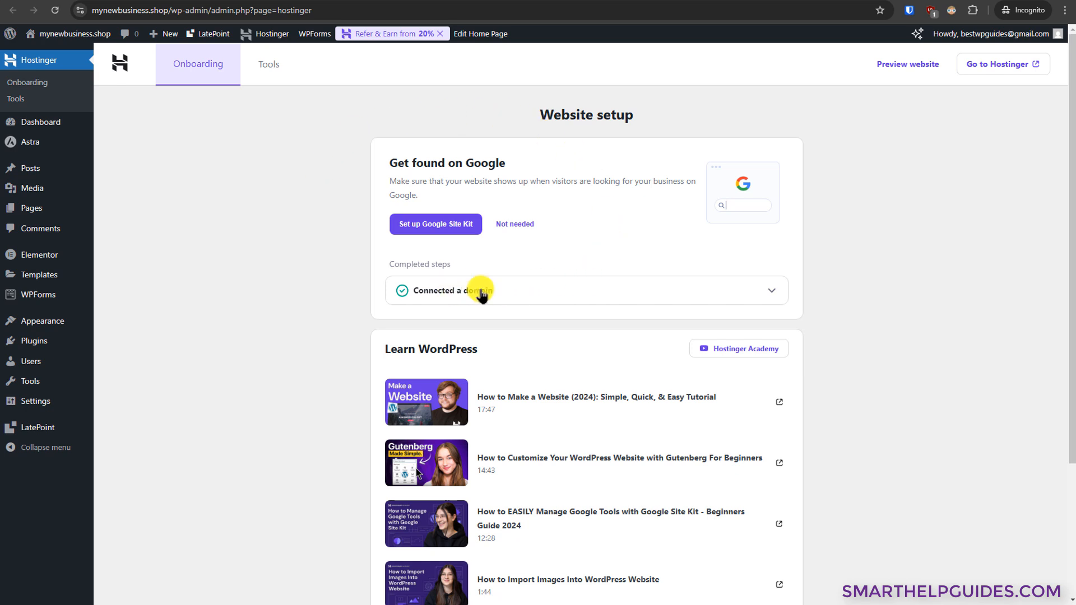
pyautogui.click(519, 291)
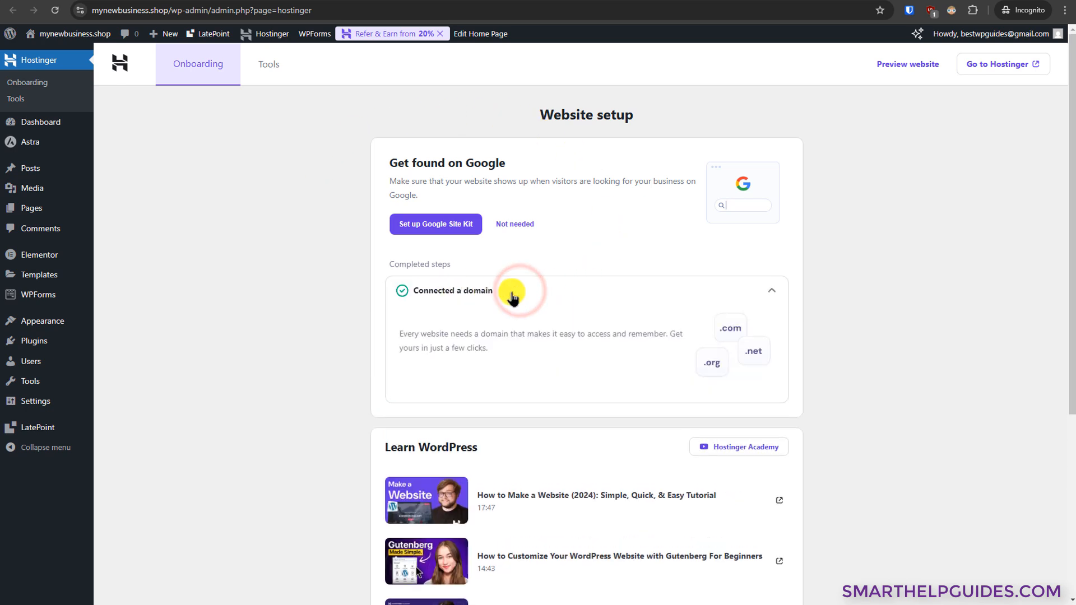
pyautogui.click(545, 291)
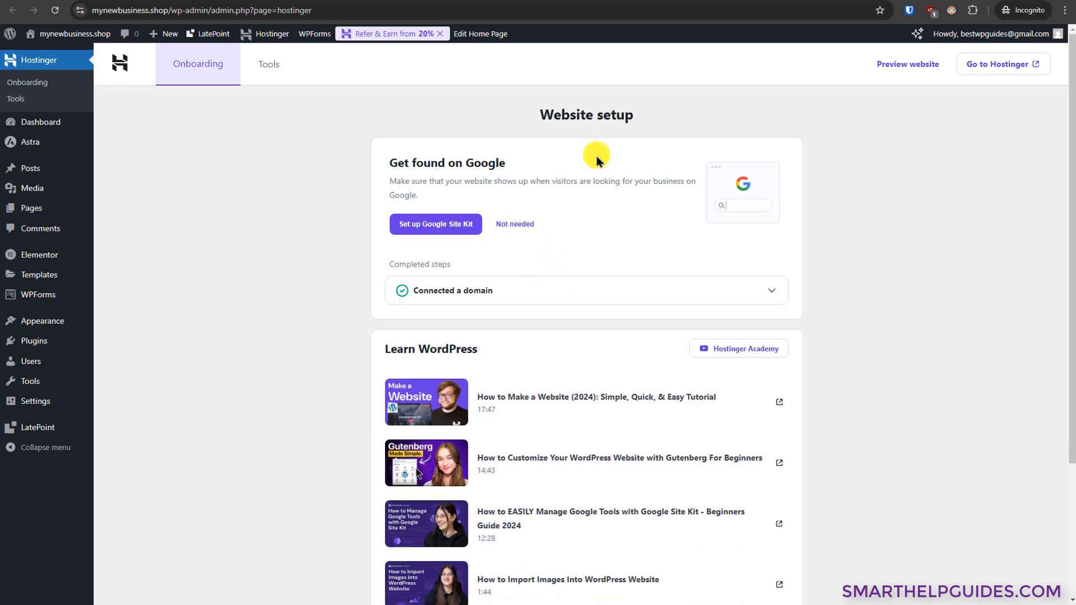
# Step: Visit the site from the WordPress admin and review the home page down to its footer
pyautogui.moveTo(74, 35)
pyautogui.click(56, 54)
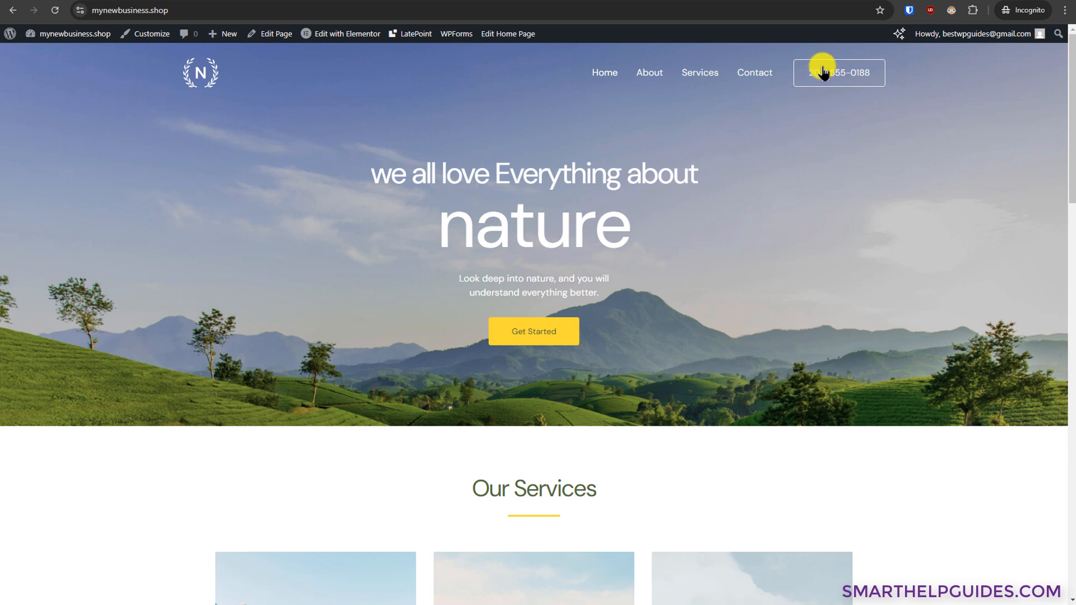
pyautogui.click(847, 0)
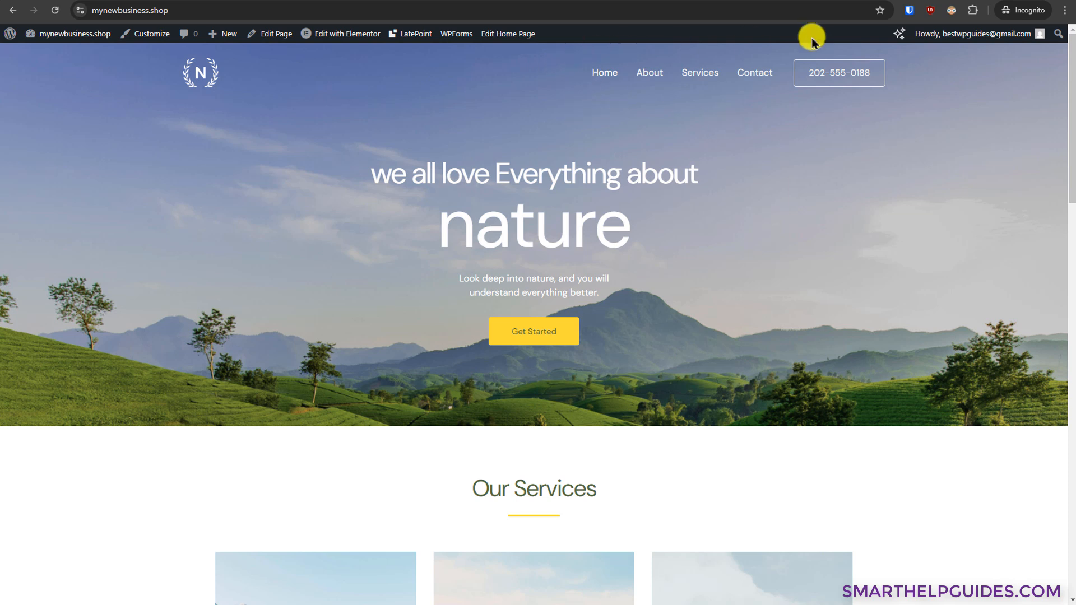
pyautogui.scroll(-20, 110, 224)
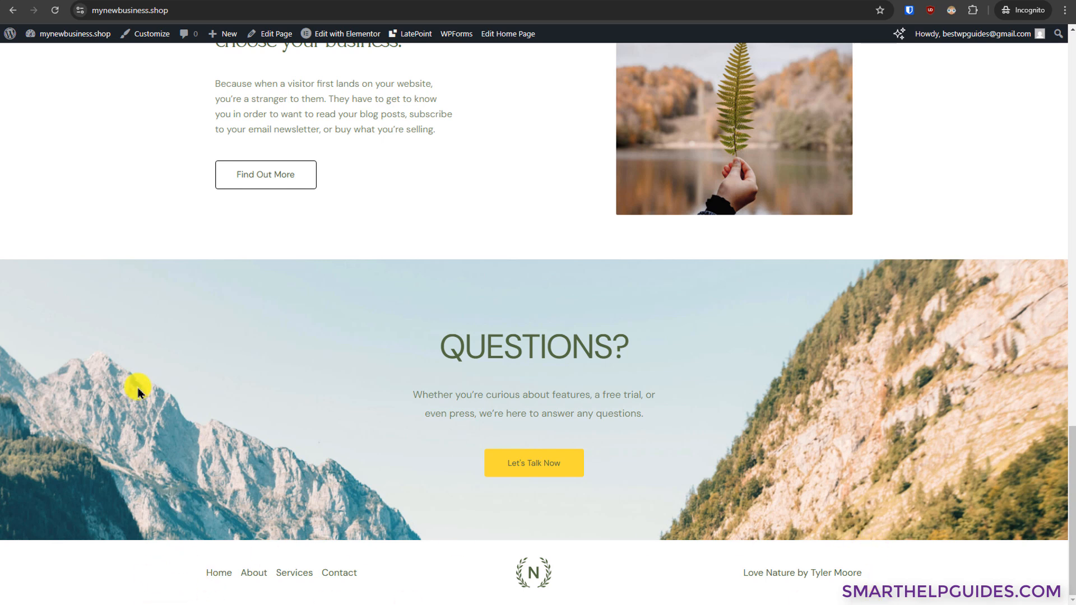
# Step: Replace the transparent header's logo with the quotes.svg image from the media library in the site customizer
pyautogui.scroll(20, 138, 391)
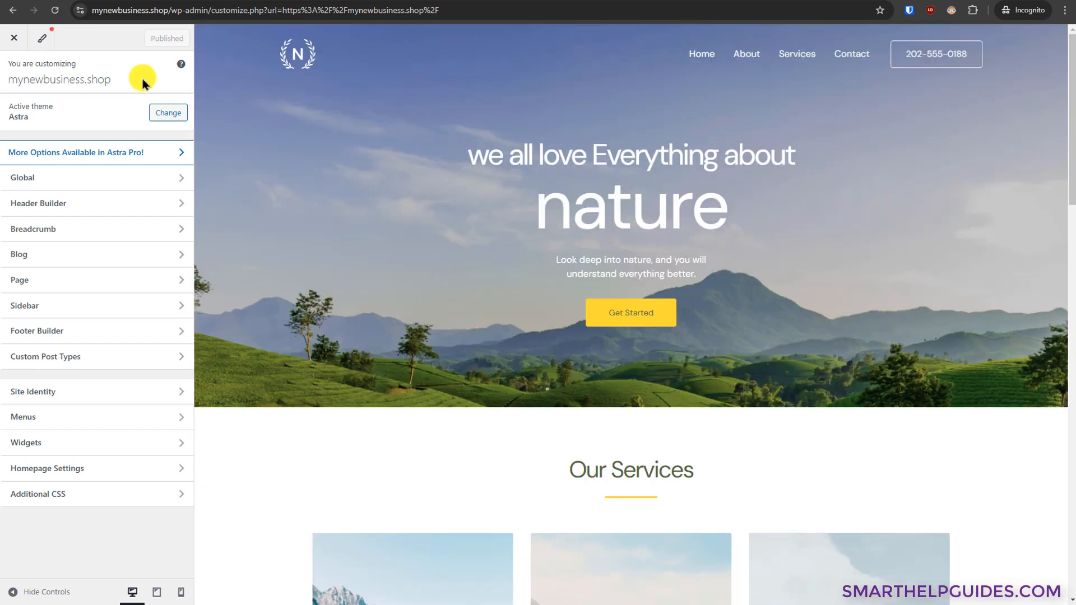
pyautogui.click(51, 205)
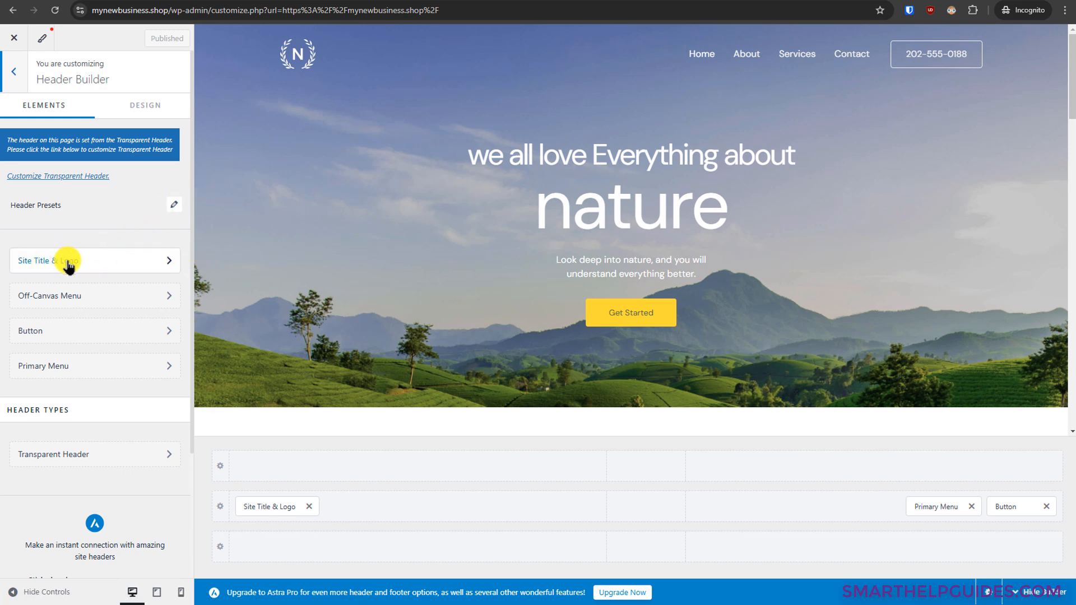
pyautogui.click(289, 58)
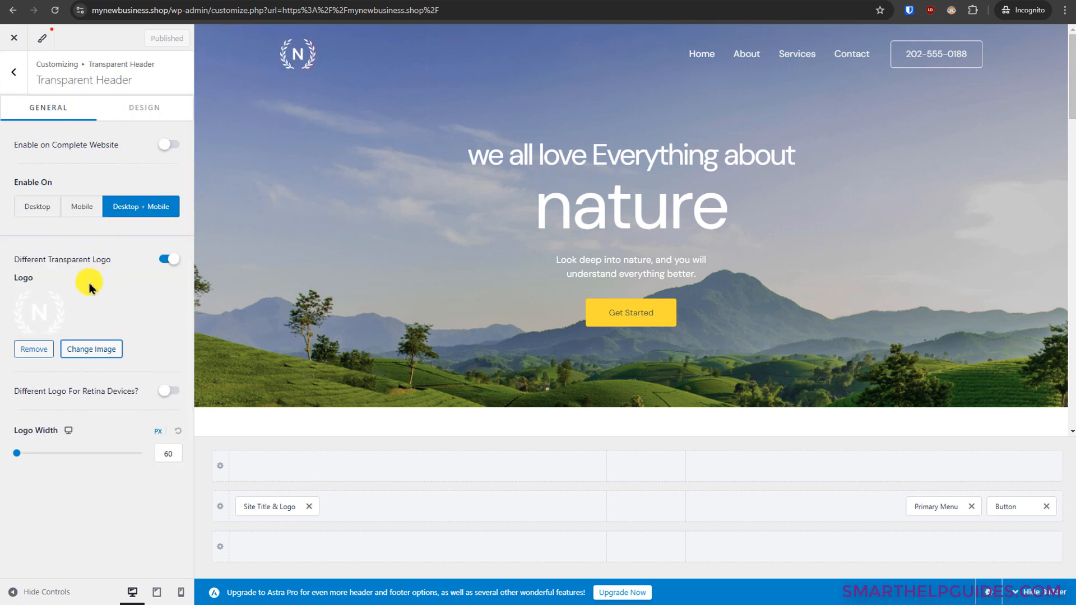
pyautogui.click(82, 353)
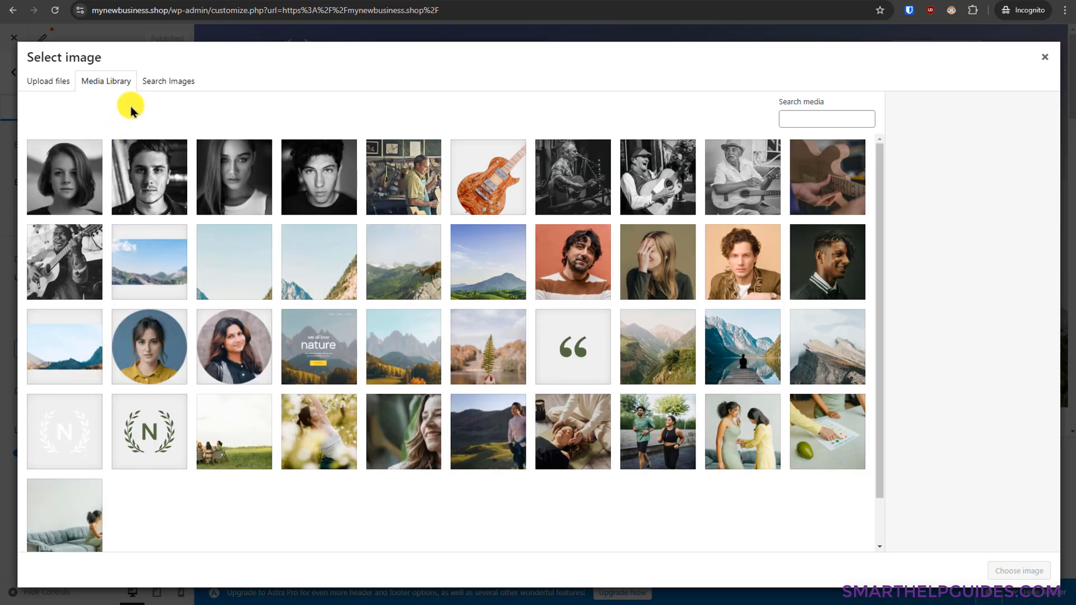
pyautogui.click(55, 83)
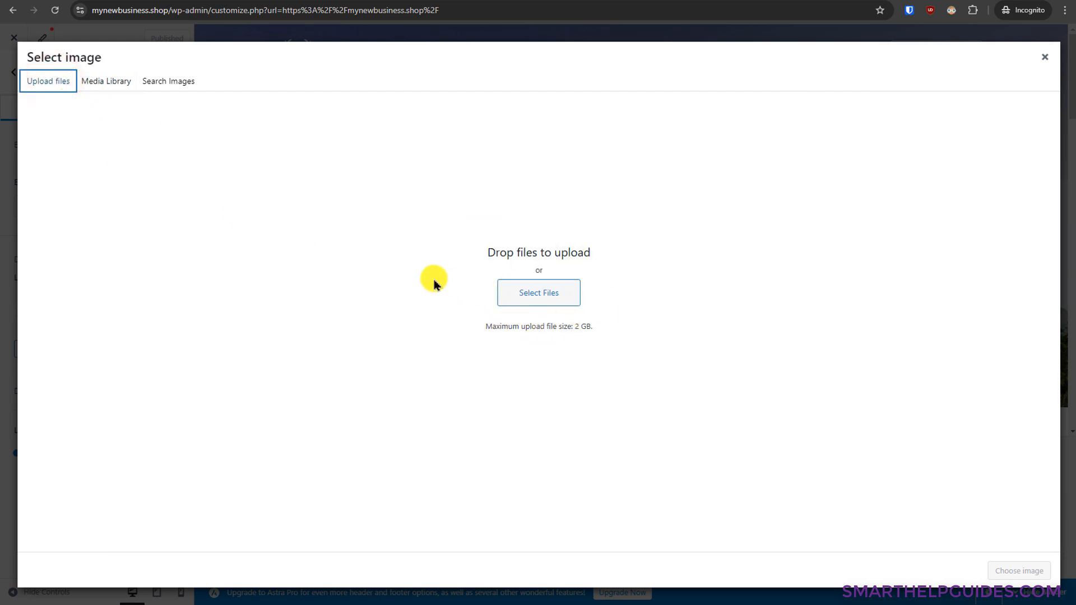
pyautogui.click(118, 80)
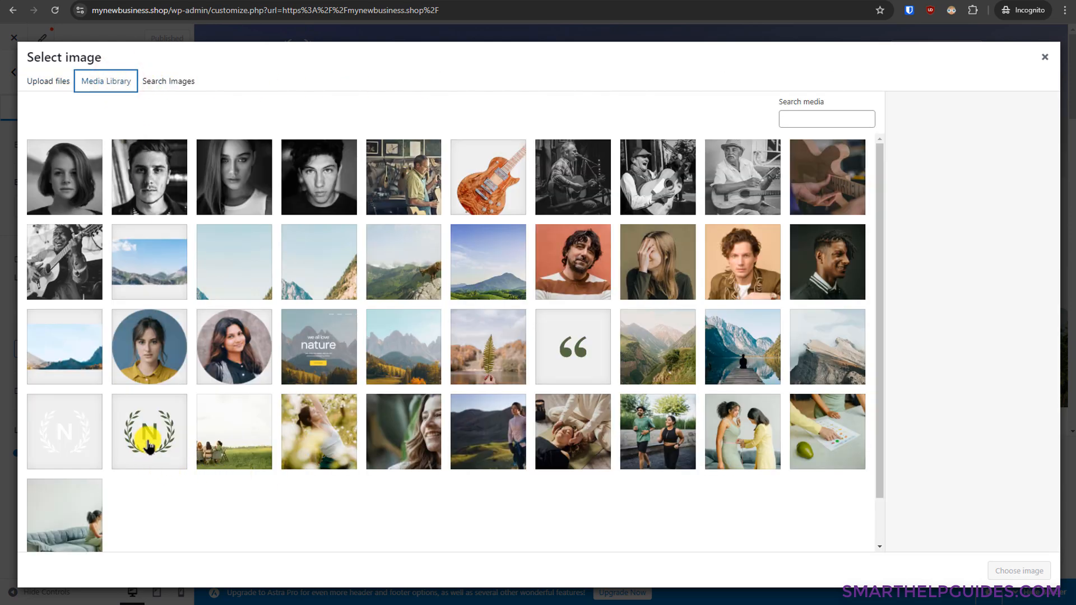
pyautogui.click(560, 339)
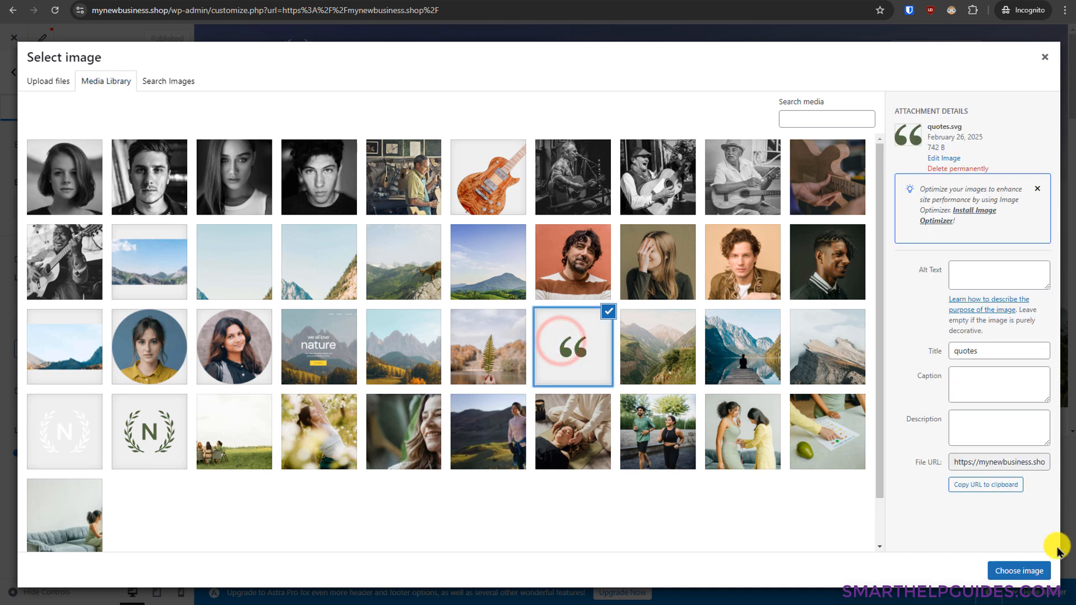
pyautogui.click(1021, 570)
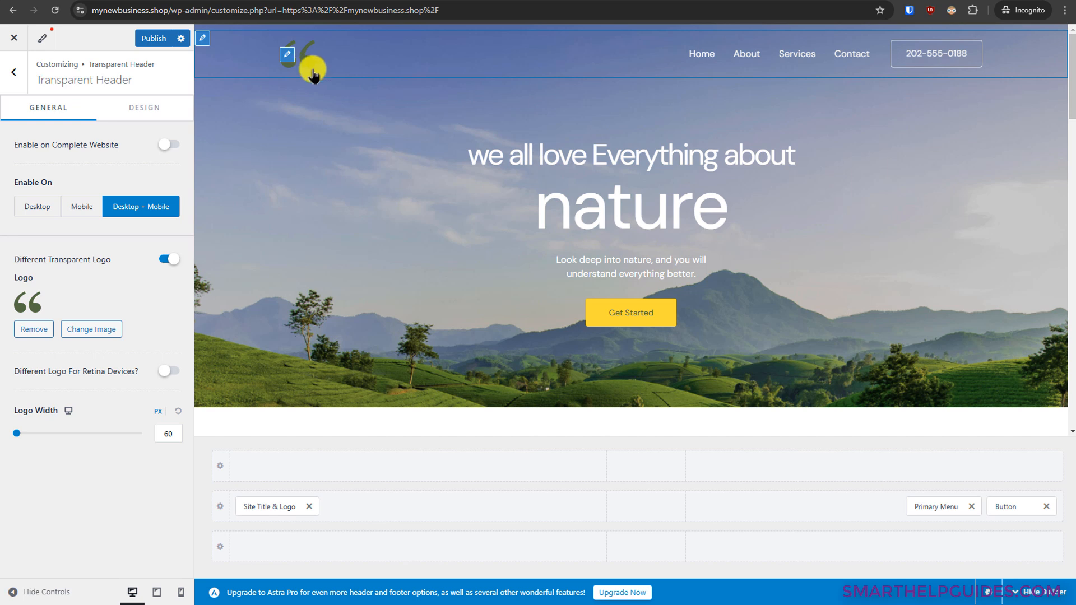
# Step: Add the Our Story page to the Main Menu used as the header's primary menu
pyautogui.click(13, 73)
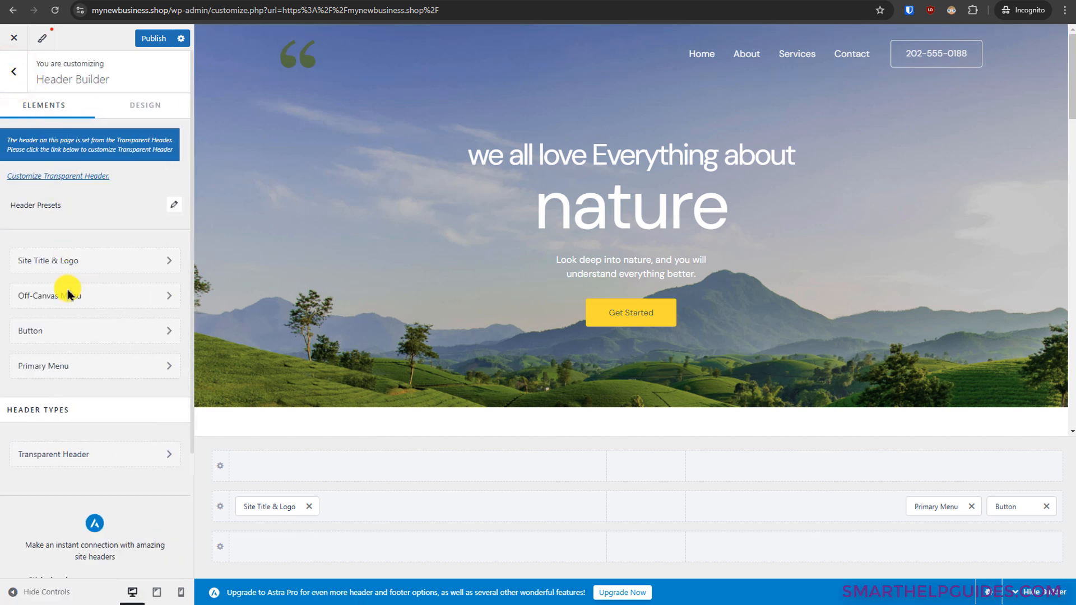
pyautogui.click(59, 366)
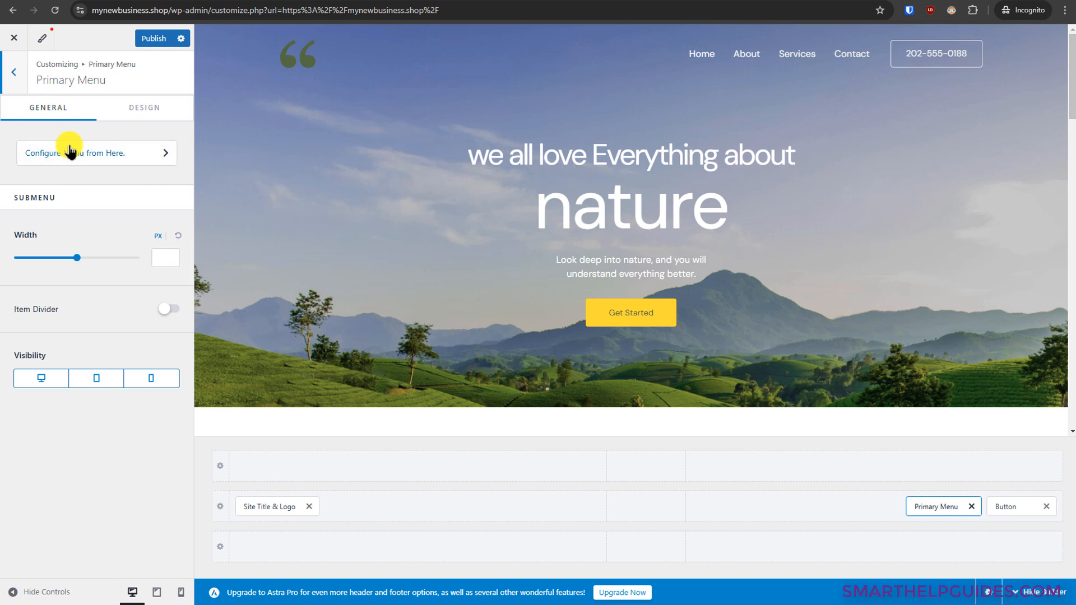
pyautogui.click(71, 154)
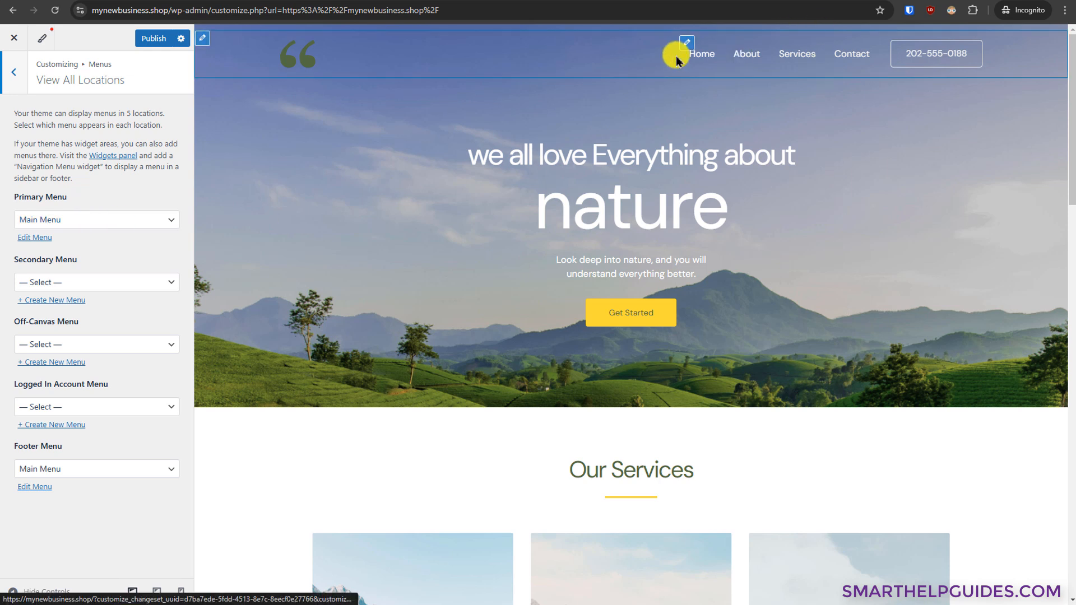
pyautogui.click(37, 238)
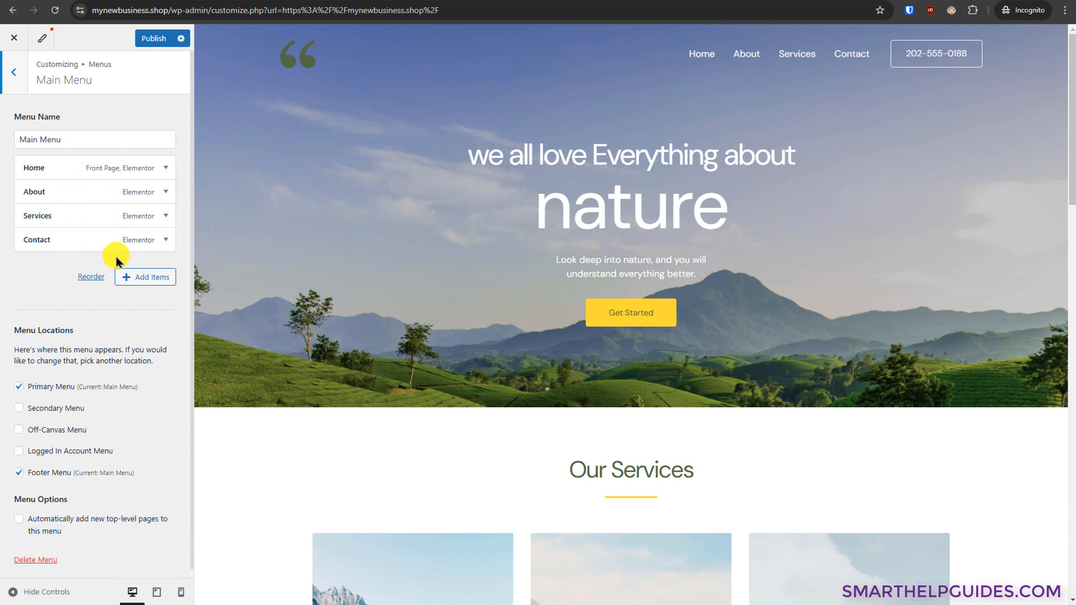
pyautogui.click(133, 278)
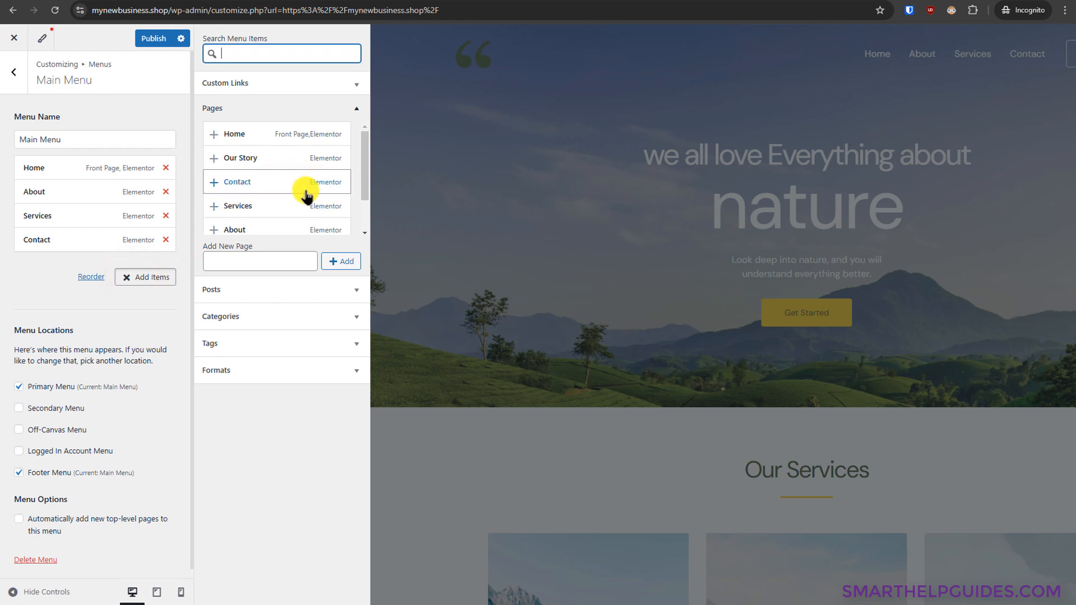
pyautogui.scroll(-2, 271, 206)
pyautogui.scroll(2, 267, 191)
pyautogui.click(215, 162)
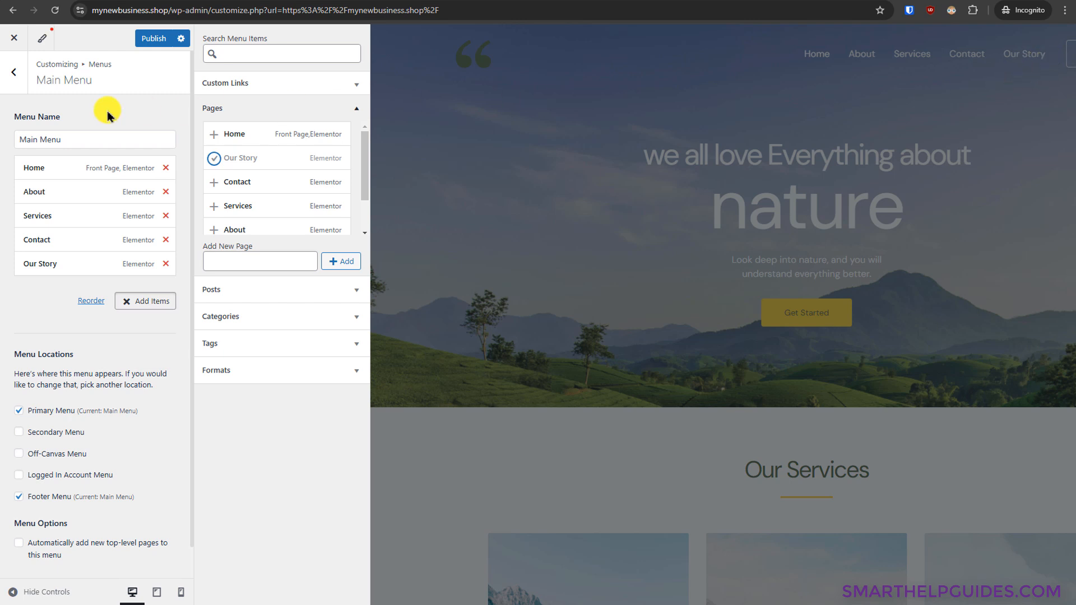
pyautogui.click(16, 78)
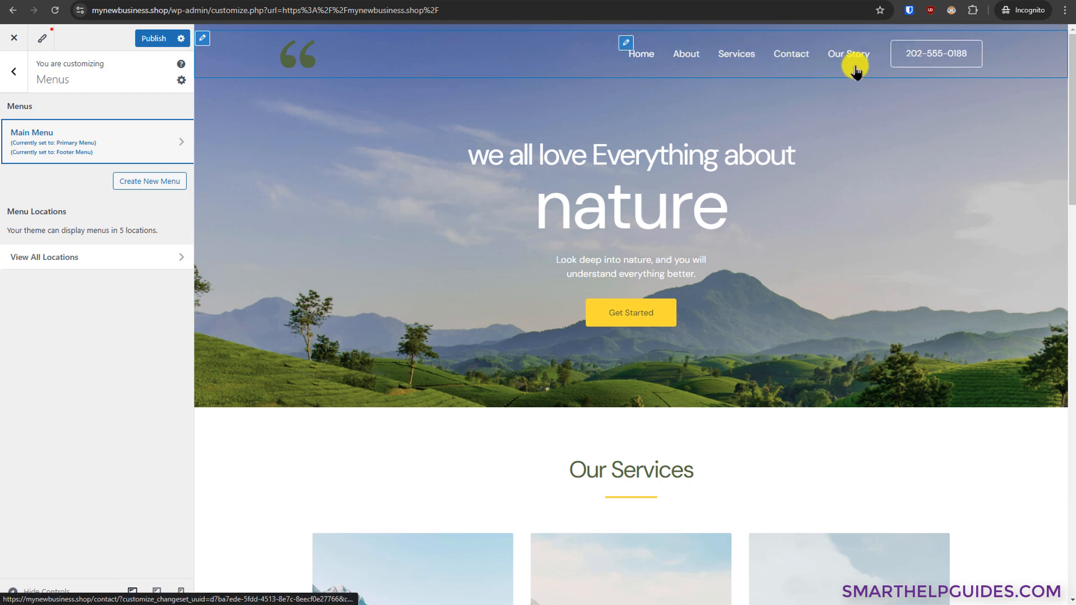
# Step: Check the text and link settings of the phone number button in the header
pyautogui.click(896, 44)
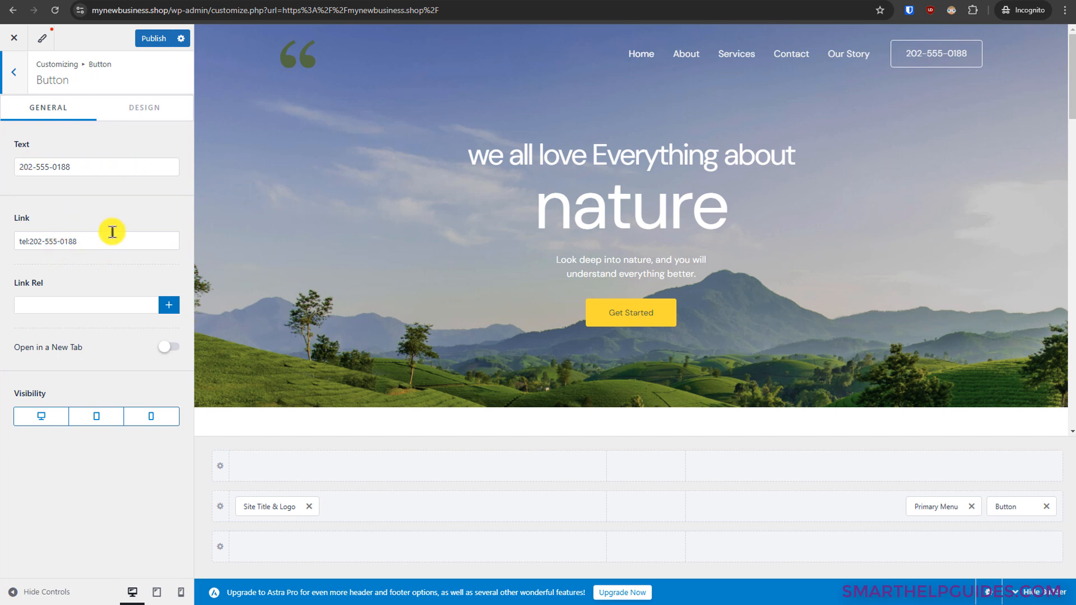
pyautogui.click(18, 76)
pyautogui.click(18, 76)
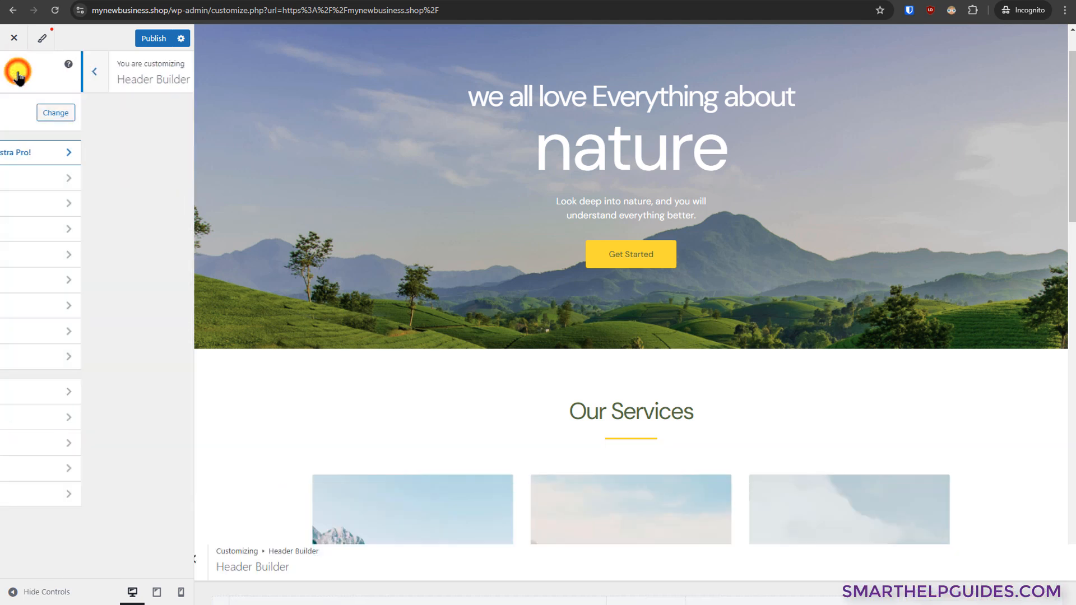
# Step: View the footer builder's elements, publish the customizer changes and return to the live site
pyautogui.click(45, 333)
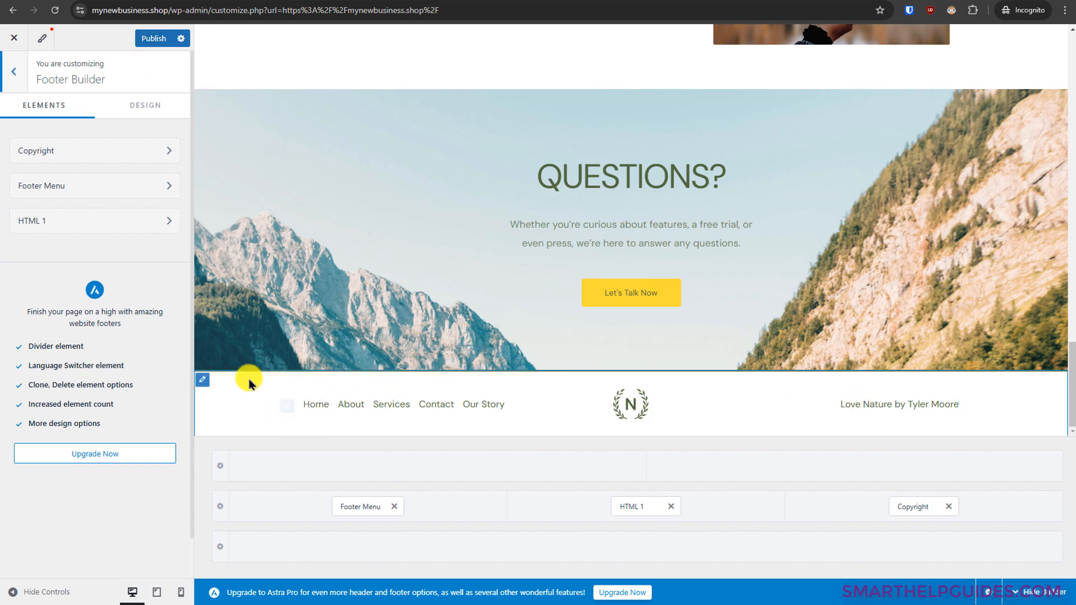
pyautogui.click(150, 39)
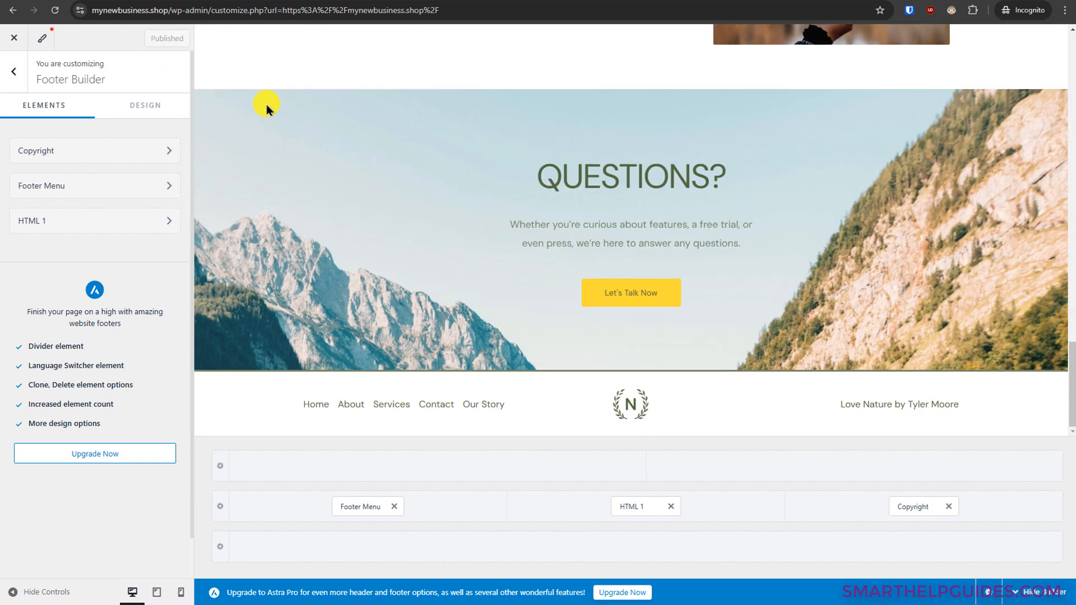
pyautogui.click(11, 42)
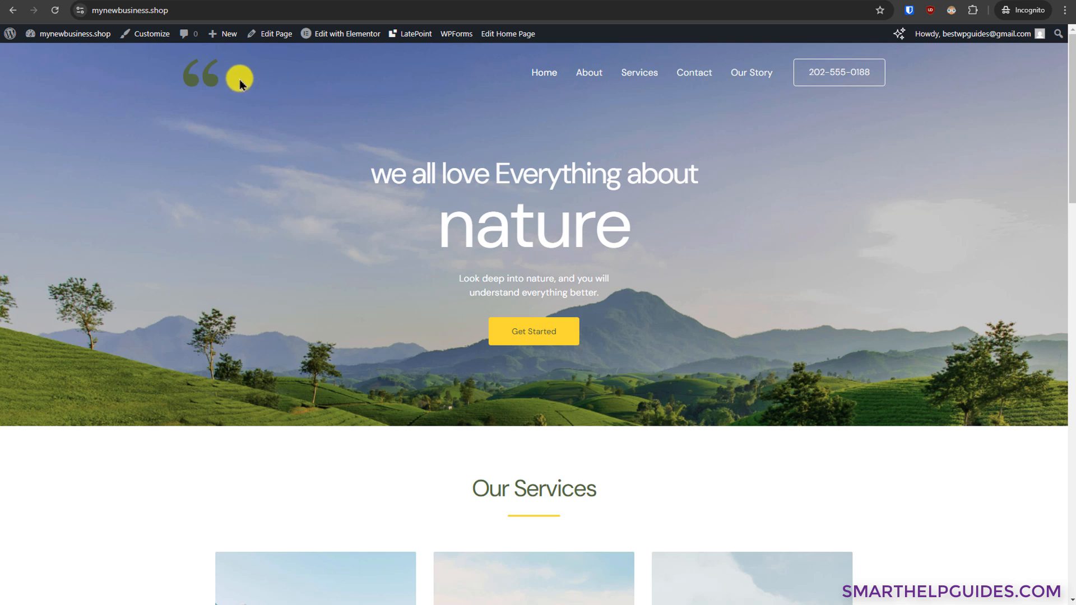
# Step: Create a new page titled "Blog" and publish it
pyautogui.moveTo(220, 38)
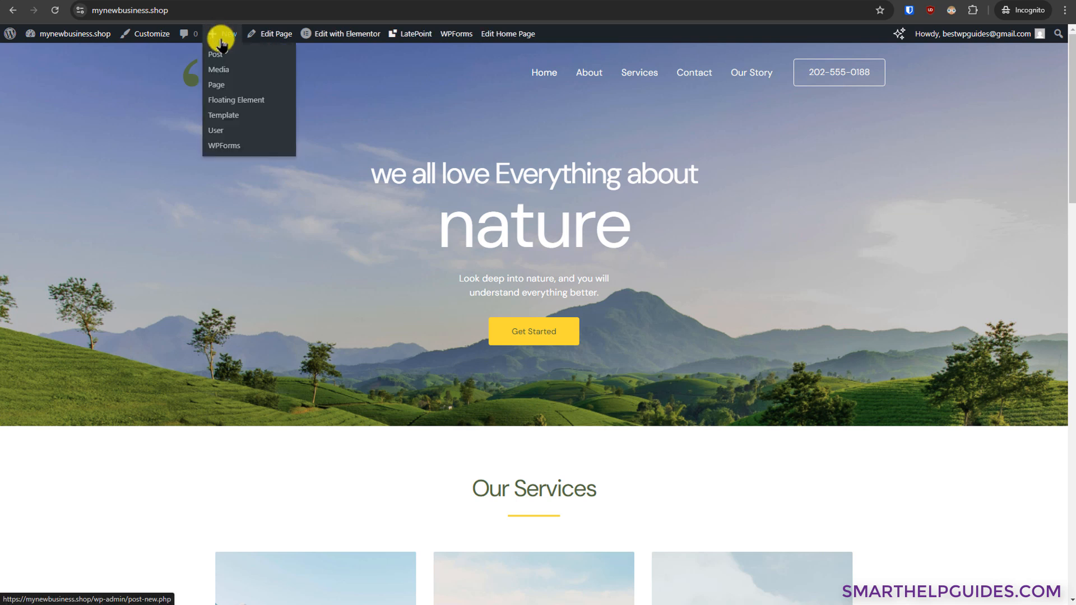
pyautogui.click(220, 85)
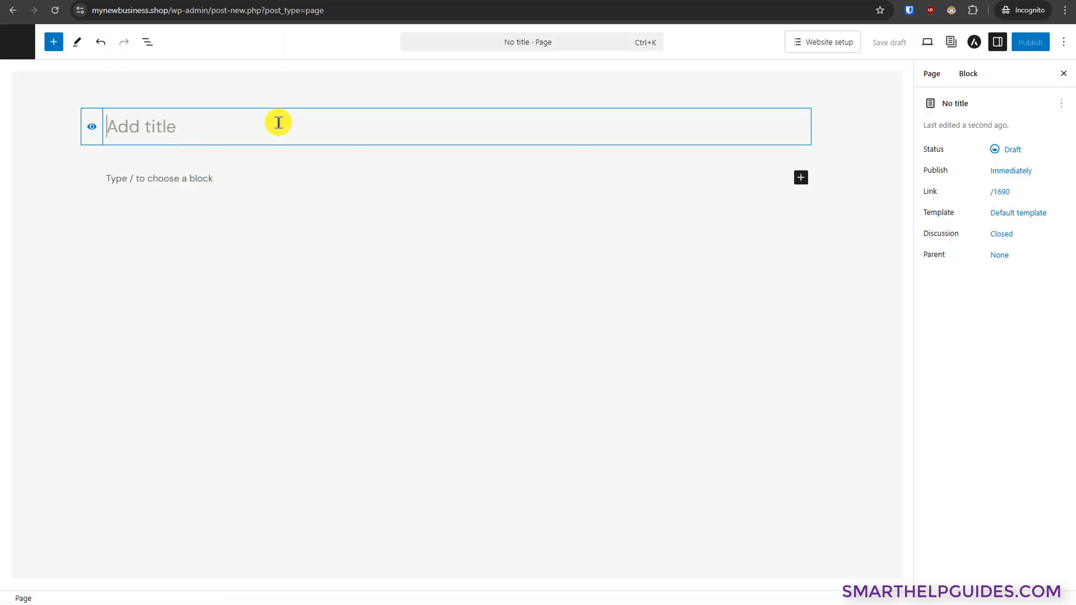
pyautogui.write('Blog')
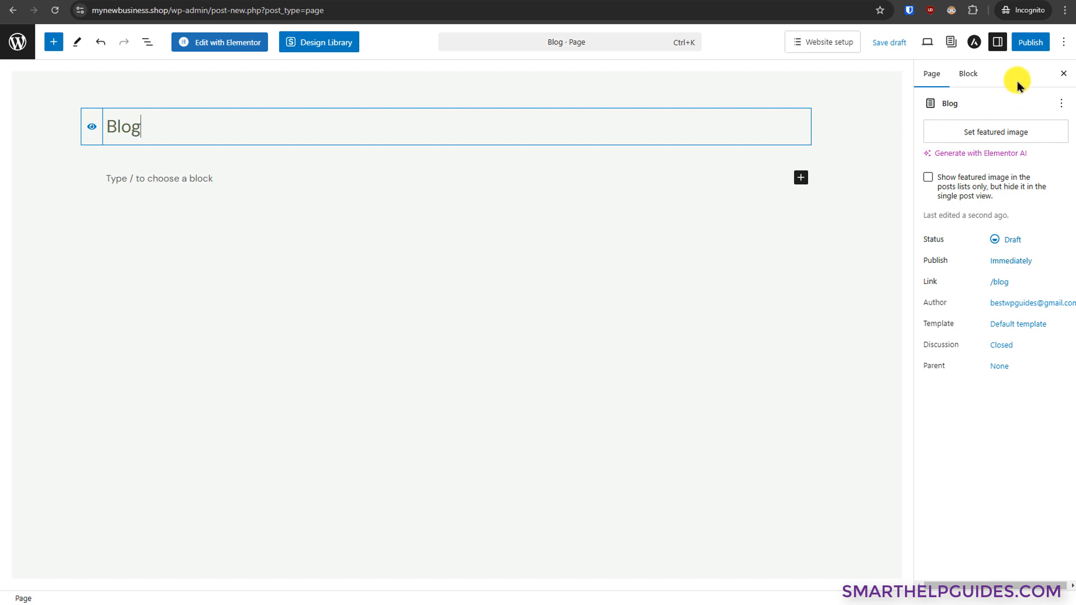
pyautogui.click(1026, 42)
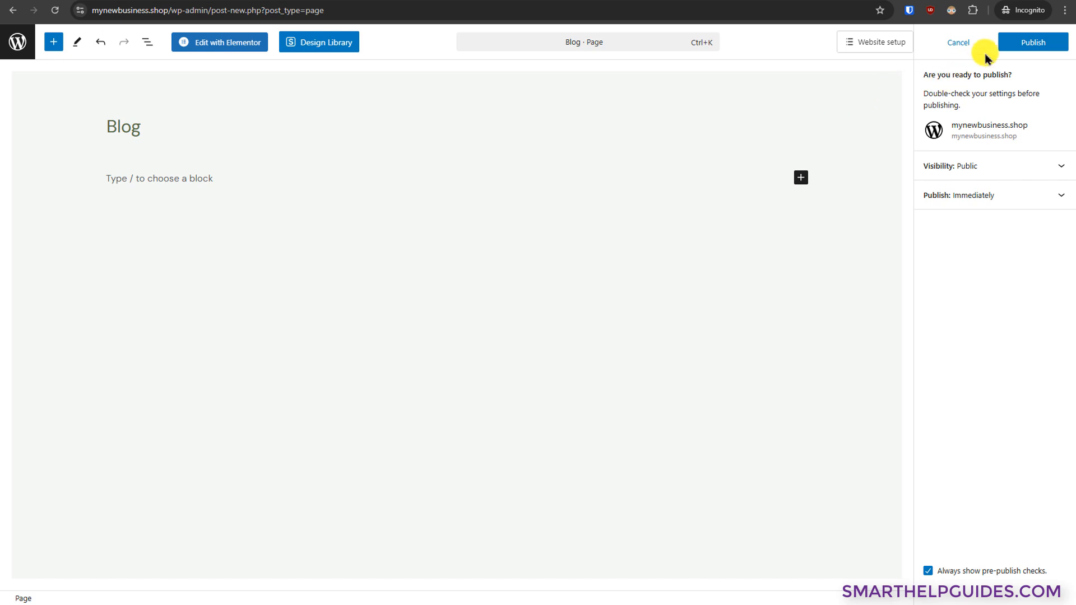
pyautogui.click(1032, 44)
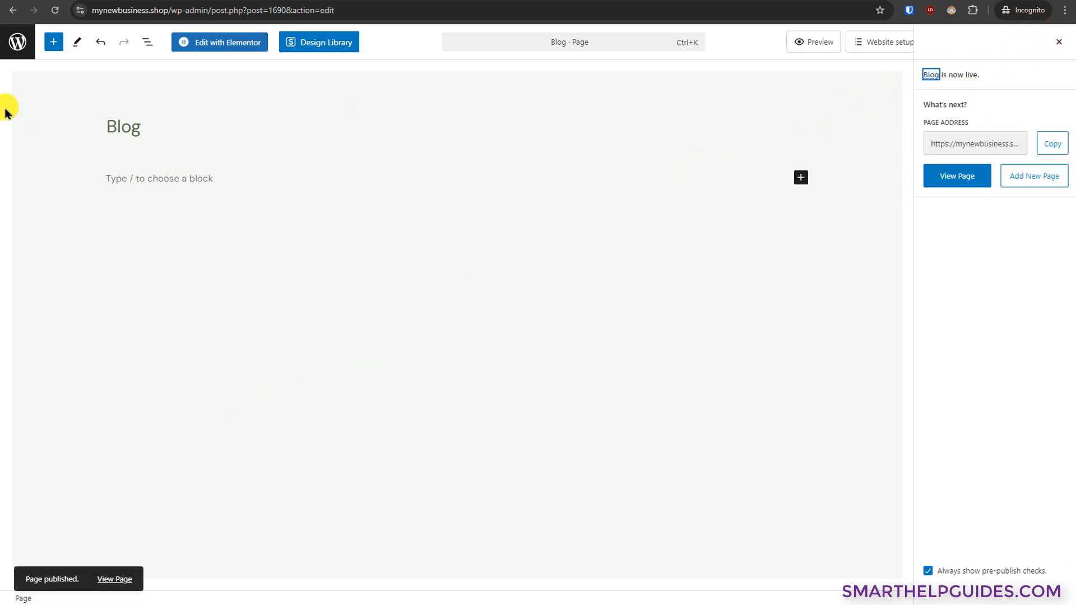
# Step: Set Blog as the posts page in the WordPress reading settings and save the changes
pyautogui.click(15, 44)
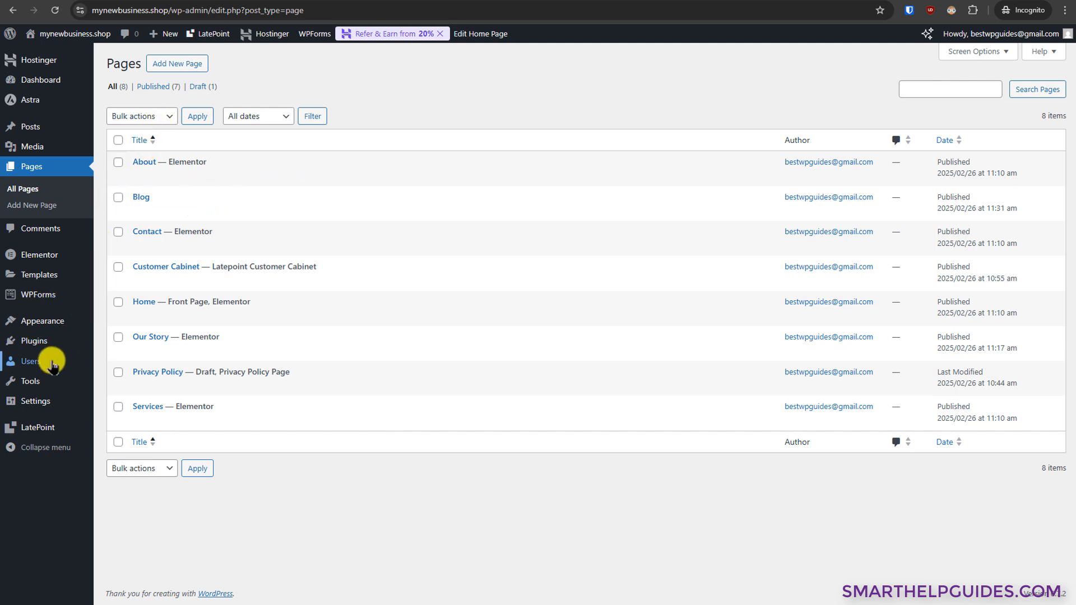
pyautogui.moveTo(49, 403)
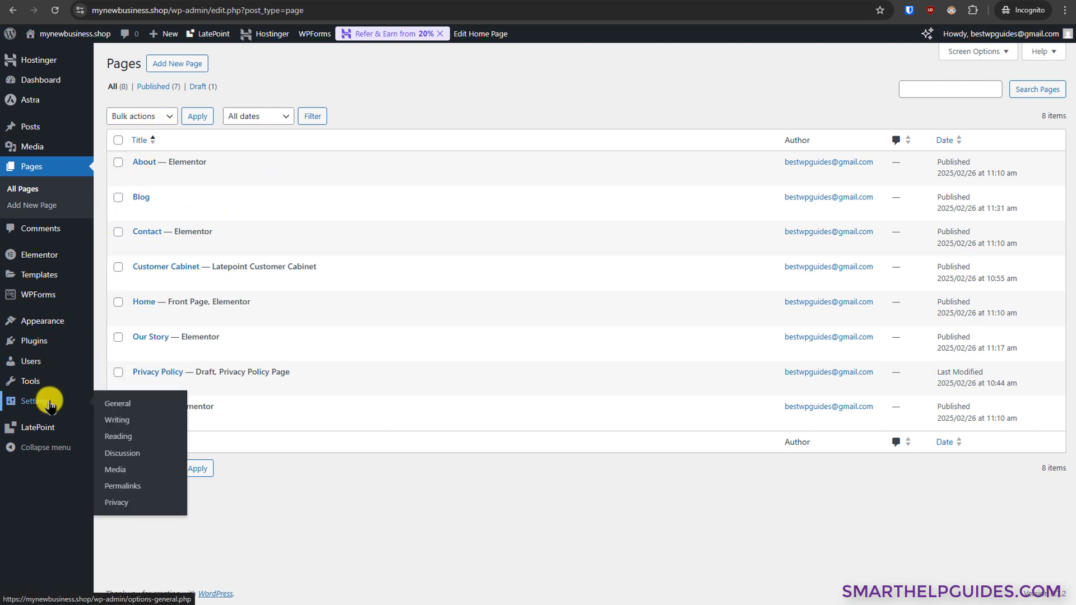
pyautogui.click(120, 436)
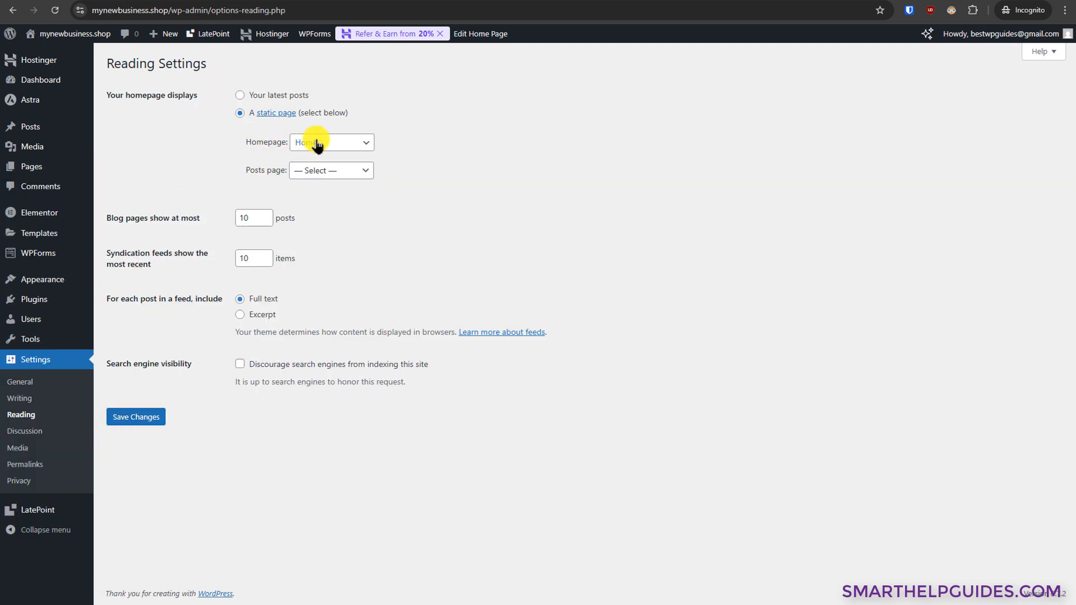
pyautogui.click(317, 172)
pyautogui.click(320, 220)
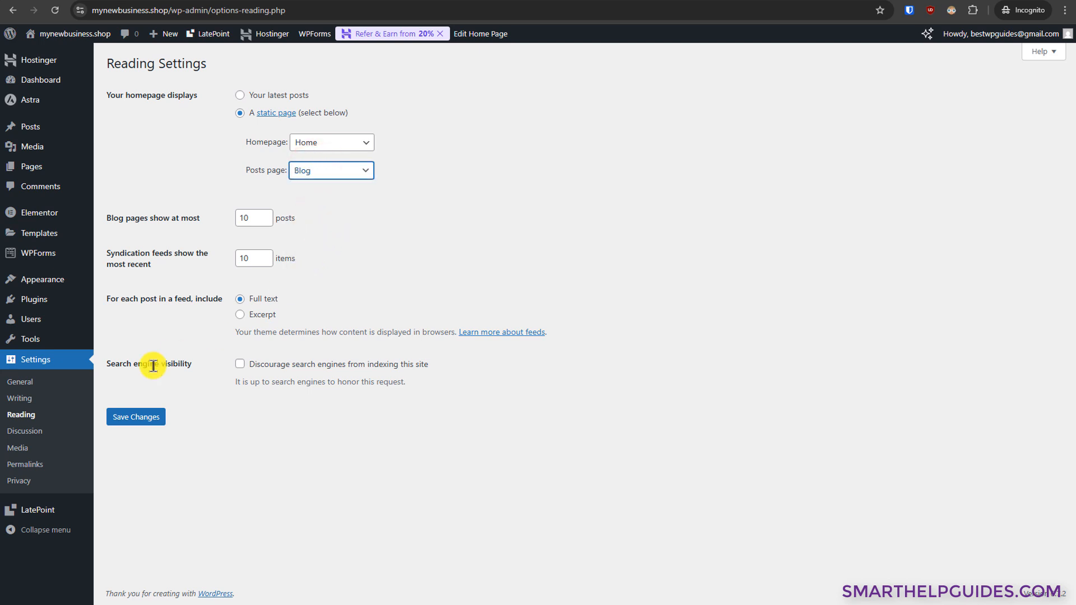
pyautogui.click(125, 419)
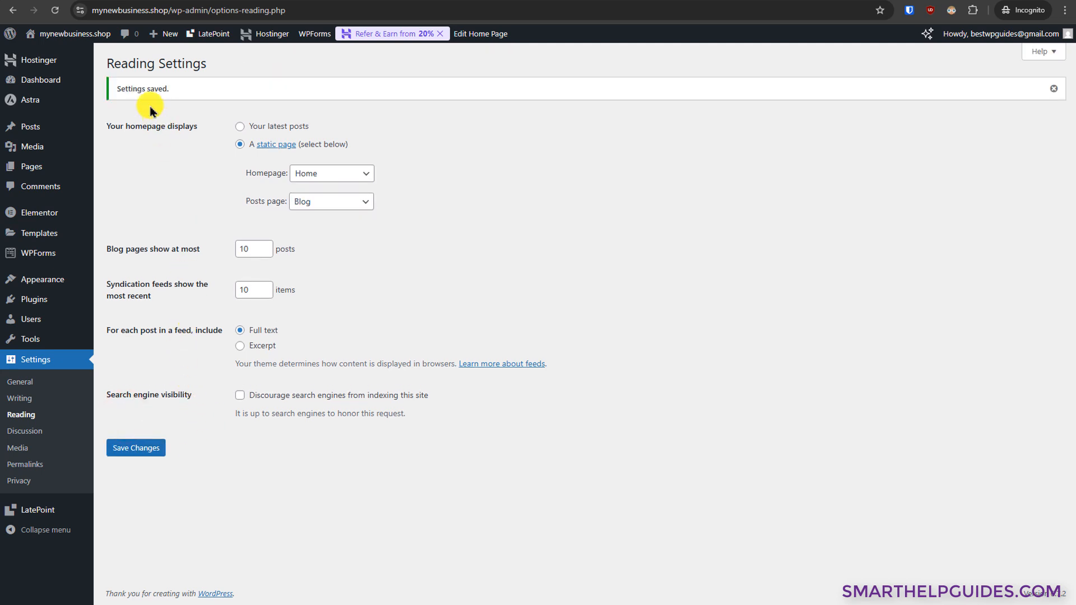
# Step: Open the live site in a new browser tab and bring up the Main Menu for editing in the site customizer
pyautogui.moveTo(25, 34)
pyautogui.rightClick(42, 51)
pyautogui.click(55, 64)
pyautogui.click(552, 1)
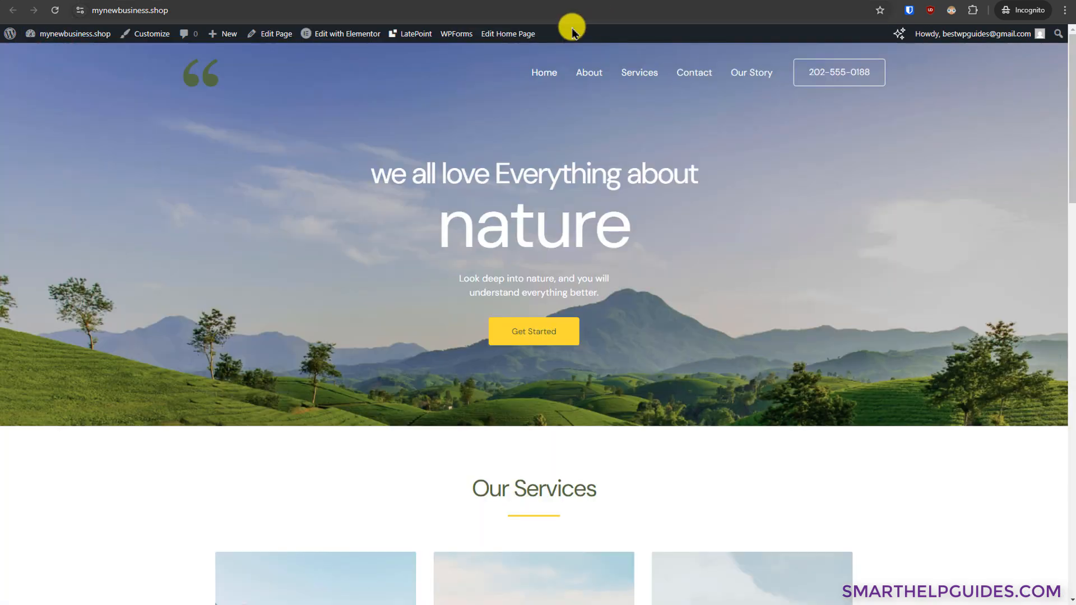
pyautogui.click(131, 39)
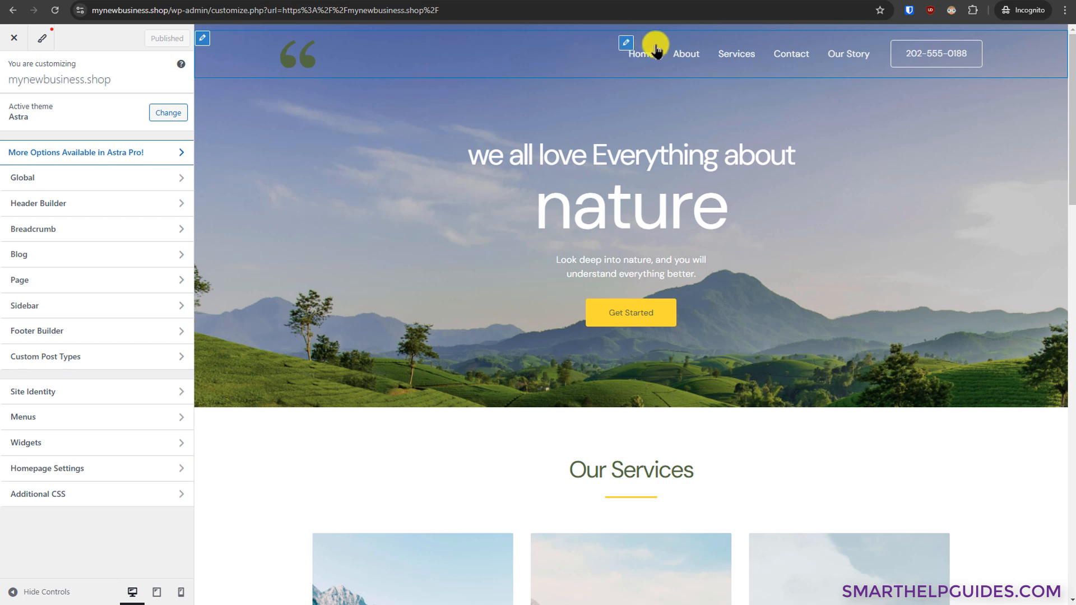
pyautogui.click(625, 42)
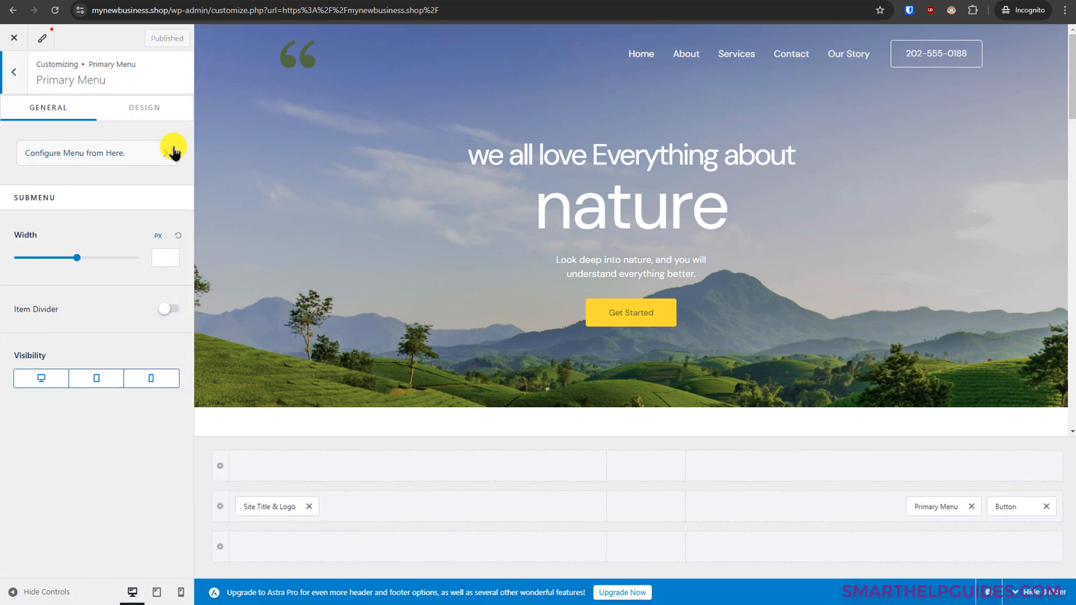
pyautogui.click(103, 161)
pyautogui.click(56, 272)
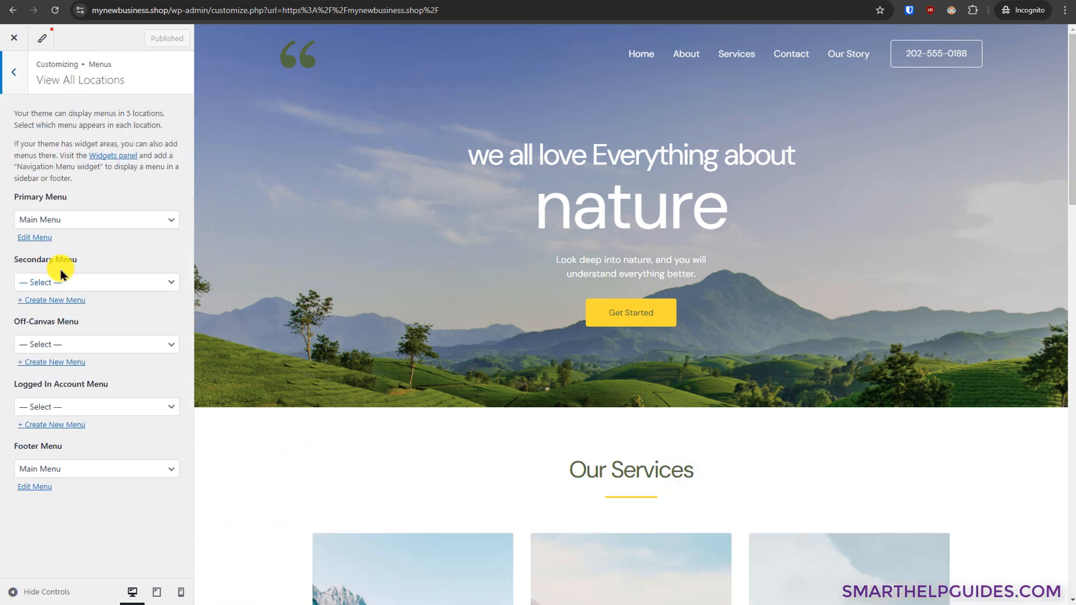
pyautogui.click(36, 238)
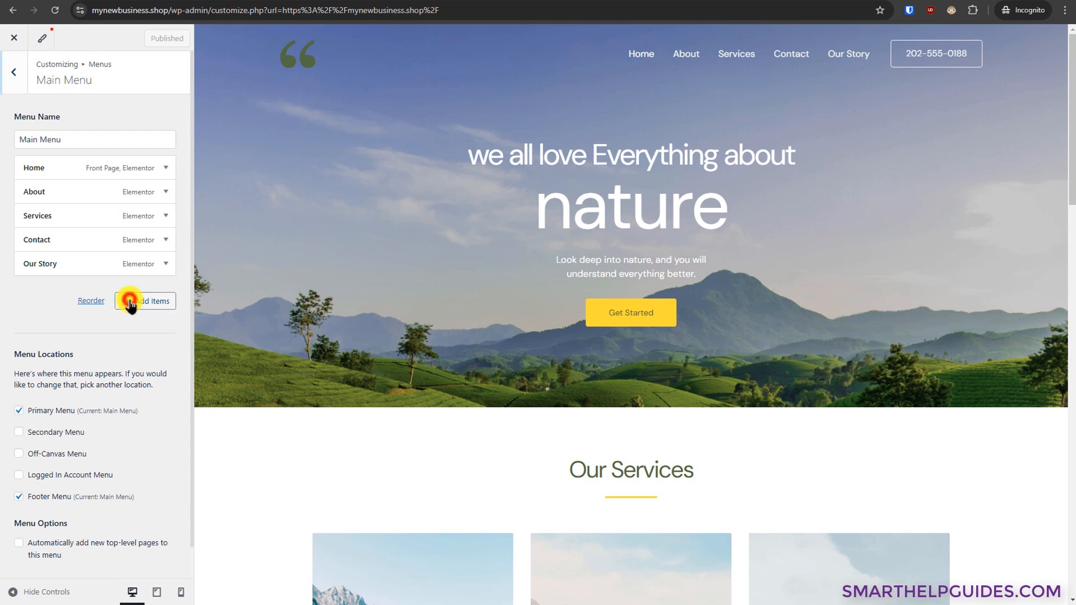
# Step: Add the Blog page to the Main Menu and place it directly after Home
pyautogui.click(129, 303)
pyautogui.click(216, 157)
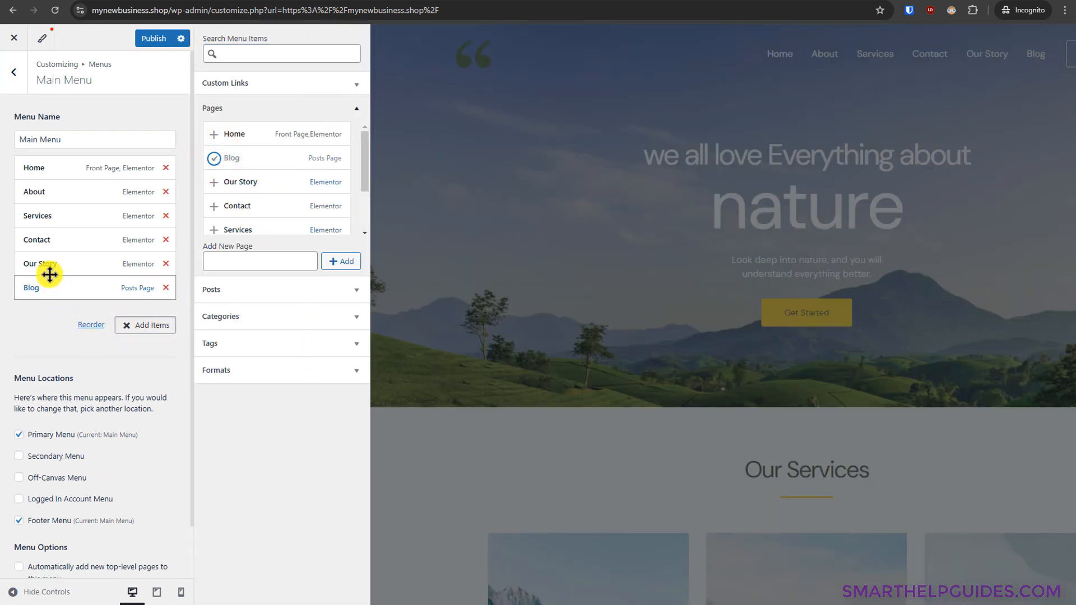
pyautogui.moveTo(45, 289); pyautogui.dragTo(48, 189)
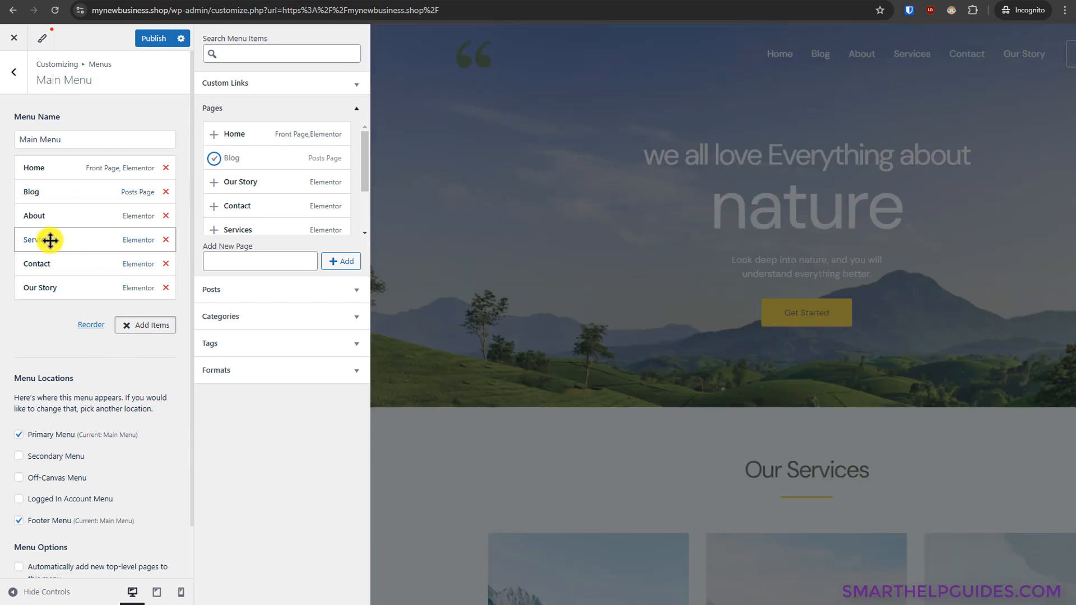
# Step: Try nesting Services under About as a sub-item, and move it back to the top level
pyautogui.moveTo(51, 240)
pyautogui.mouseDown()
pyautogui.moveTo(68, 238)
pyautogui.moveTo(68, 255)
pyautogui.moveTo(70, 242)
pyautogui.mouseUp()
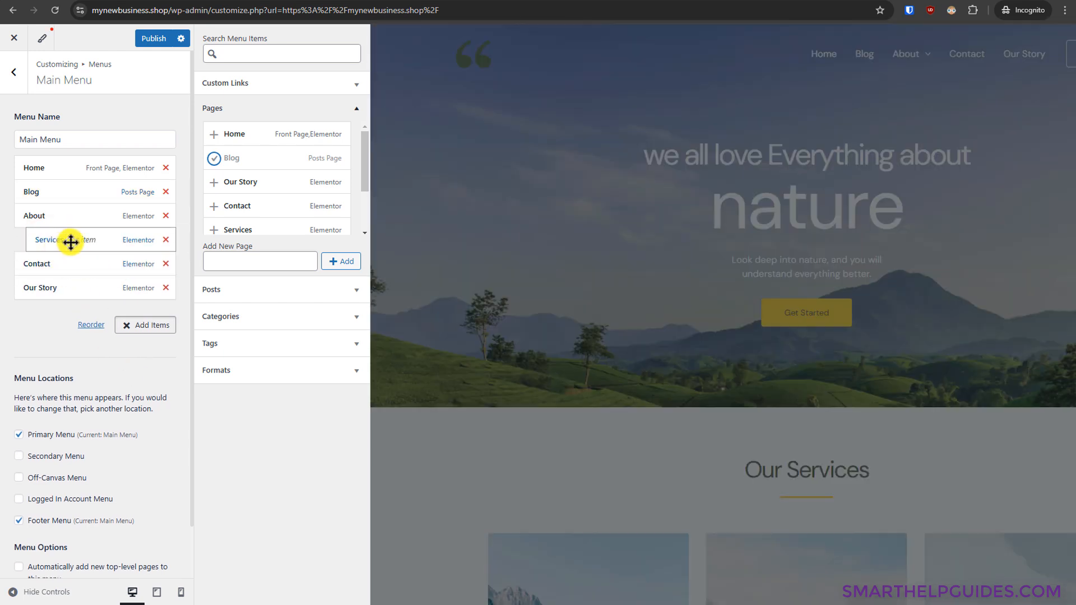
pyautogui.moveTo(58, 240); pyautogui.dragTo(88, 241)
pyautogui.click(88, 242)
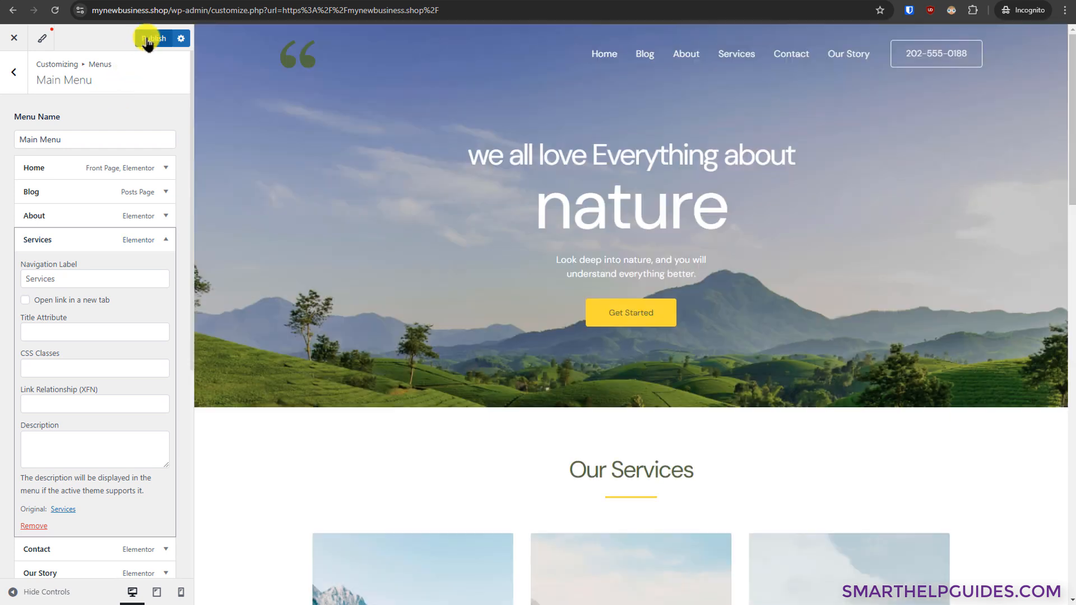
# Step: Publish the menu changes, leave the customizer and view the Blog page on the live site
pyautogui.click(147, 39)
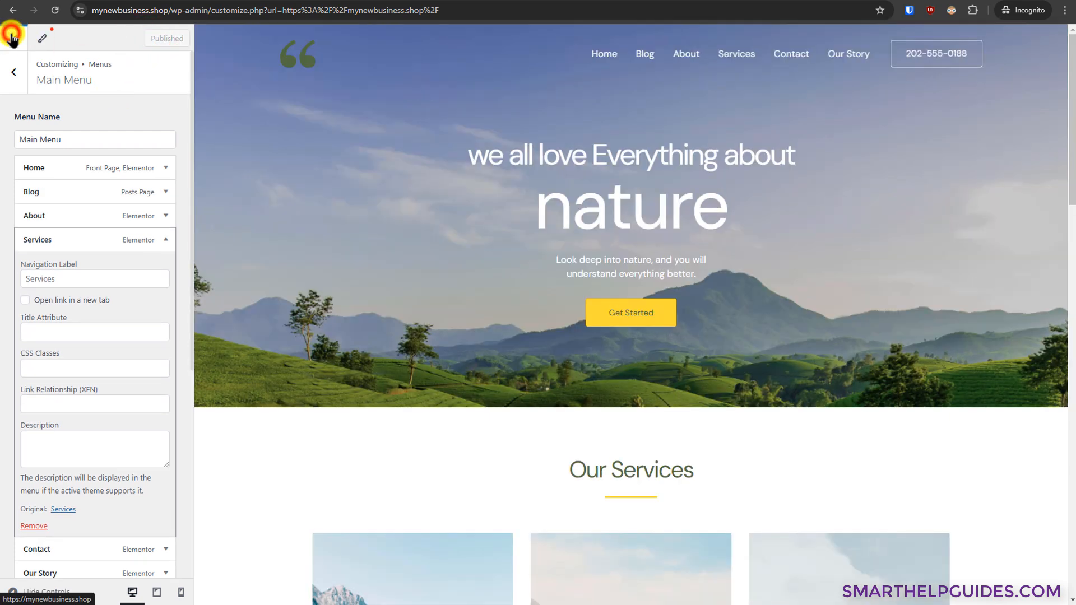
pyautogui.click(12, 37)
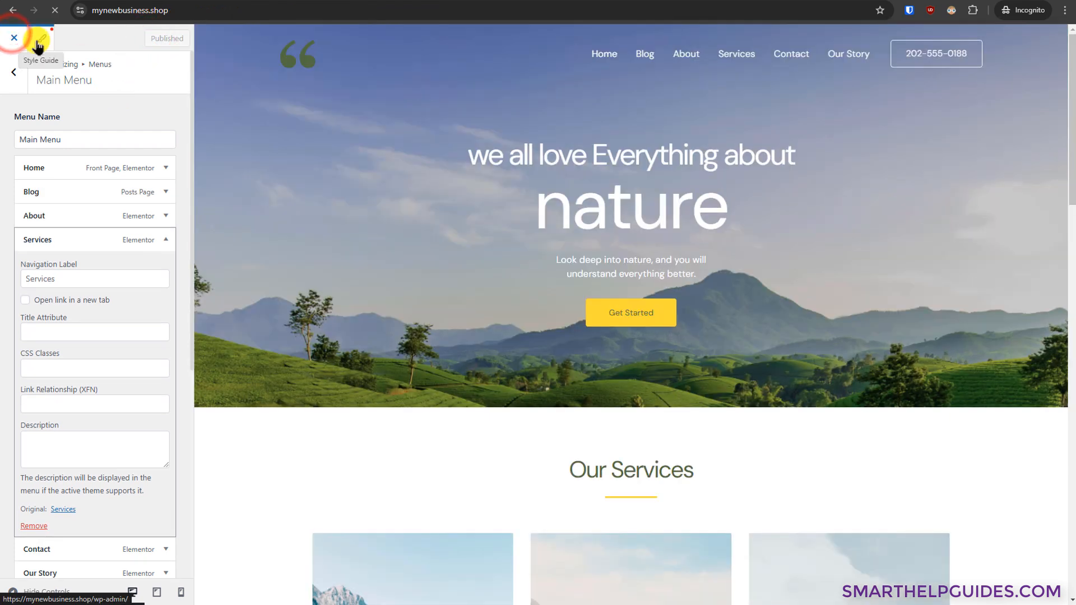
pyautogui.click(553, 71)
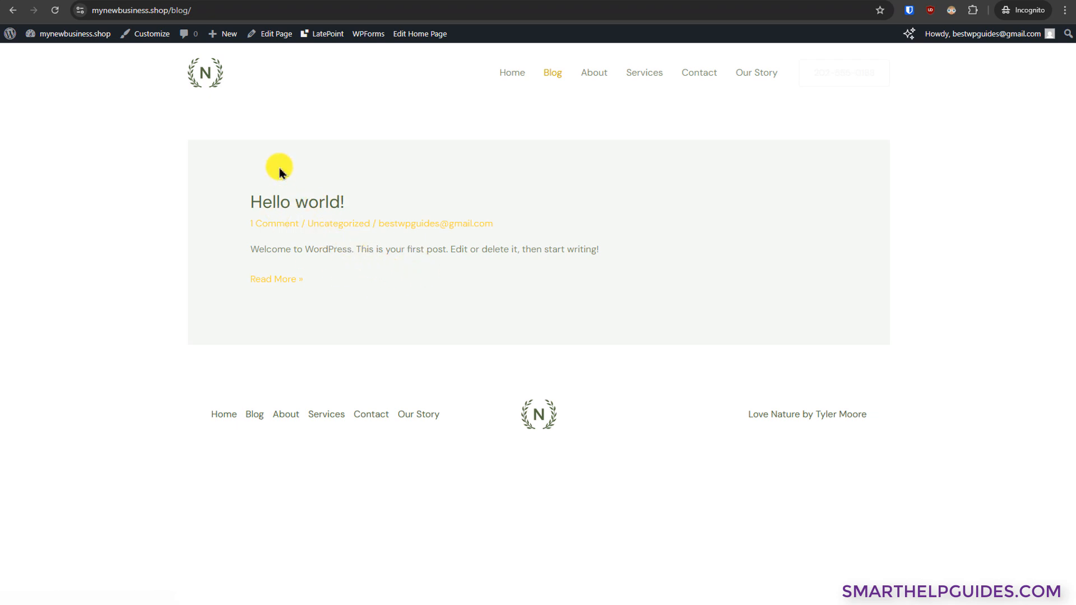
# Step: Create a new post titled "New Sample Post here" with the paragraph "This is a sample post." and open its pre-publish checks
pyautogui.moveTo(216, 36)
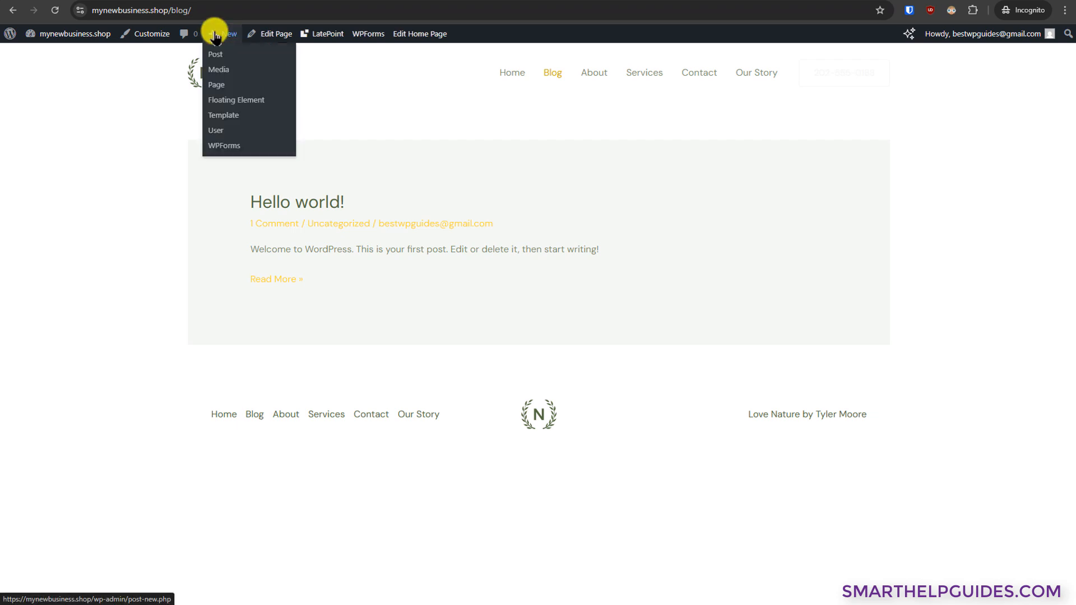
pyautogui.click(637, 0)
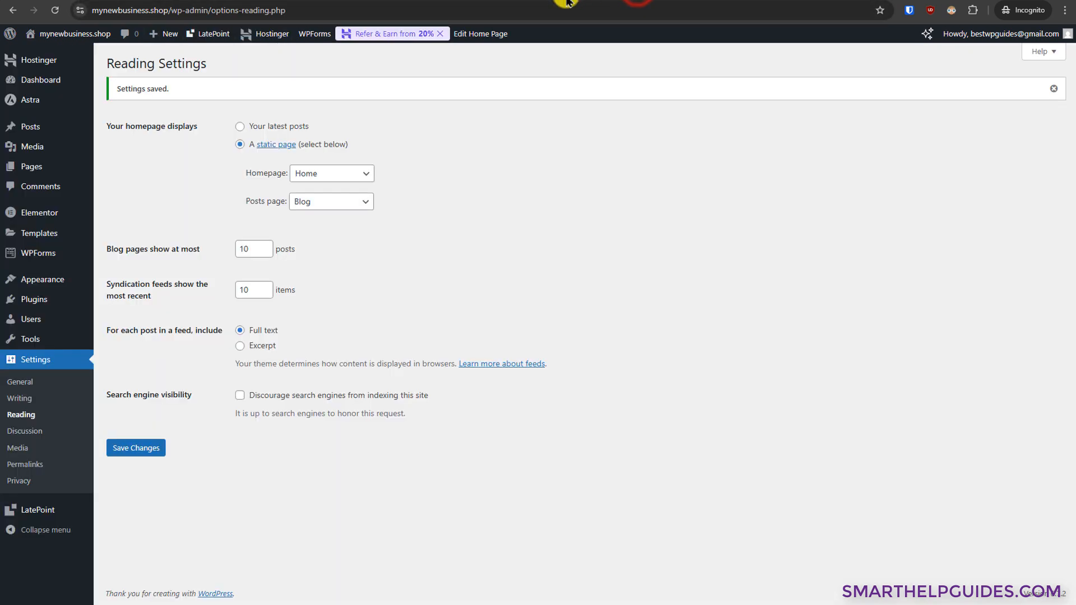
pyautogui.moveTo(36, 125)
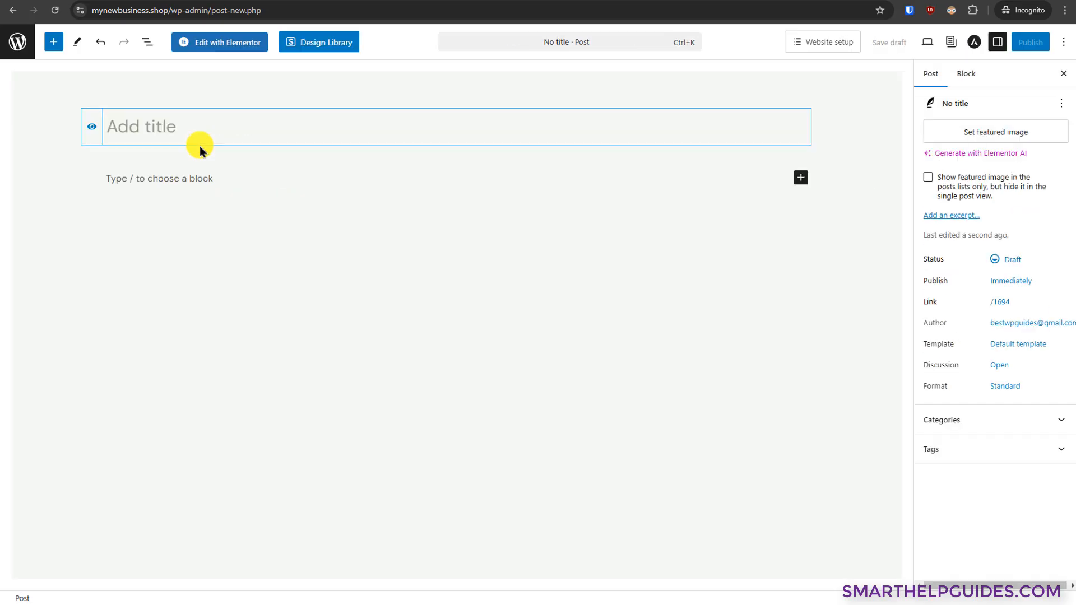
pyautogui.write('New Sample Post here')
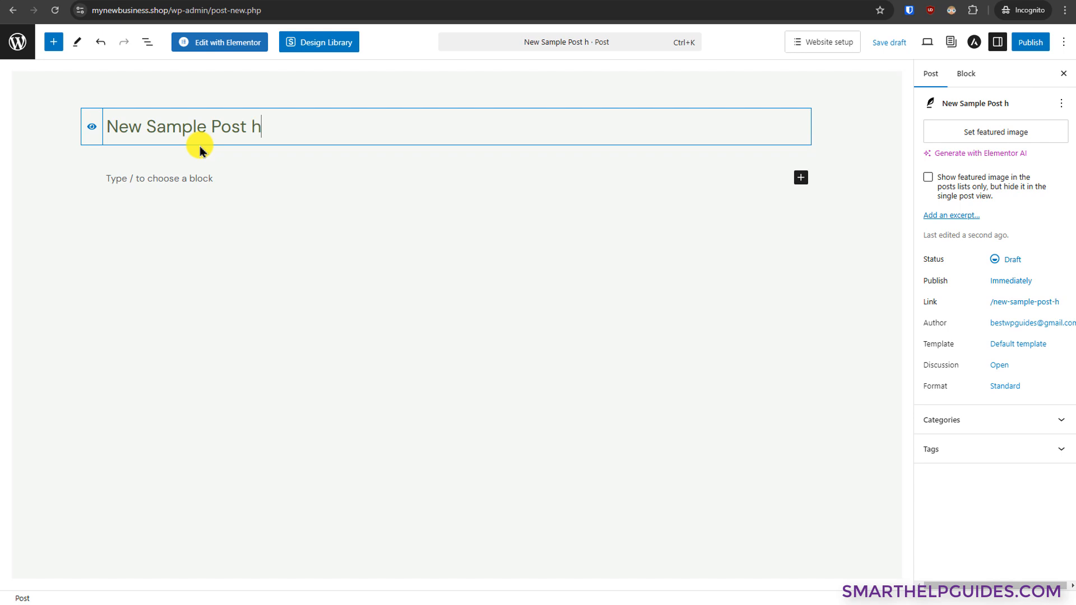
pyautogui.click(168, 178)
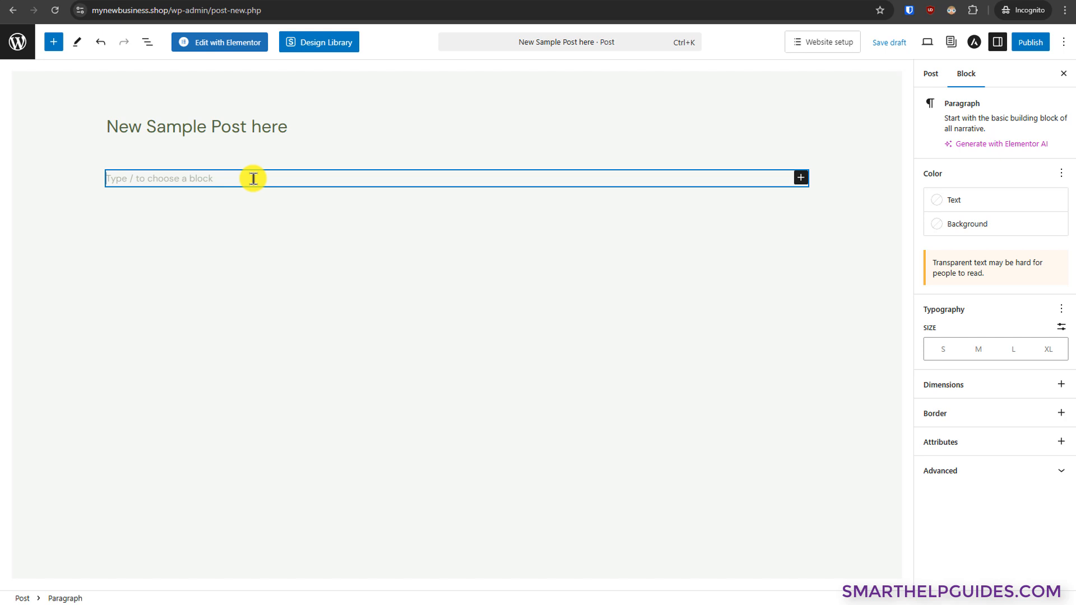
pyautogui.click(1030, 42)
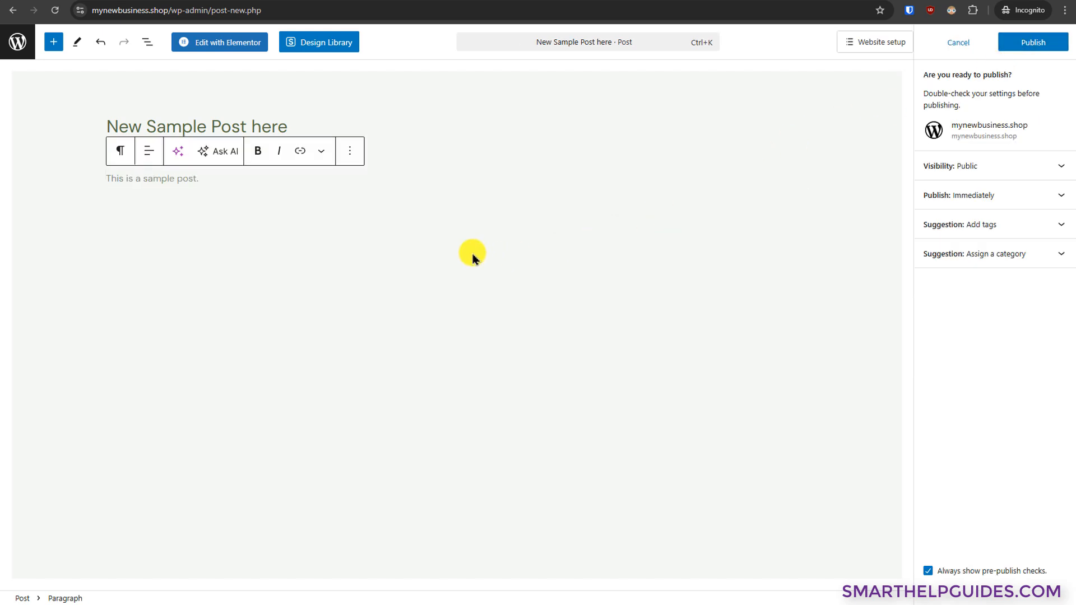
# Step: Edit the post with Elementor and insert an image above the paragraph, using the library photo of a goat on a mountain rock
pyautogui.click(219, 43)
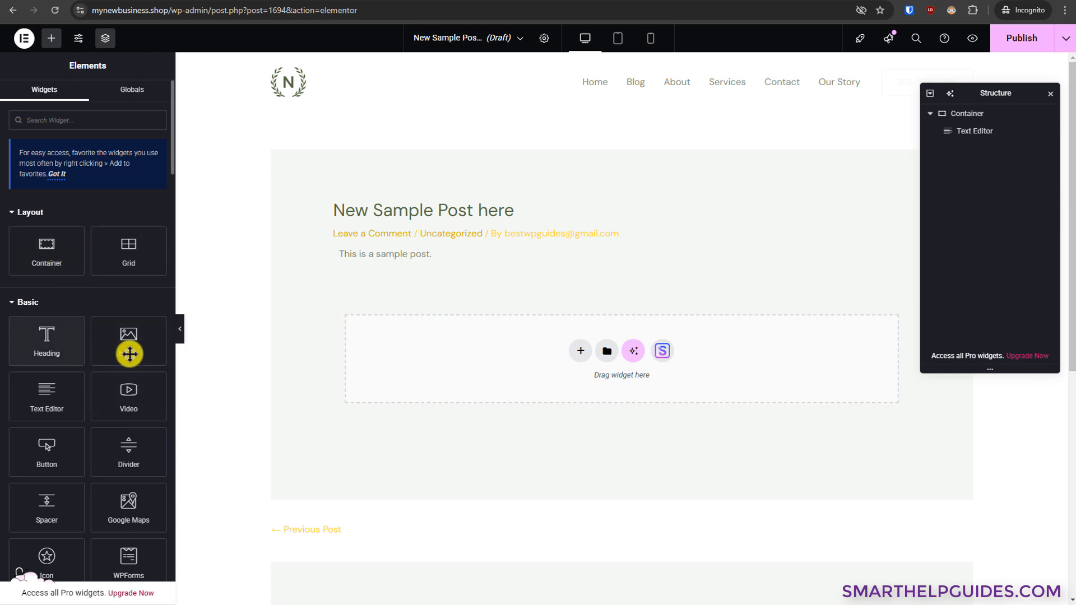
pyautogui.moveTo(123, 344); pyautogui.dragTo(442, 264)
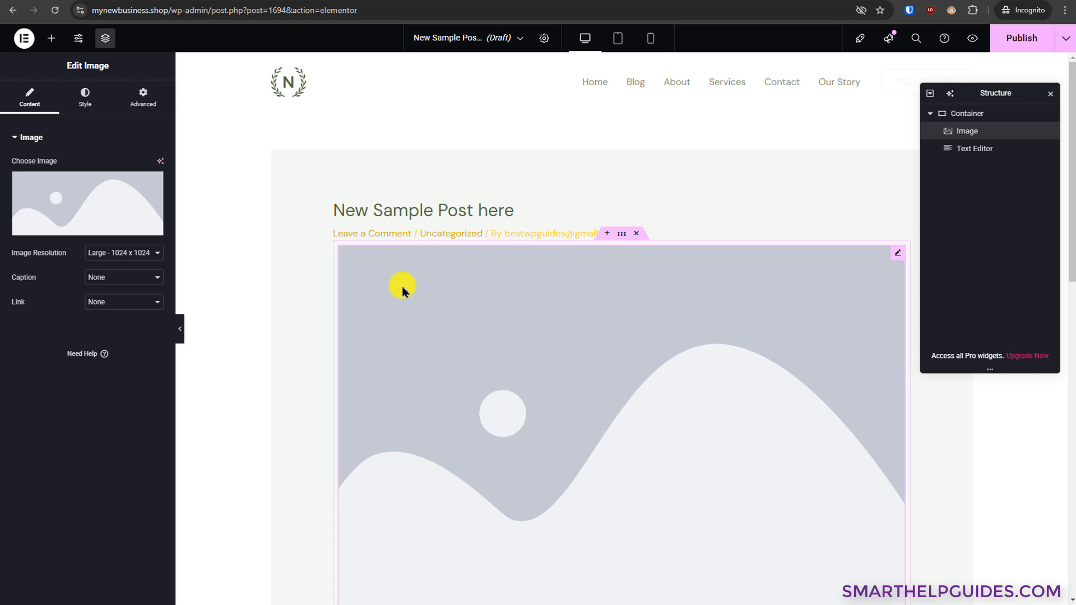
pyautogui.click(61, 189)
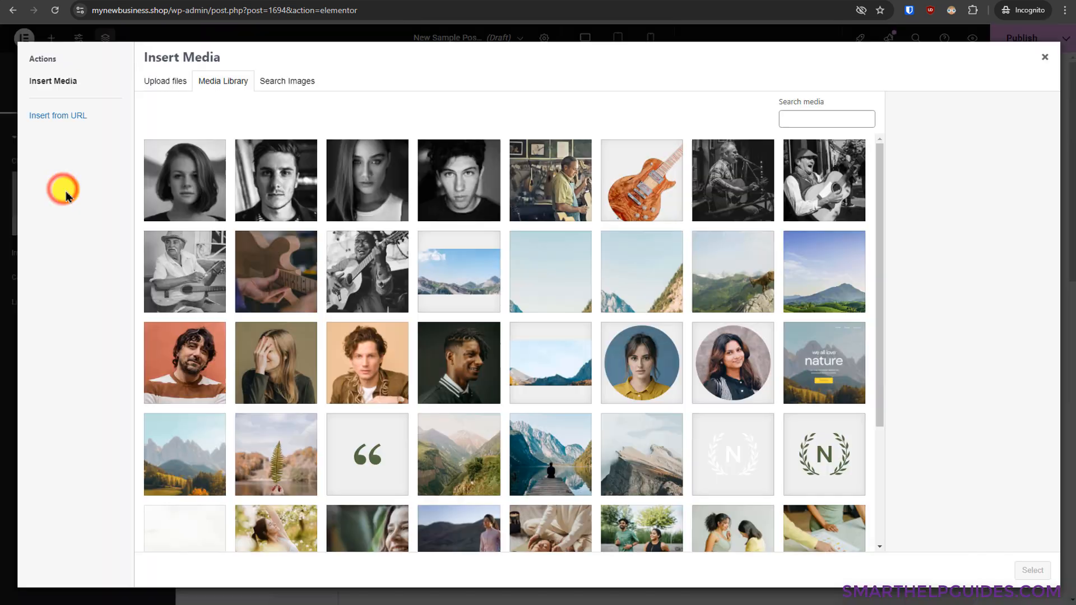
pyautogui.click(164, 336)
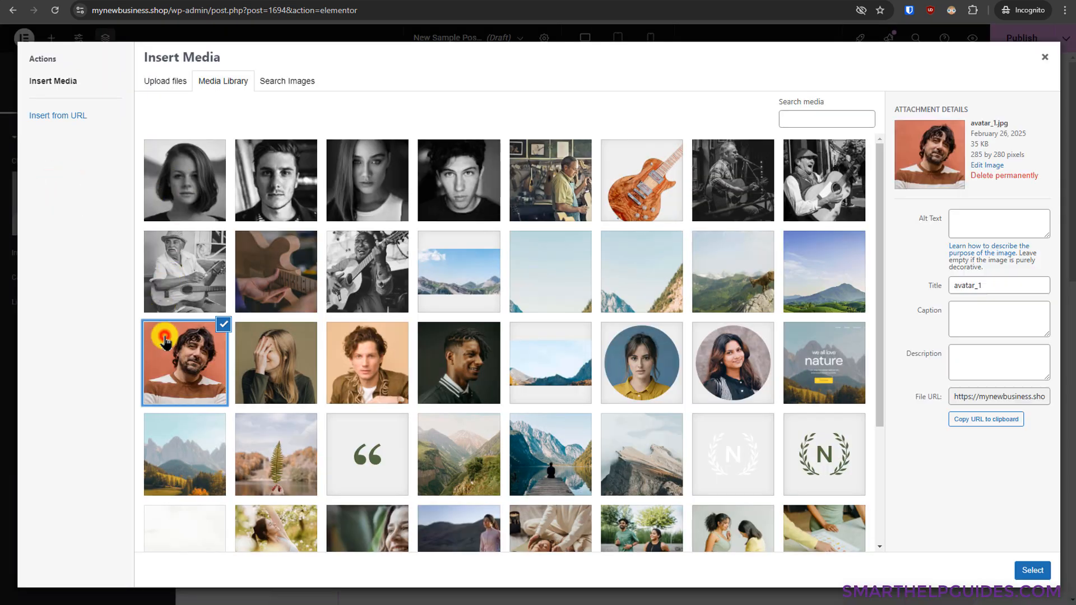
pyautogui.click(743, 272)
pyautogui.click(1033, 571)
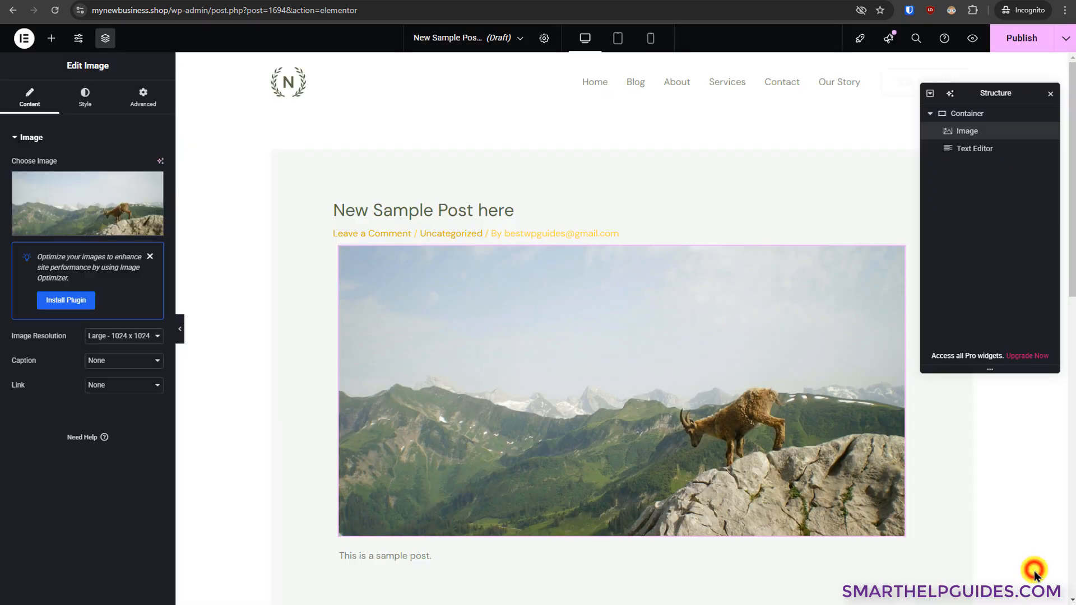
# Step: Set the post image's resolution to Medium - 300 x 300
pyautogui.scroll(-2, 456, 303)
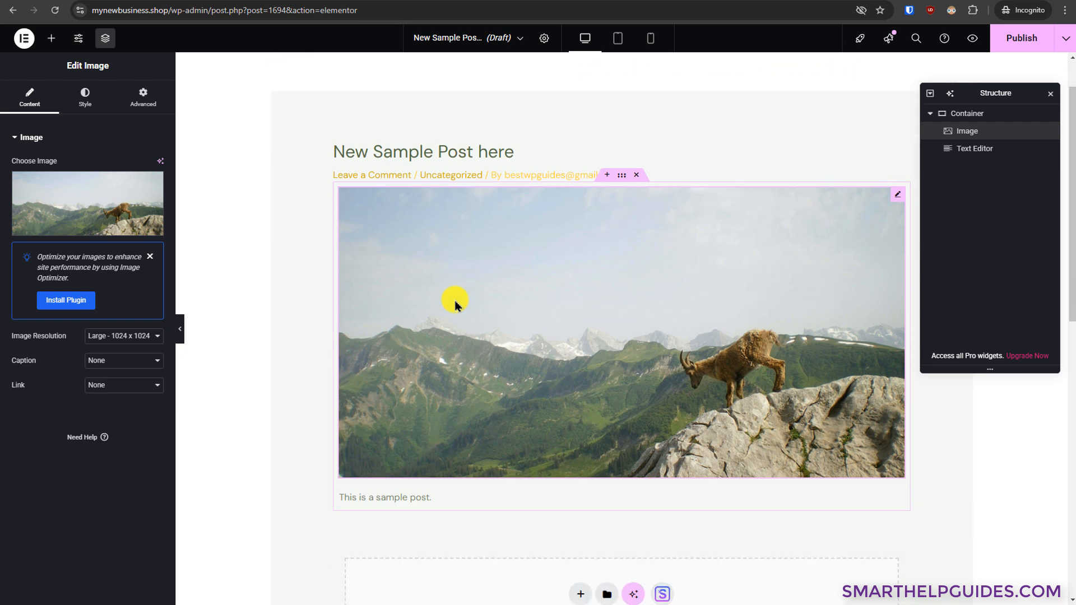
pyautogui.click(113, 336)
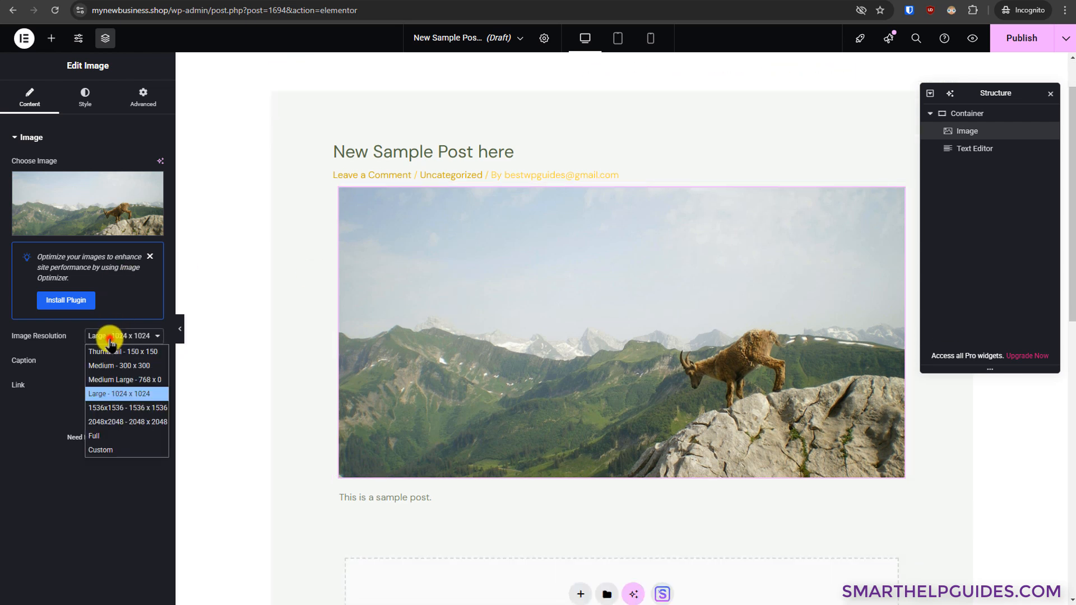
pyautogui.click(120, 366)
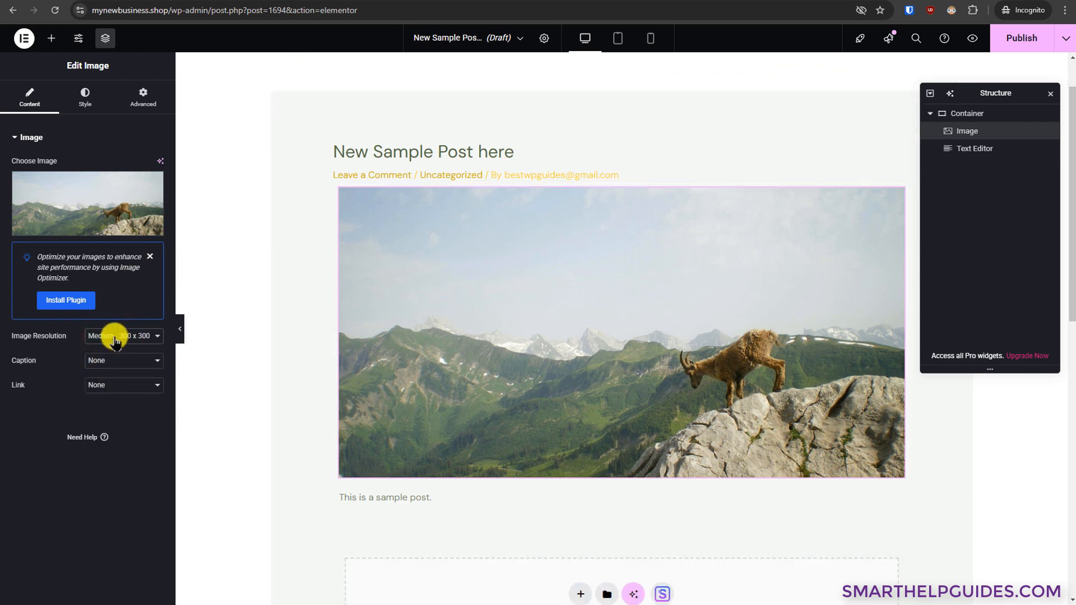
pyautogui.click(710, 144)
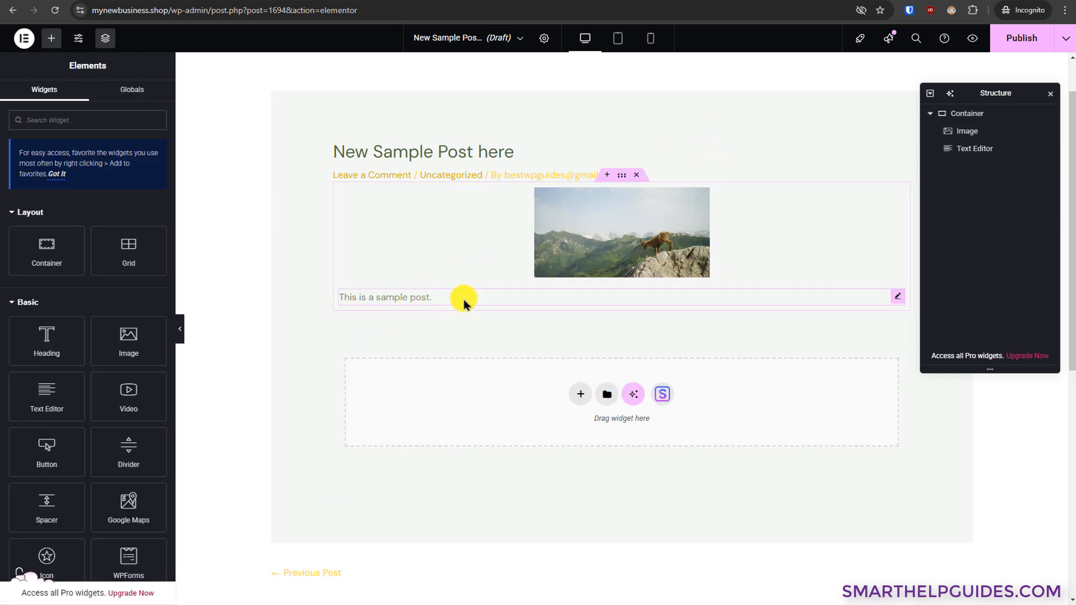
# Step: Add a Text Editor widget with the default placeholder text below the sample paragraph
pyautogui.moveTo(47, 397); pyautogui.dragTo(439, 338)
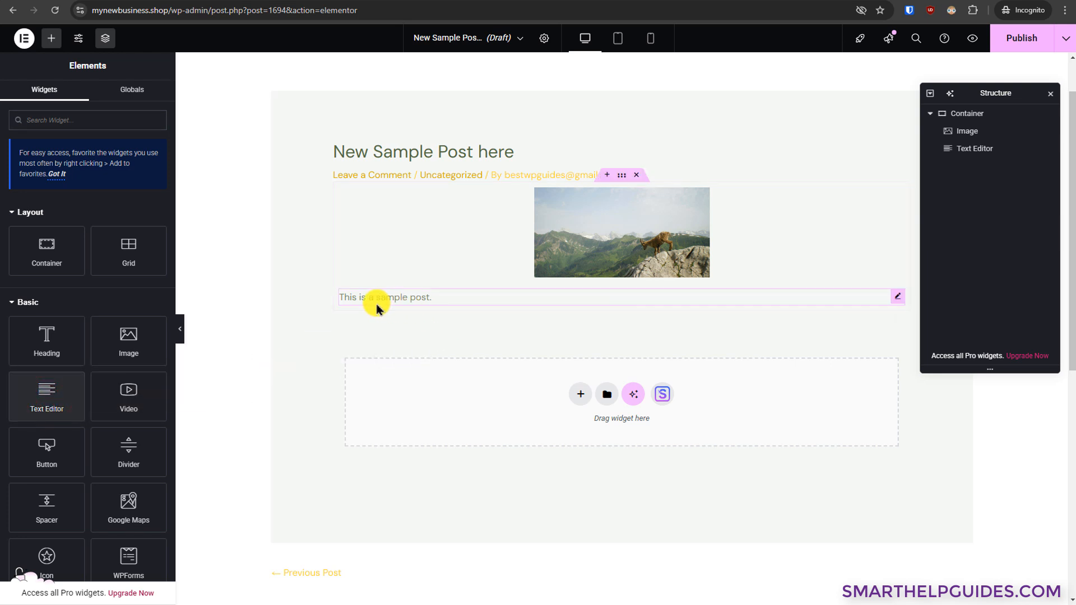
pyautogui.moveTo(47, 392); pyautogui.dragTo(528, 305)
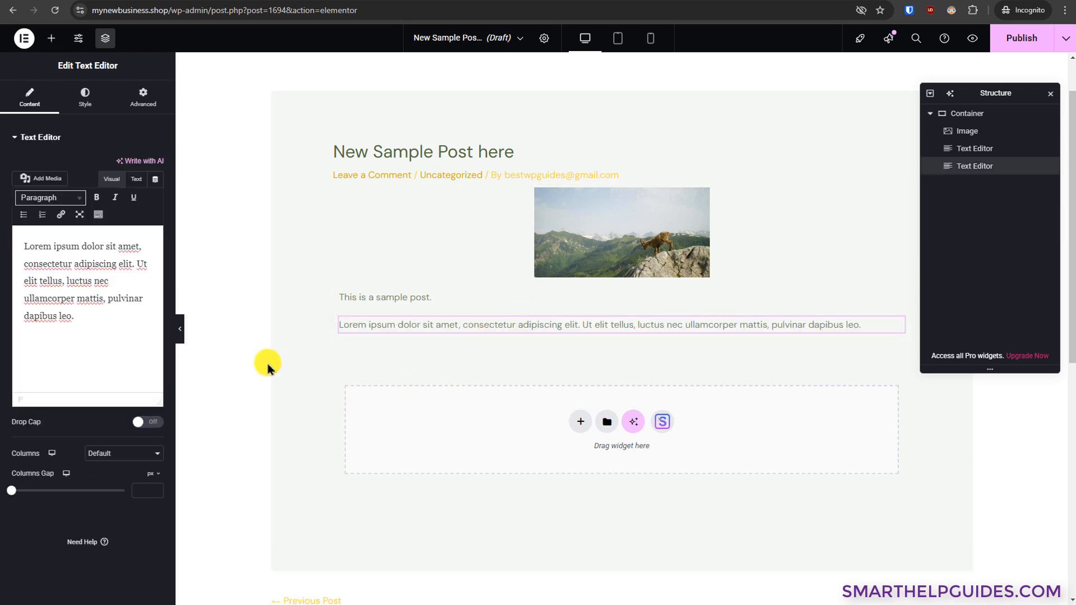
pyautogui.click(365, 365)
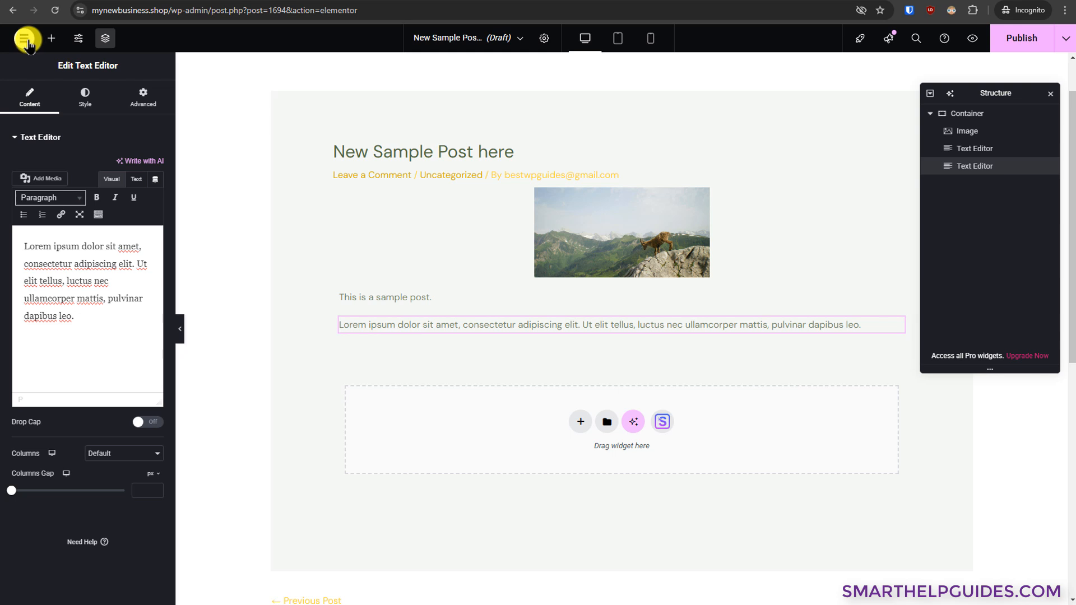
# Step: Browse the available Elementor widgets and publish the sample post
pyautogui.click(57, 39)
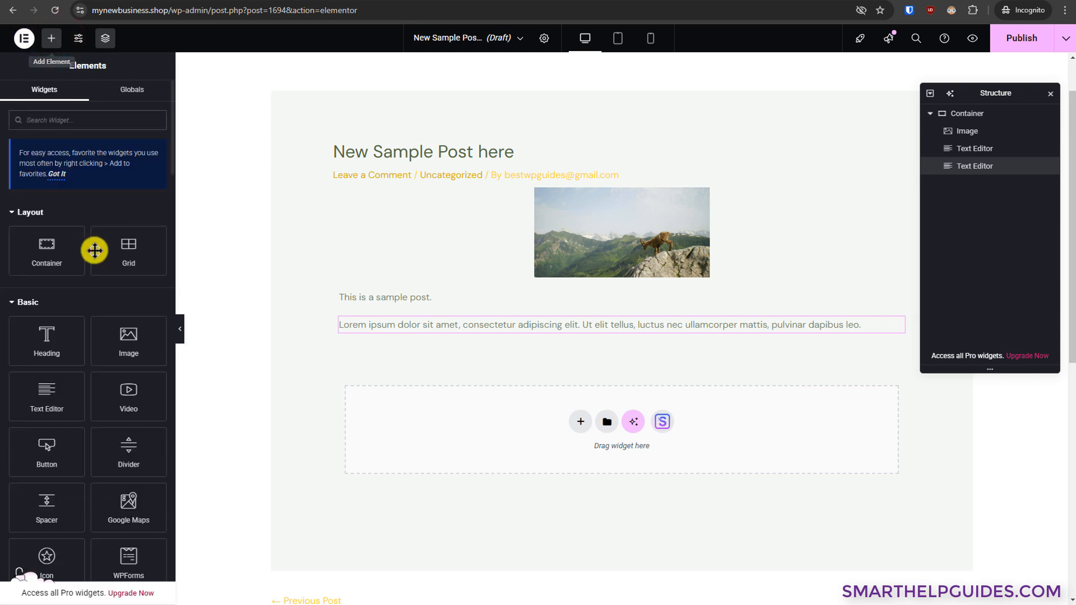
pyautogui.scroll(-2, 101, 291)
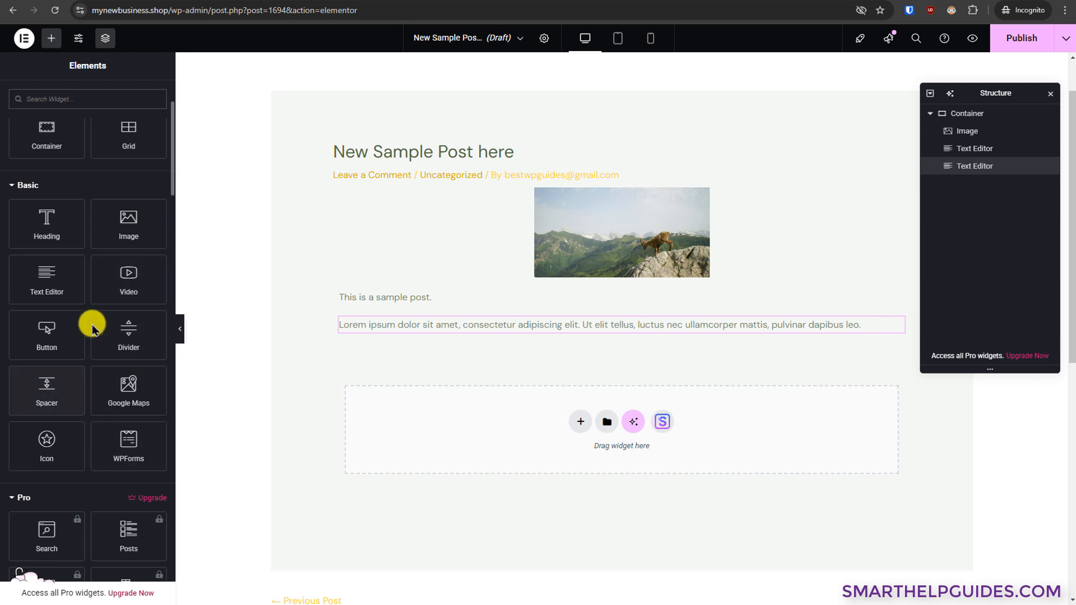
pyautogui.scroll(1, 489, 263)
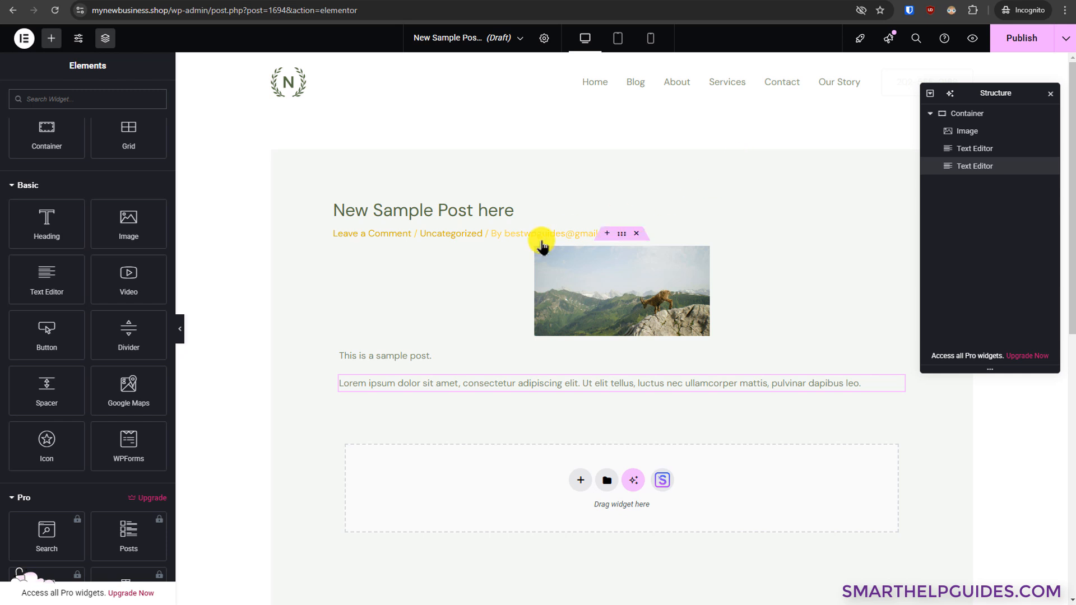
pyautogui.click(1018, 41)
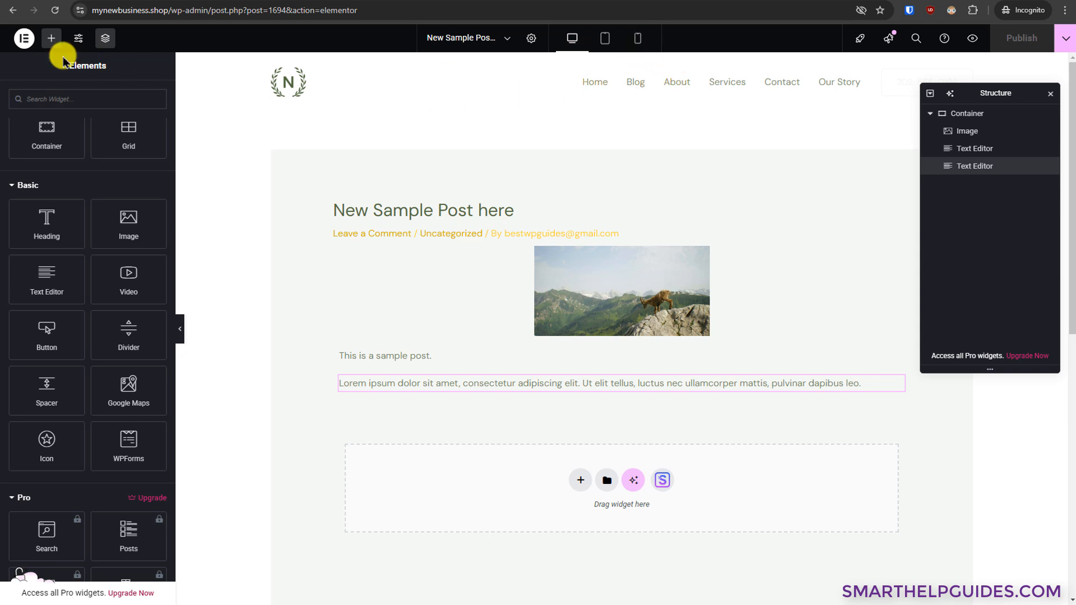
# Step: Exit the Elementor editor to WordPress and return to the list of all posts
pyautogui.click(24, 40)
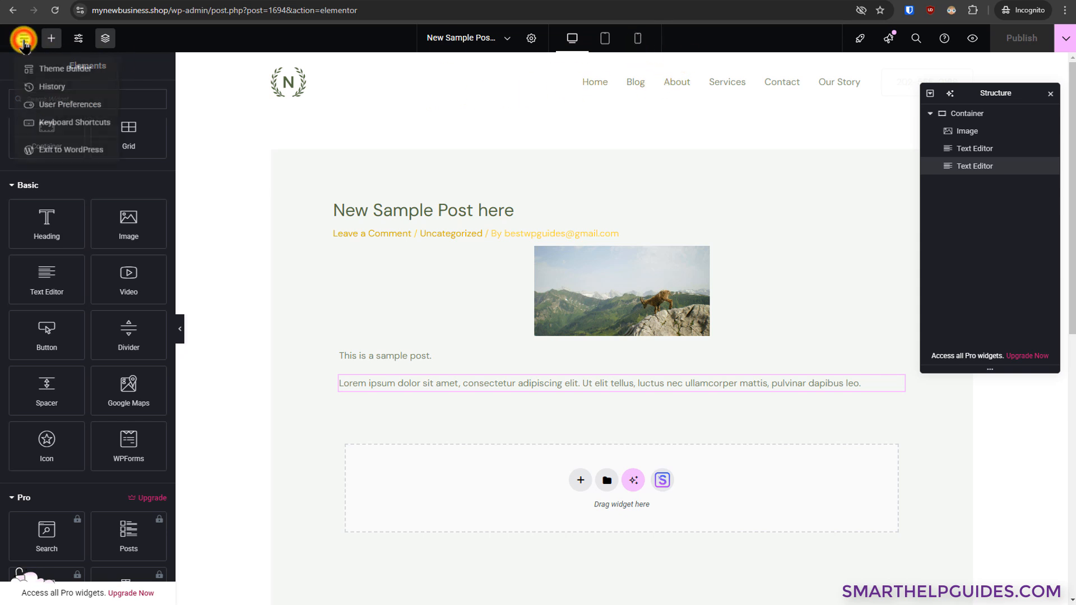
pyautogui.click(44, 154)
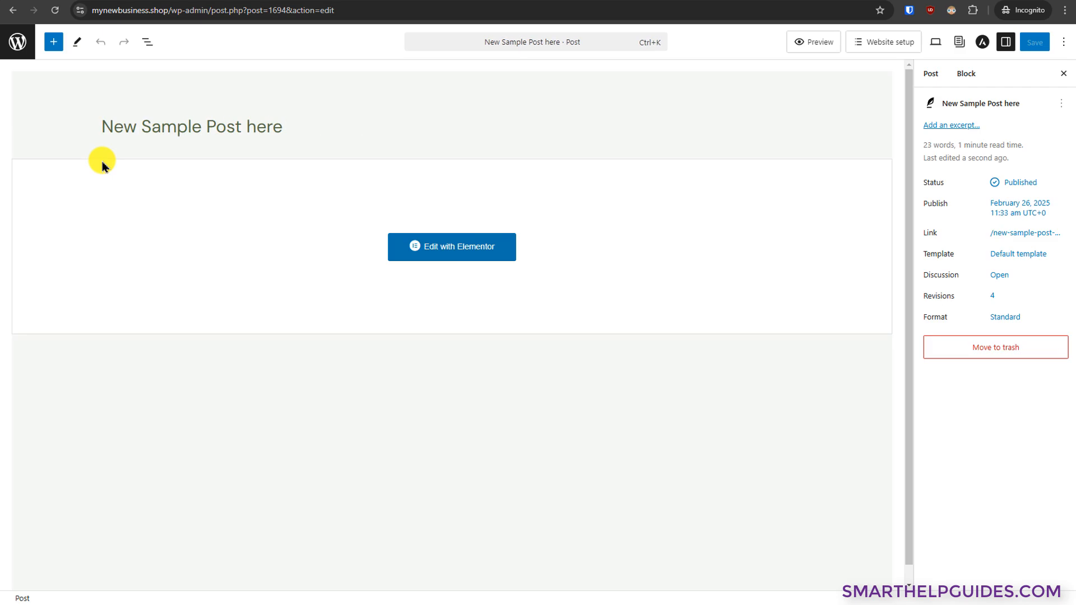
pyautogui.click(19, 41)
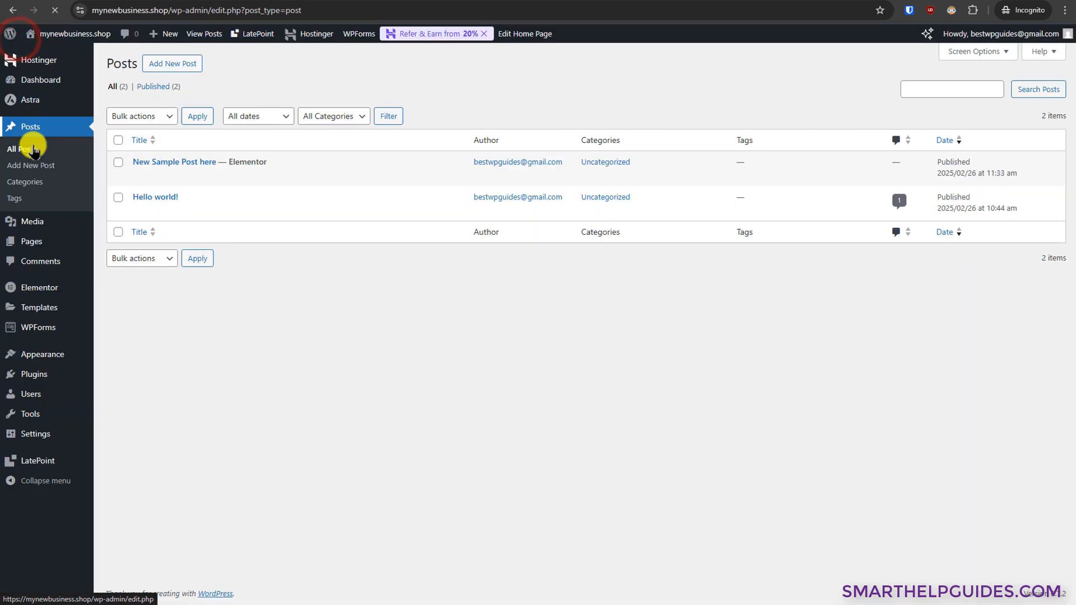
pyautogui.click(199, 420)
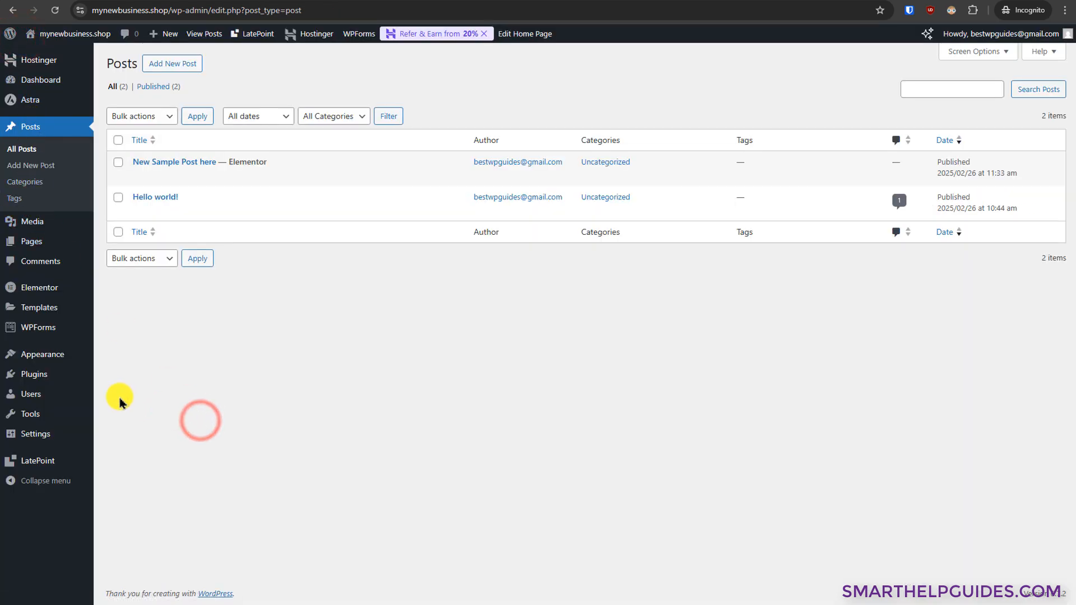
# Step: Review the site's General settings and select Post name as the permalink structure
pyautogui.moveTo(49, 429)
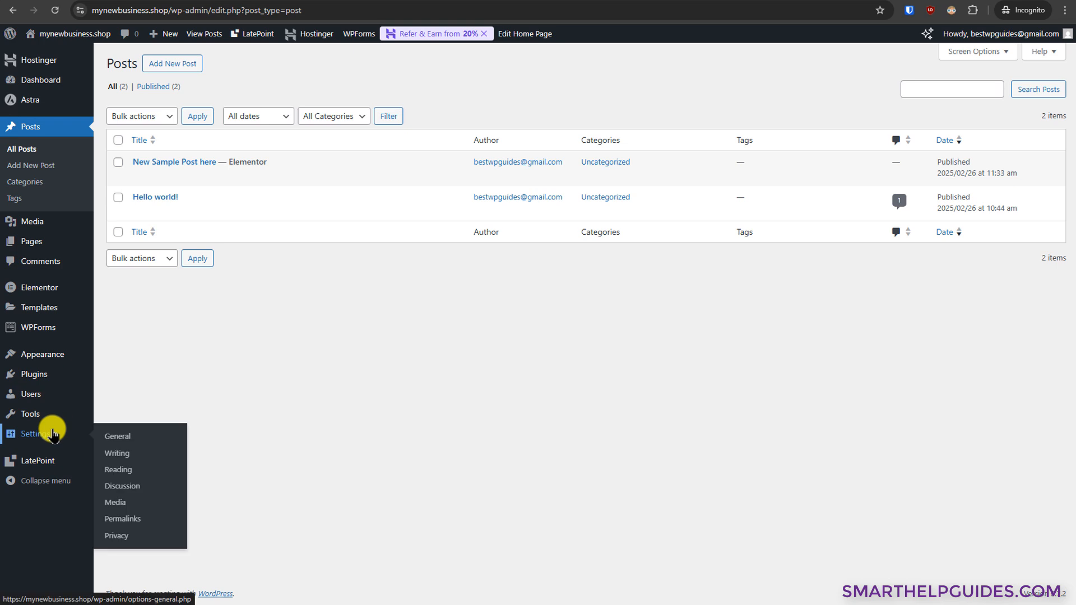
pyautogui.click(119, 440)
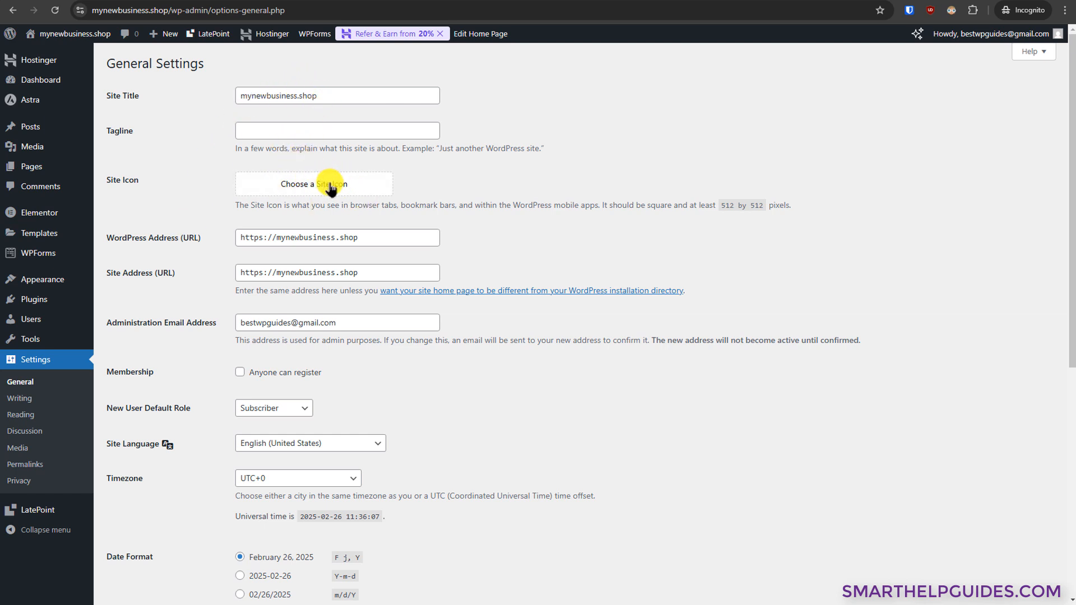
pyautogui.scroll(-2, 488, 202)
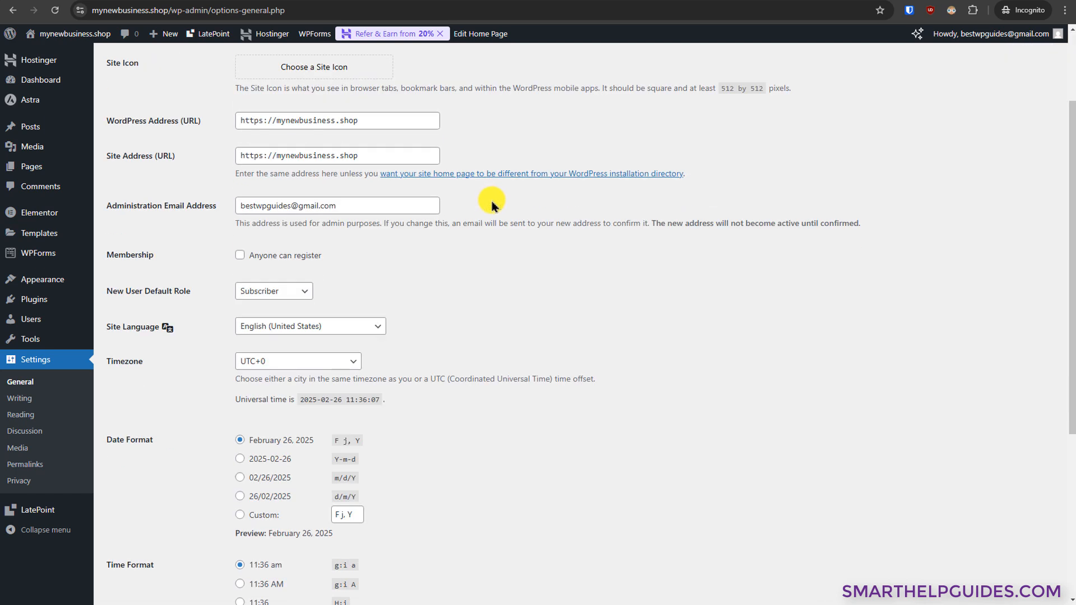
pyautogui.scroll(-2, 491, 206)
pyautogui.scroll(-1, 483, 214)
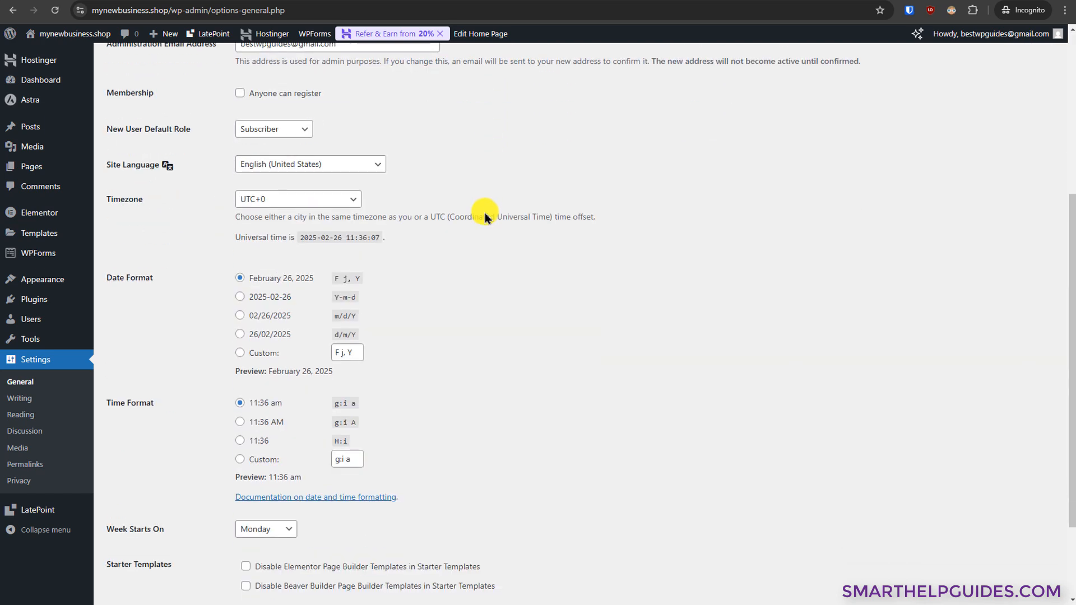
pyautogui.scroll(-2, 448, 305)
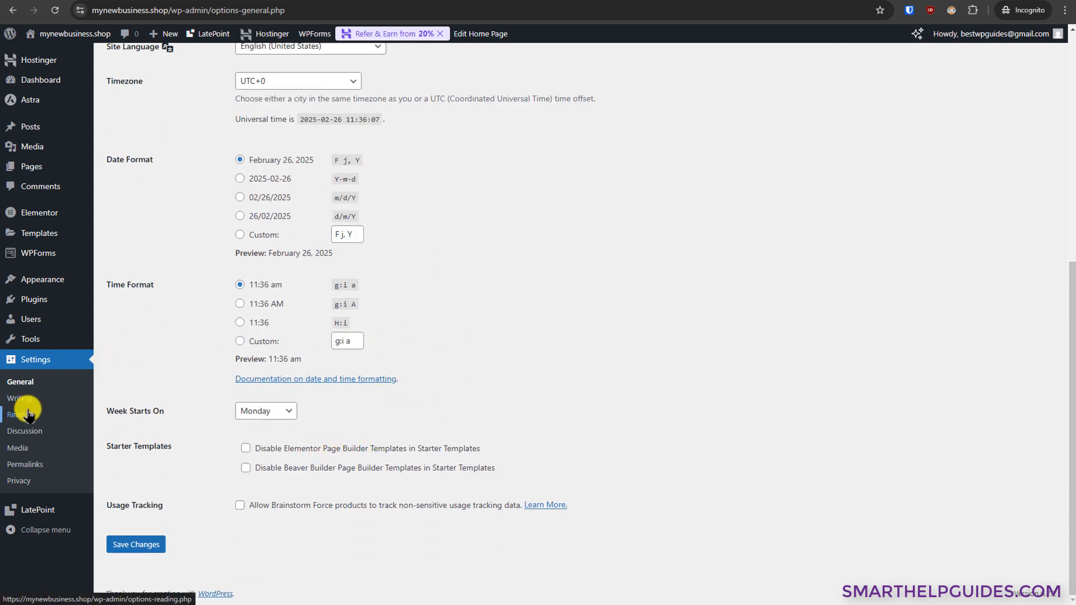
pyautogui.click(28, 465)
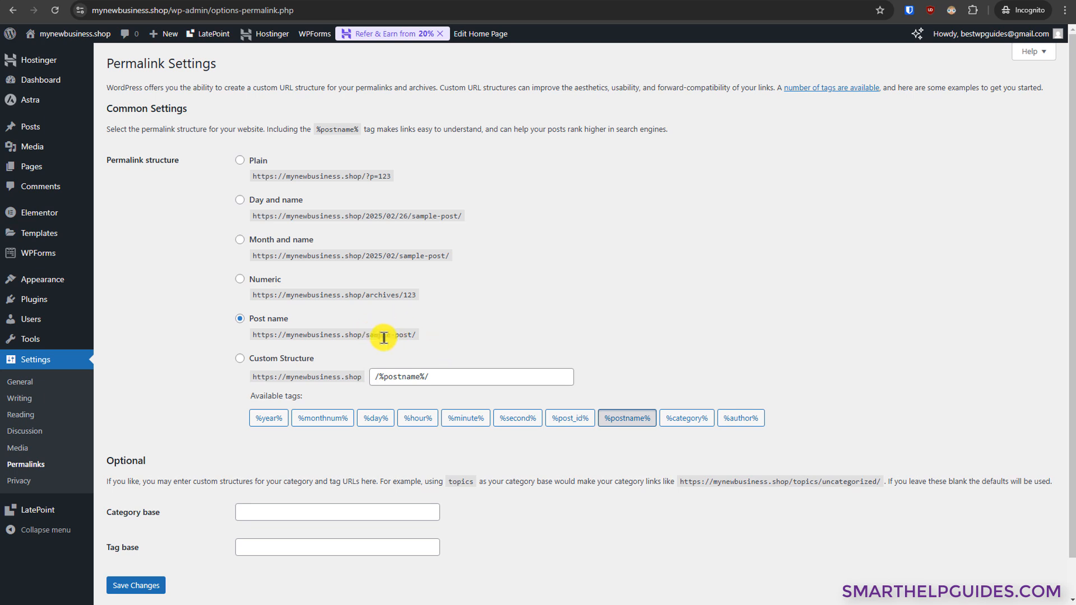
pyautogui.click(239, 317)
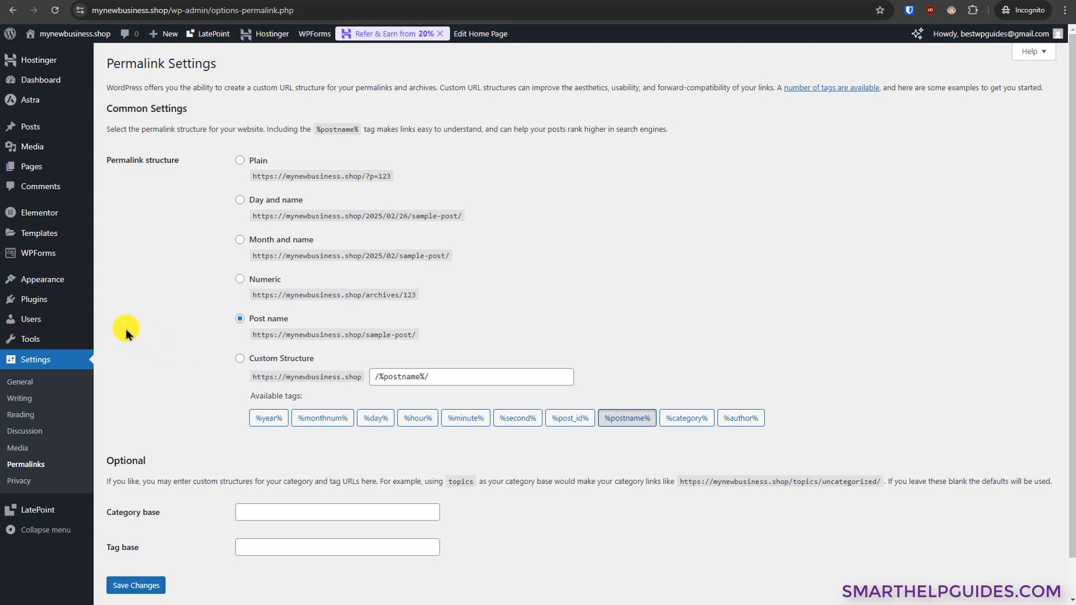
# Step: Set the administrator's nickname and public display name to NewUSER and update the profile
pyautogui.moveTo(35, 326)
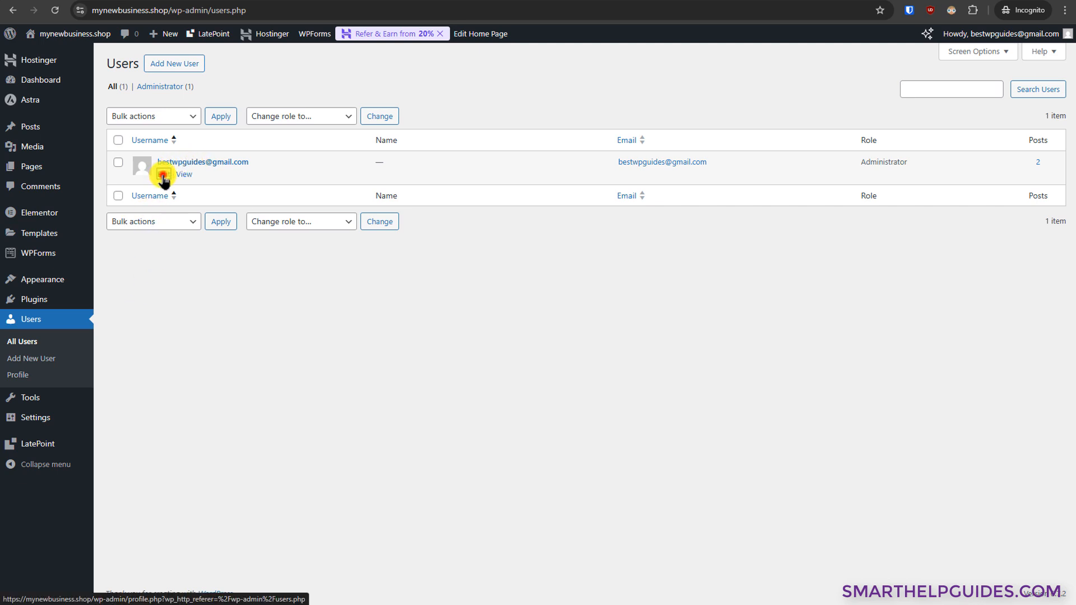
pyautogui.click(163, 176)
pyautogui.moveTo(352, 255); pyautogui.dragTo(228, 258)
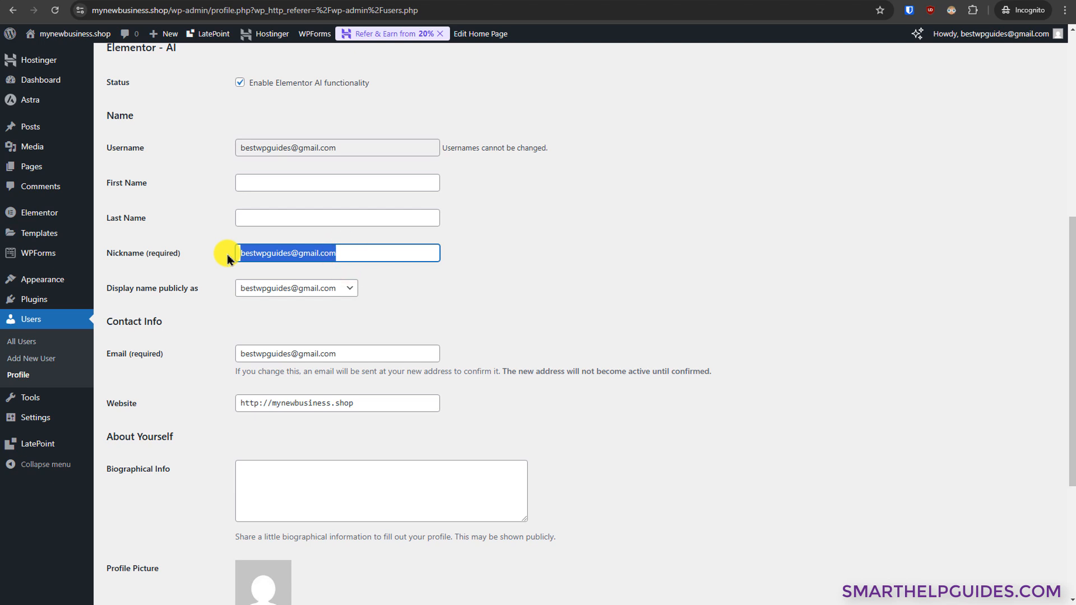
pyautogui.write('NewUSER')
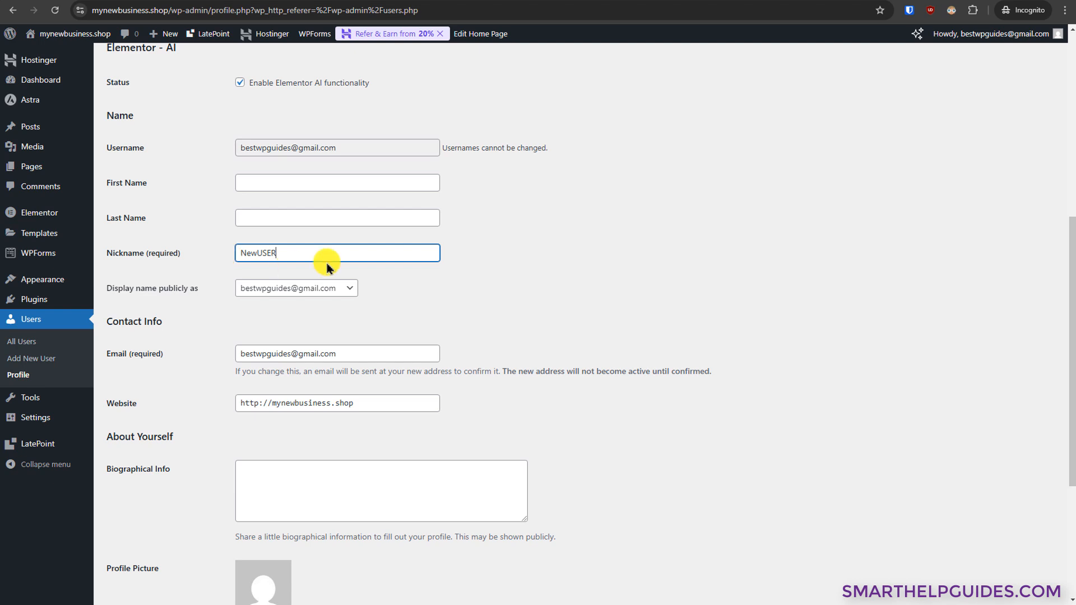
pyautogui.click(532, 258)
pyautogui.click(332, 289)
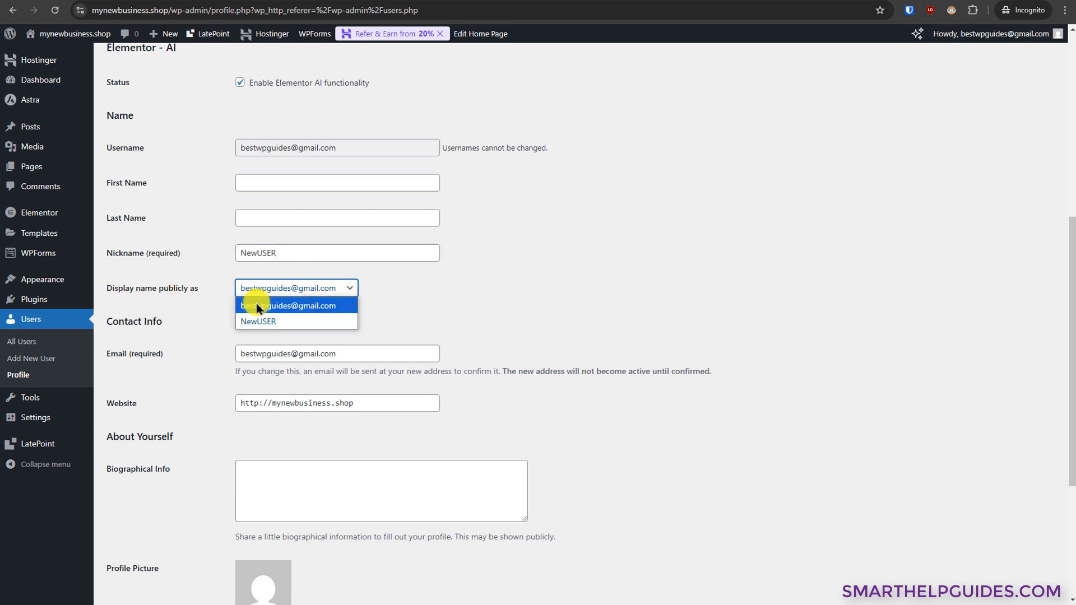
pyautogui.click(264, 321)
pyautogui.scroll(-4, 498, 307)
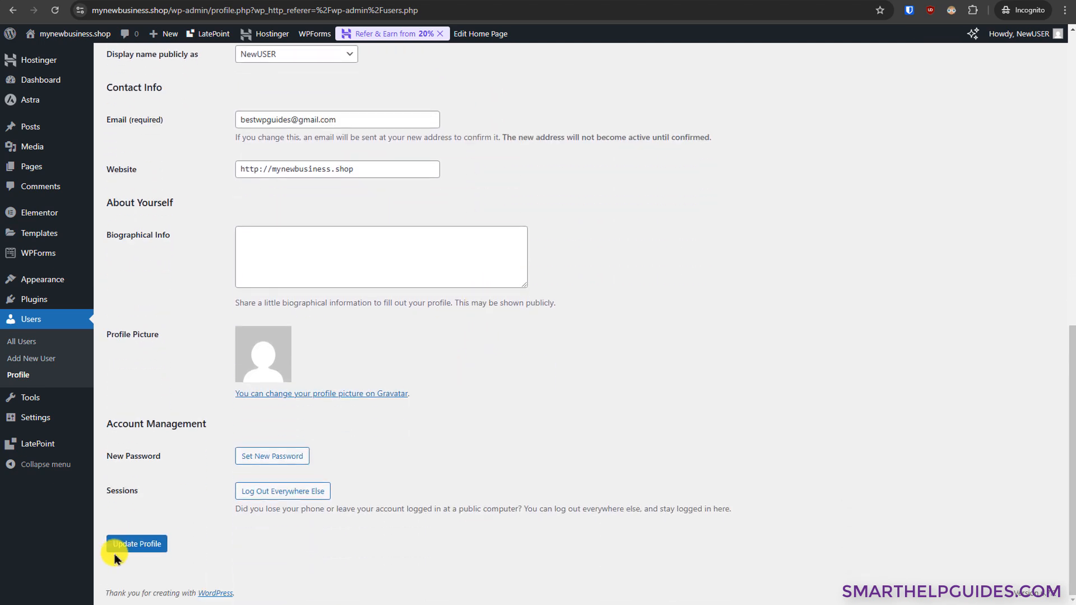
pyautogui.click(126, 551)
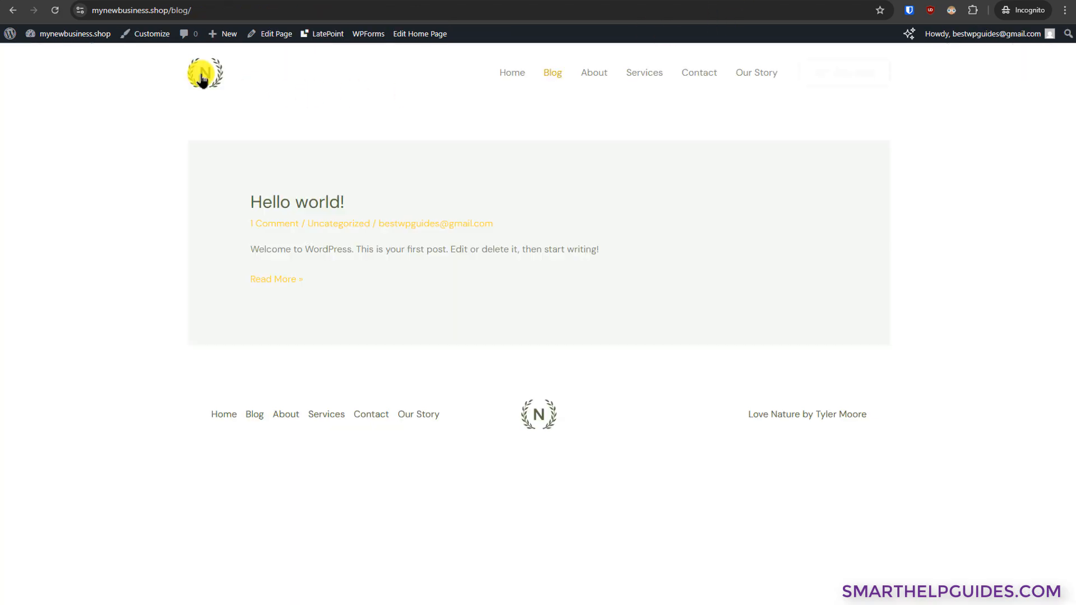
# Step: Reload the site's blog page to check the posts and their author name
pyautogui.click(52, 10)
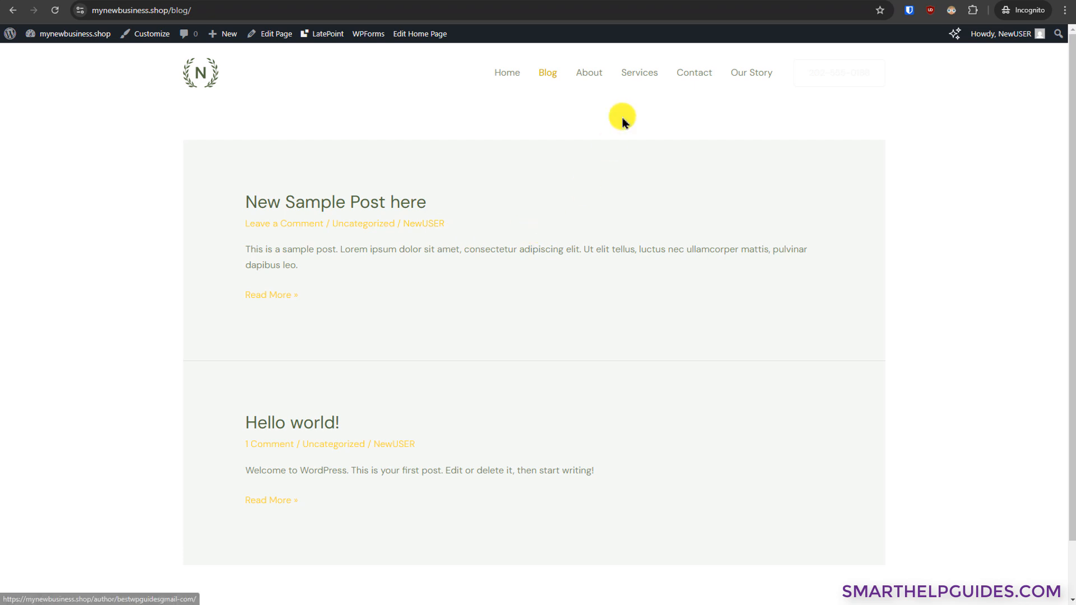
pyautogui.click(642, 5)
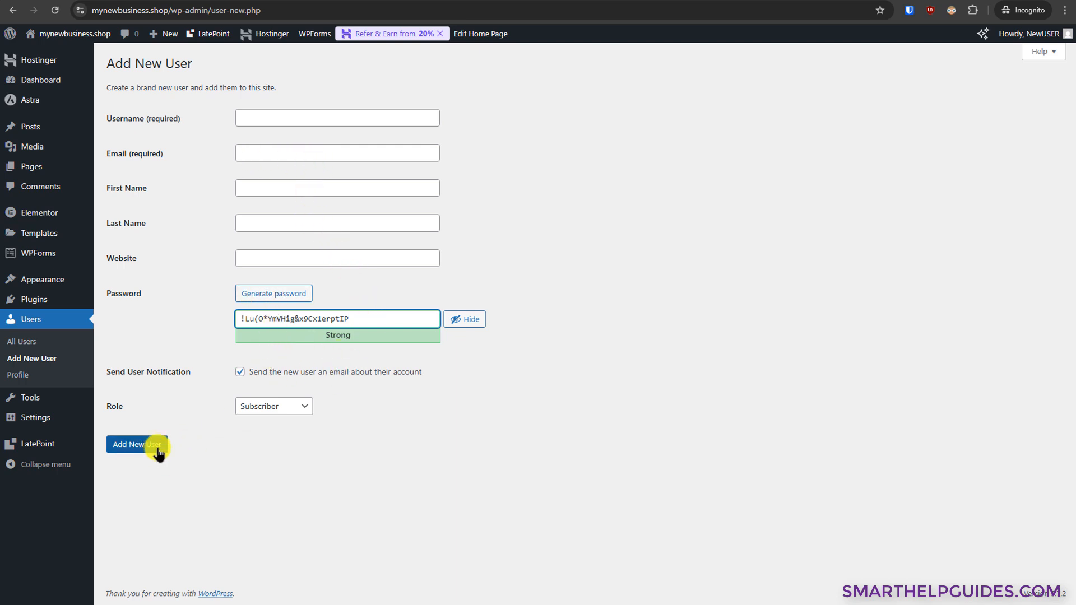
# Step: Explore the role options in the new user form, choosing Administrator without adding the user
pyautogui.click(257, 408)
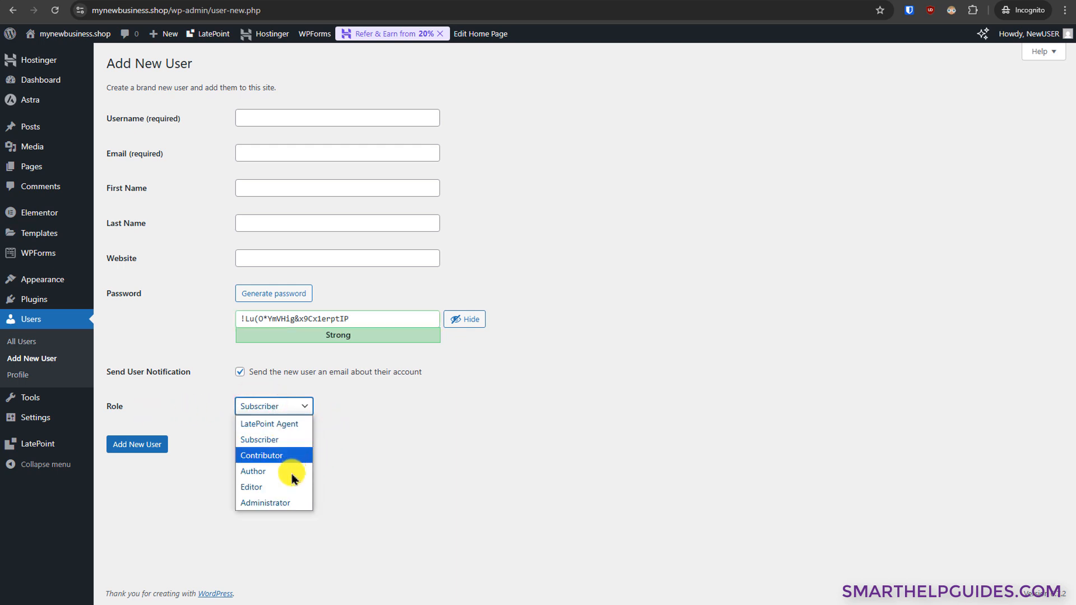
pyautogui.click(272, 503)
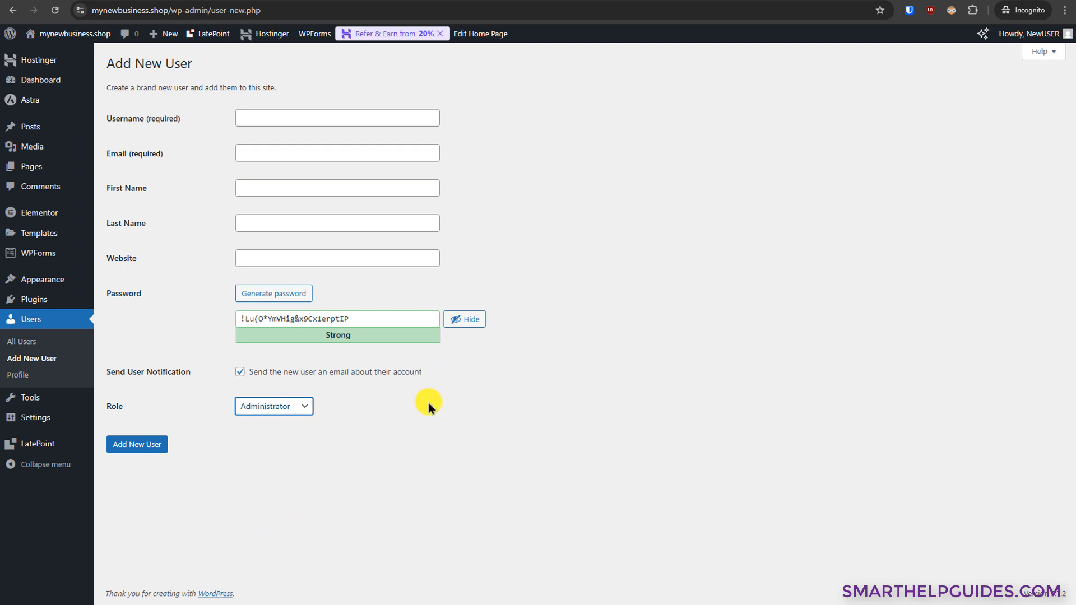
pyautogui.click(286, 407)
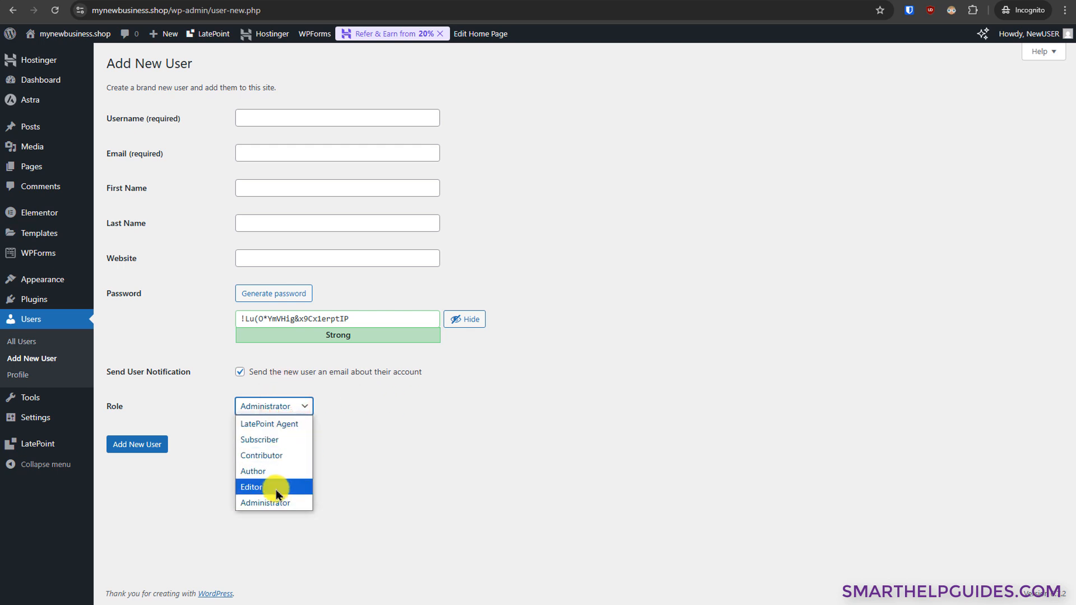
pyautogui.click(386, 384)
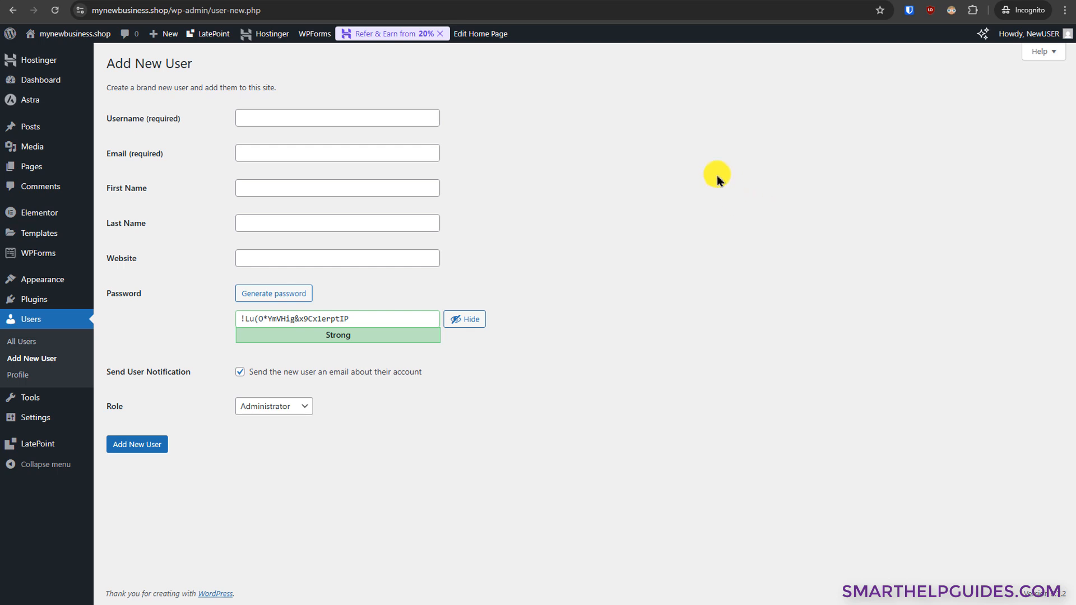
pyautogui.click(305, 0)
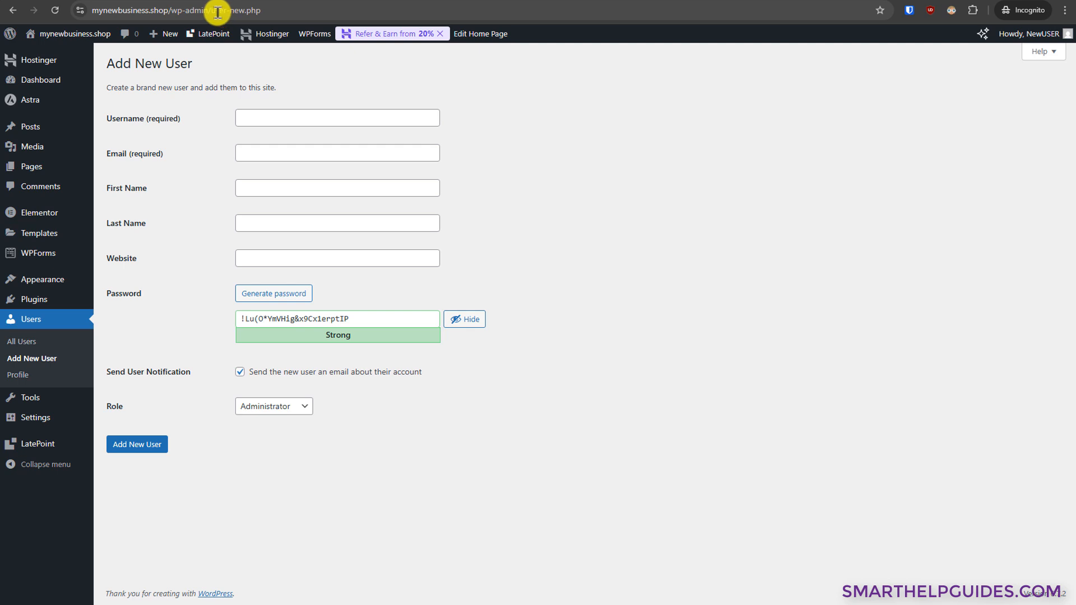
# Step: Go to mynewbusiness.shop/wp-admin/, leaving the unsaved user form, and log out of WordPress
pyautogui.moveTo(217, 11); pyautogui.dragTo(303, 10)
pyautogui.write('u')
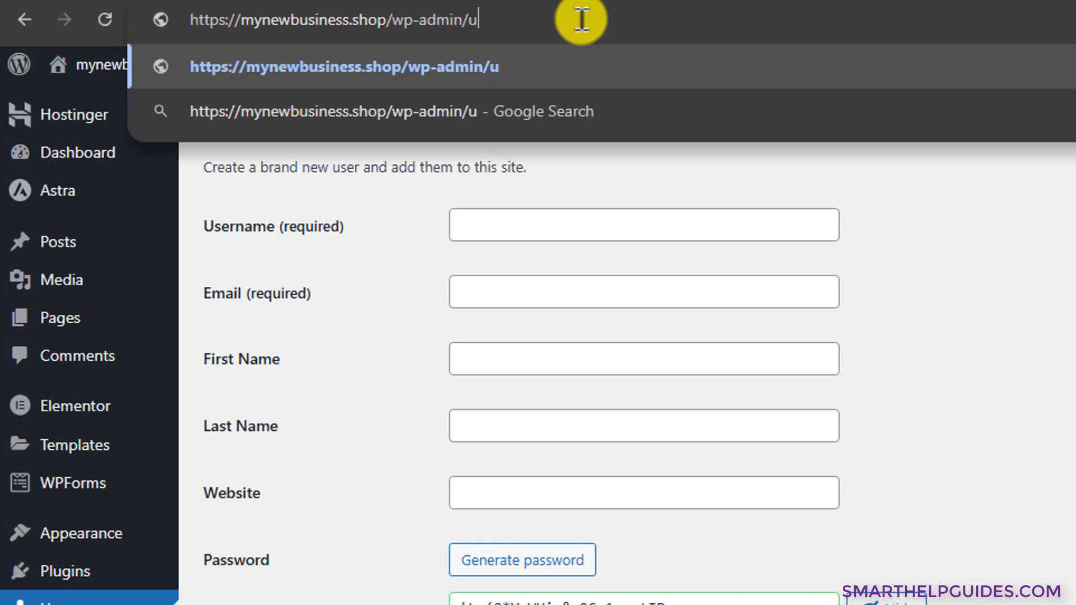
pyautogui.press('BackSpace')
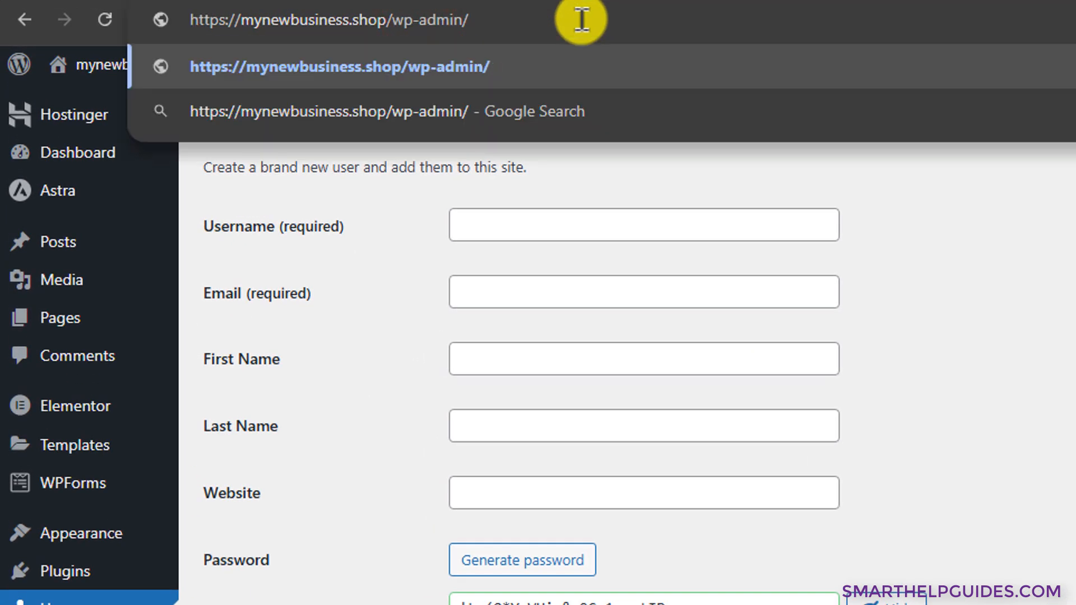
pyautogui.press('Return')
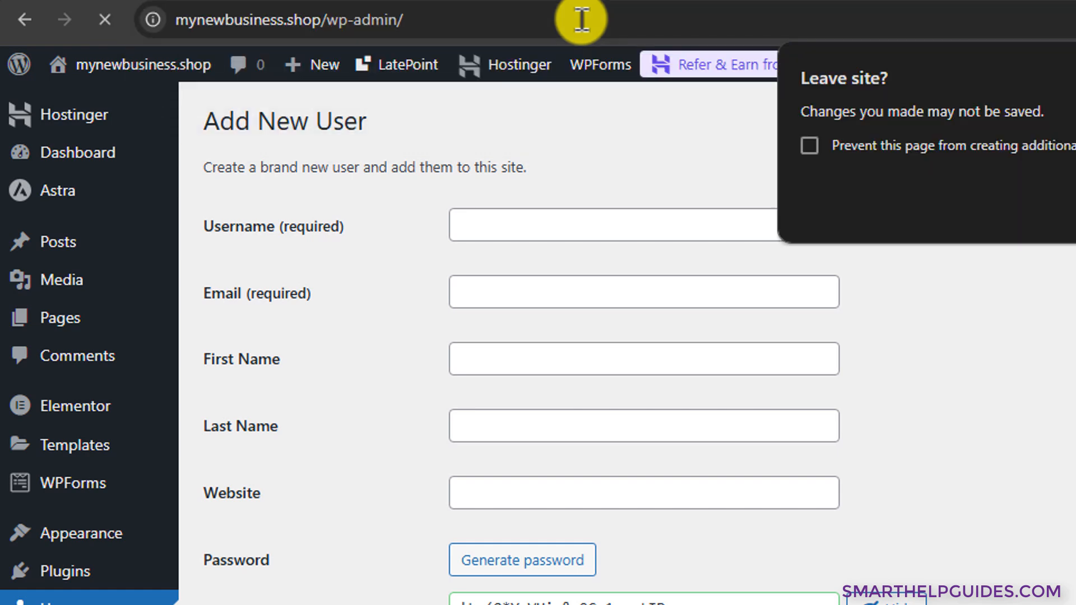
pyautogui.press('Return')
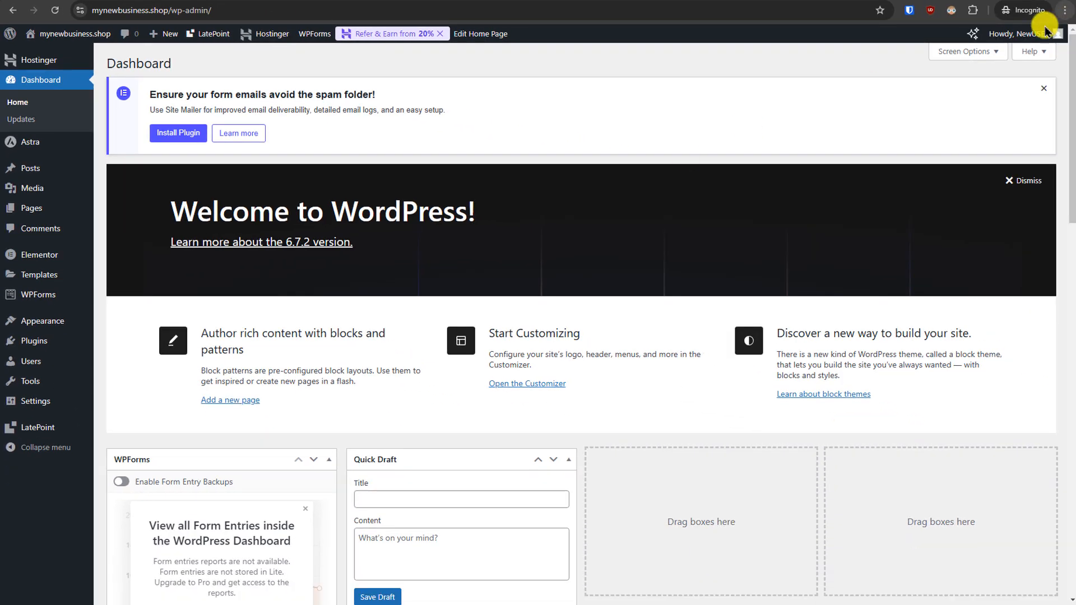
pyautogui.moveTo(1030, 37)
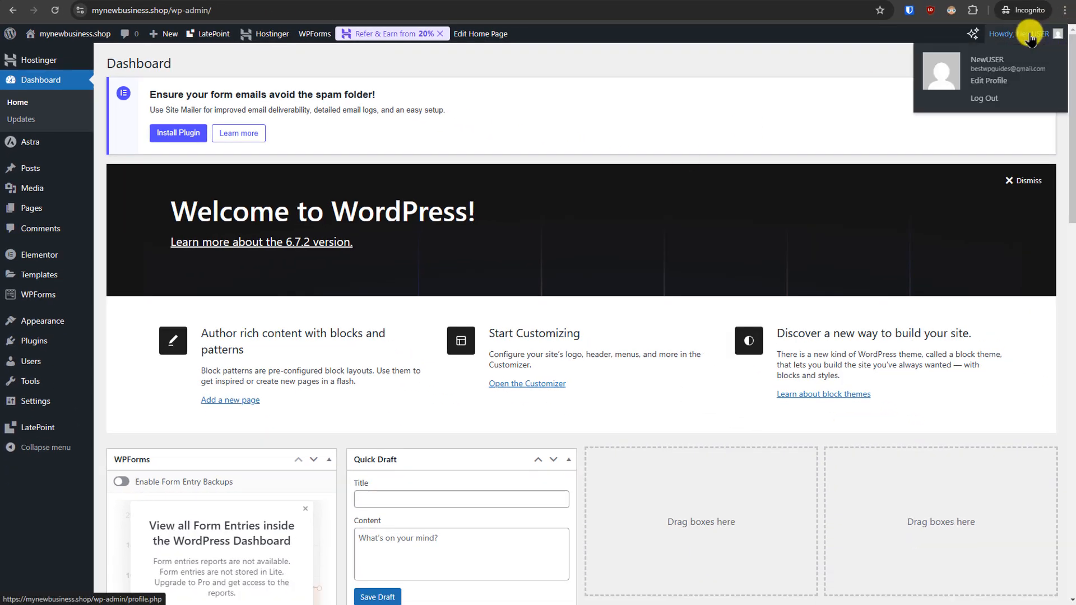
pyautogui.click(991, 99)
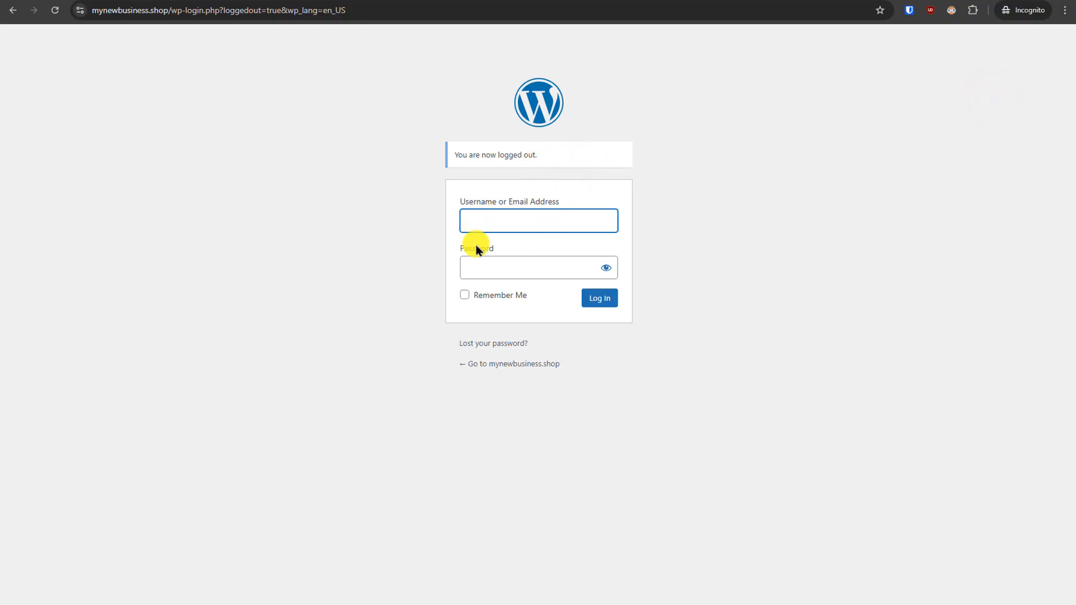